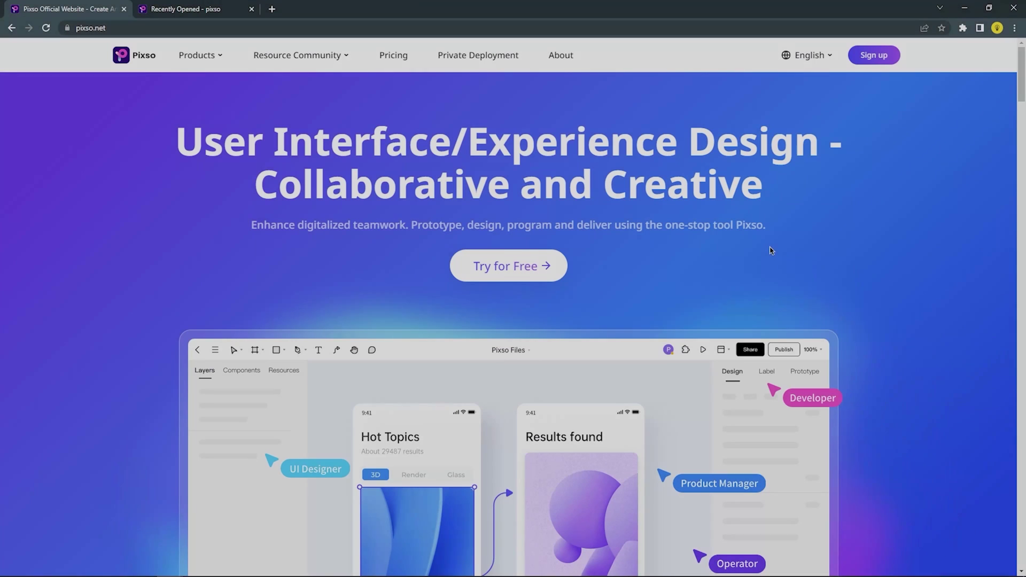
# Scroll down through the Pixso official website homepage
pyautogui.scroll(-5, 843, 241)
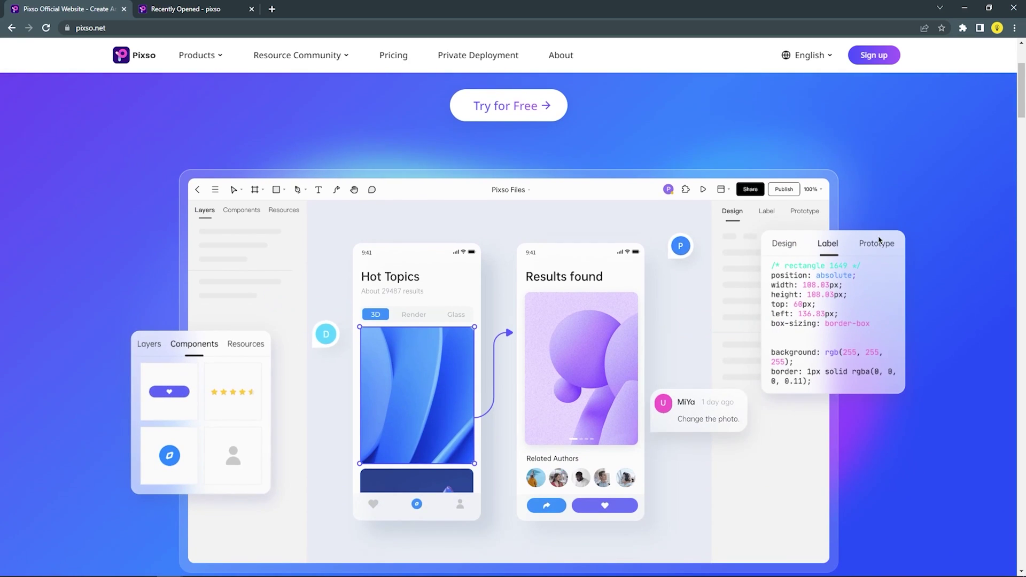
pyautogui.scroll(-5, 879, 239)
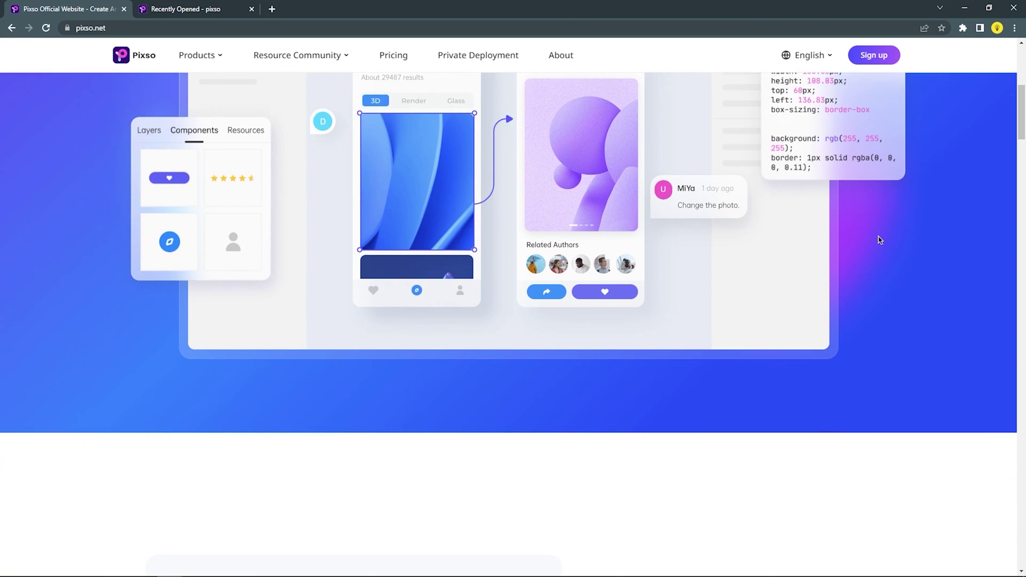
pyautogui.scroll(-5, 879, 240)
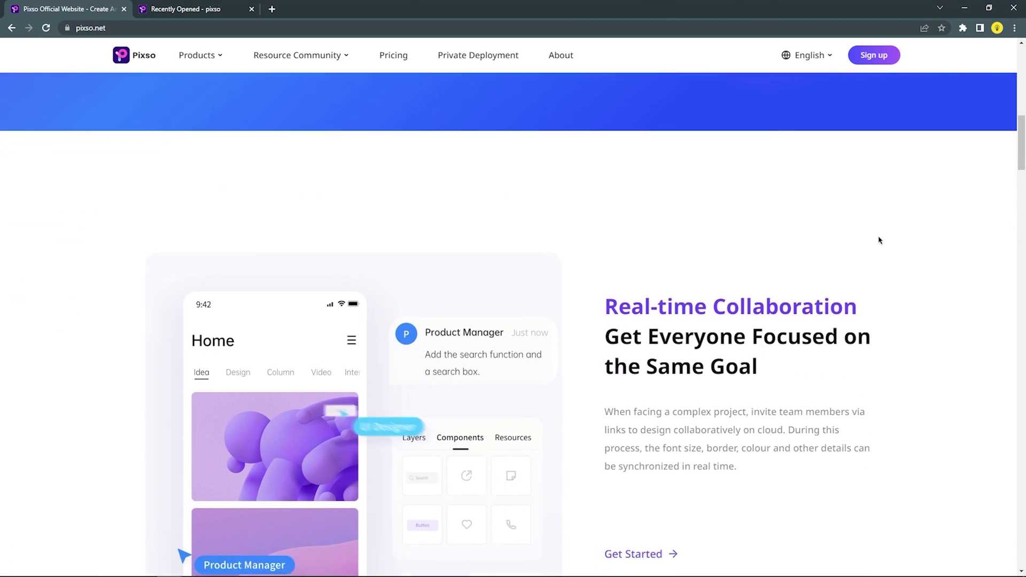
pyautogui.scroll(-5, 879, 240)
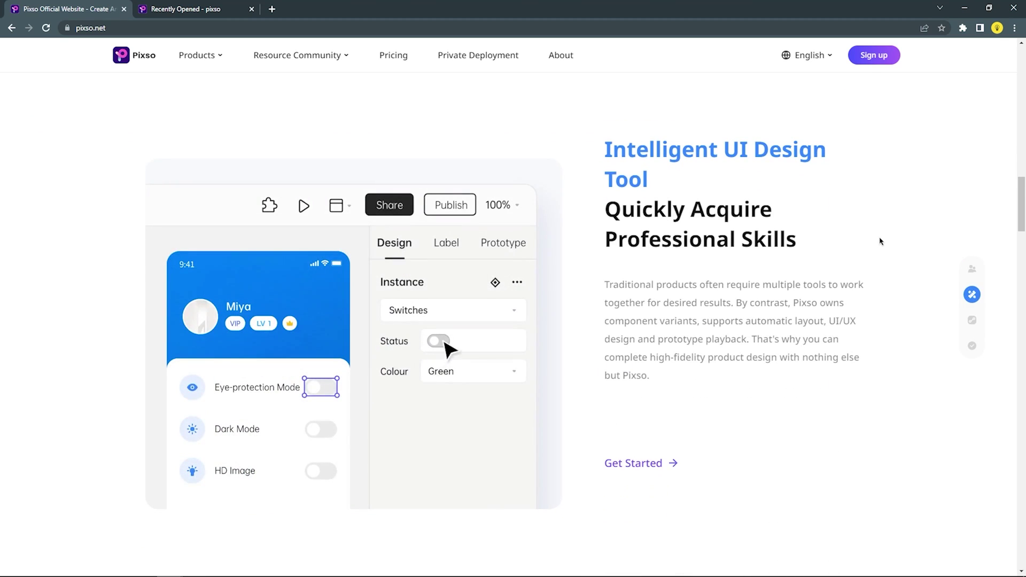
pyautogui.scroll(-4, 880, 238)
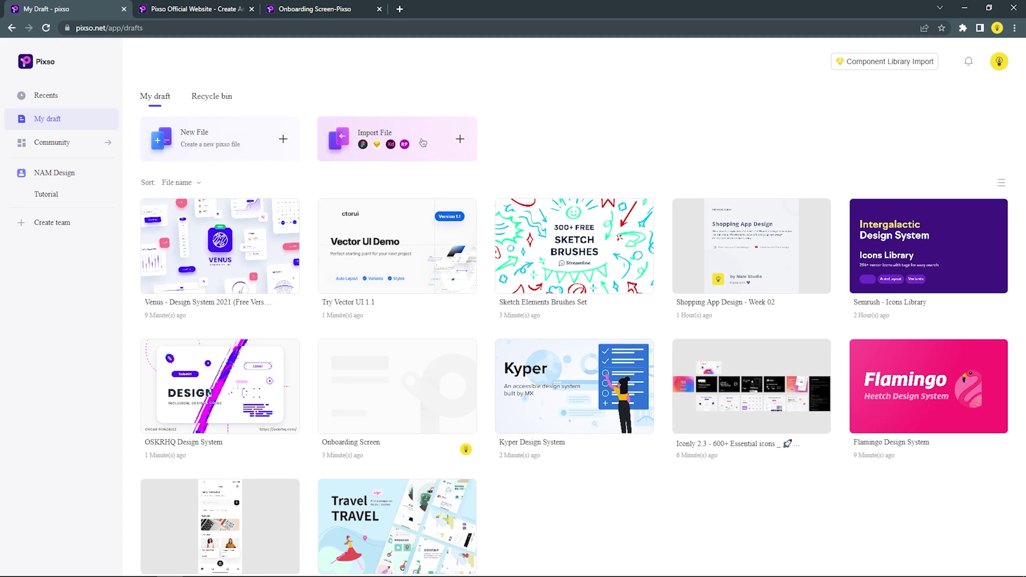
# Import Onboardings Pet Care App.fig as a Figma file into My draft
pyautogui.click(436, 141)
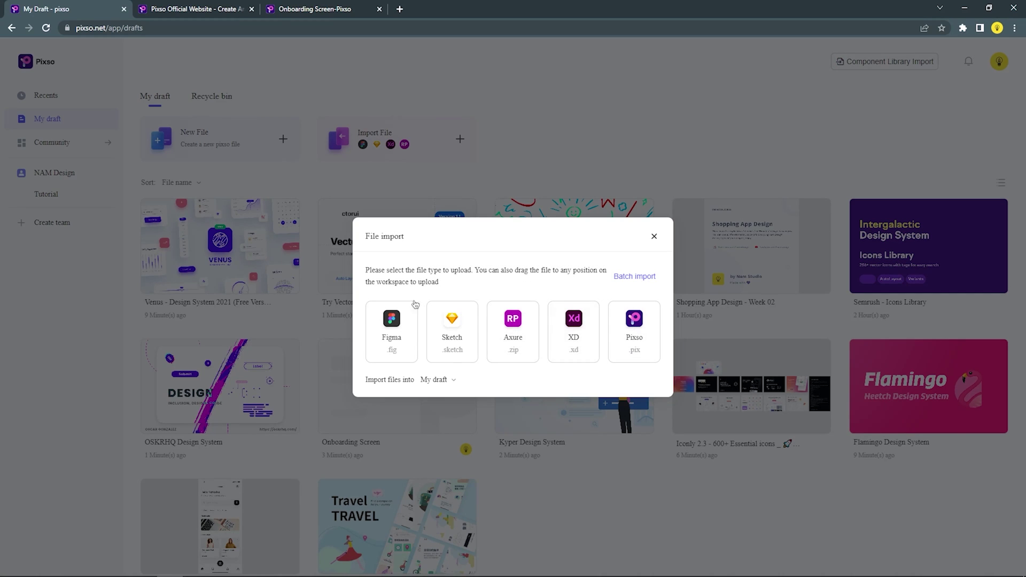
pyautogui.click(393, 323)
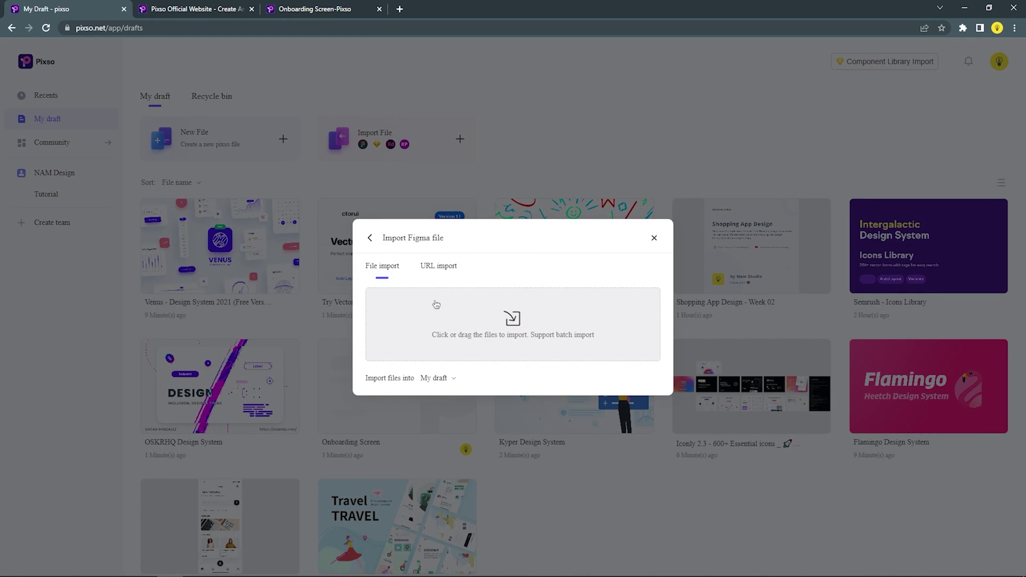
pyautogui.click(511, 315)
pyautogui.click(385, 203)
pyautogui.click(575, 361)
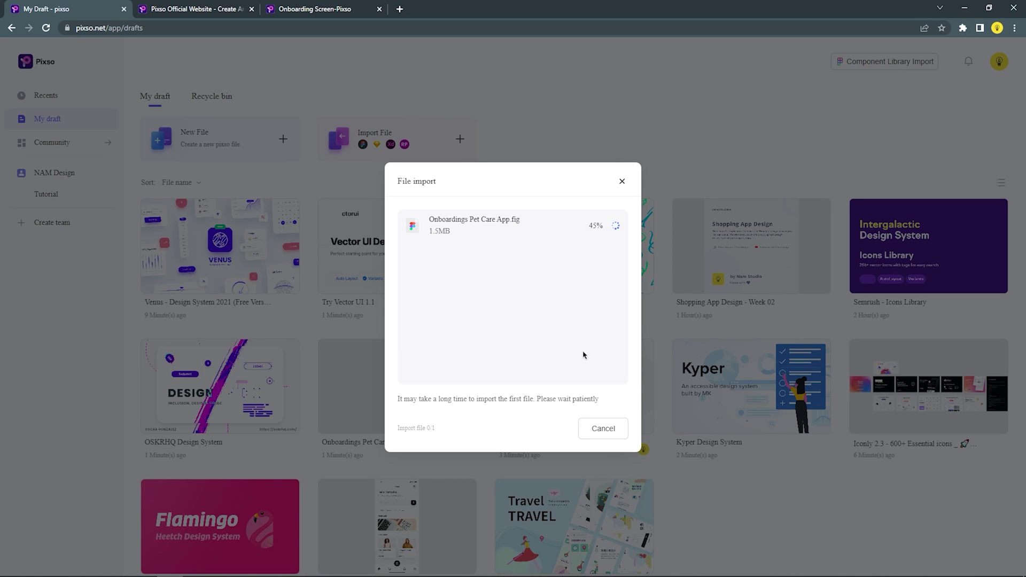
pyautogui.click(599, 428)
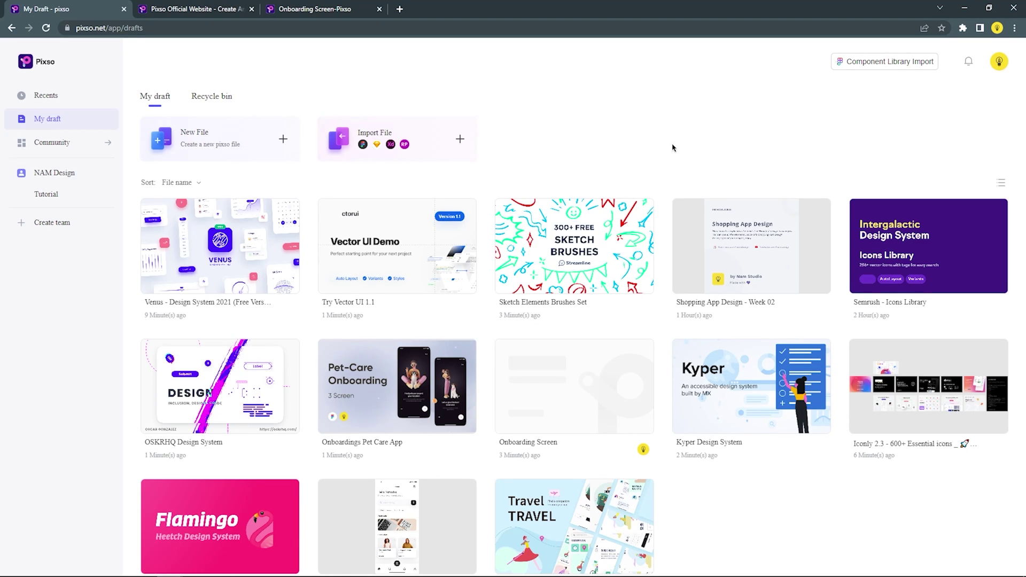
# Keep the User Center interface language as English, then switch to the Onboarding Screen file
pyautogui.click(998, 62)
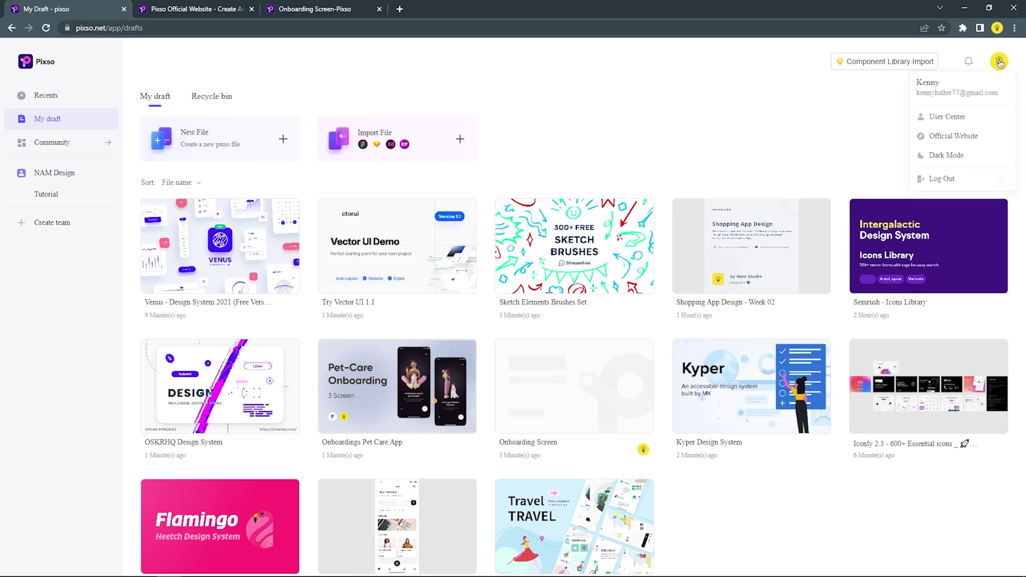
pyautogui.click(958, 122)
pyautogui.click(674, 368)
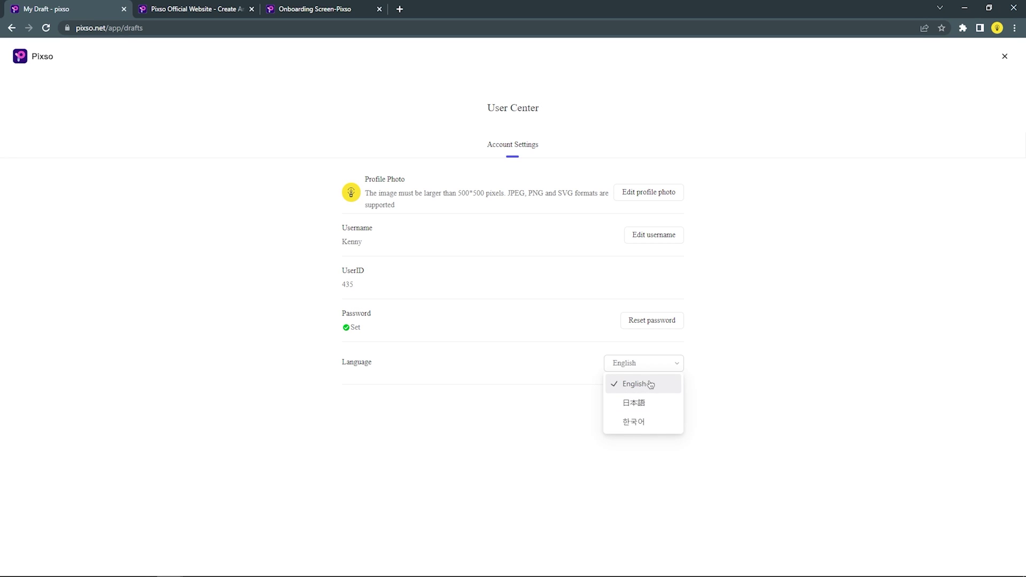
pyautogui.click(736, 368)
pyautogui.click(1004, 56)
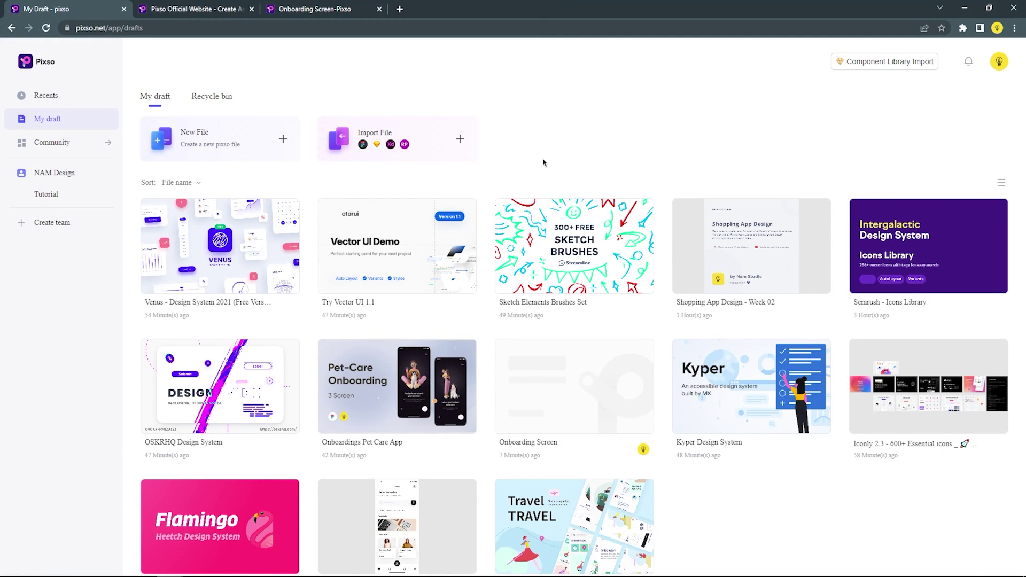
pyautogui.click(323, 10)
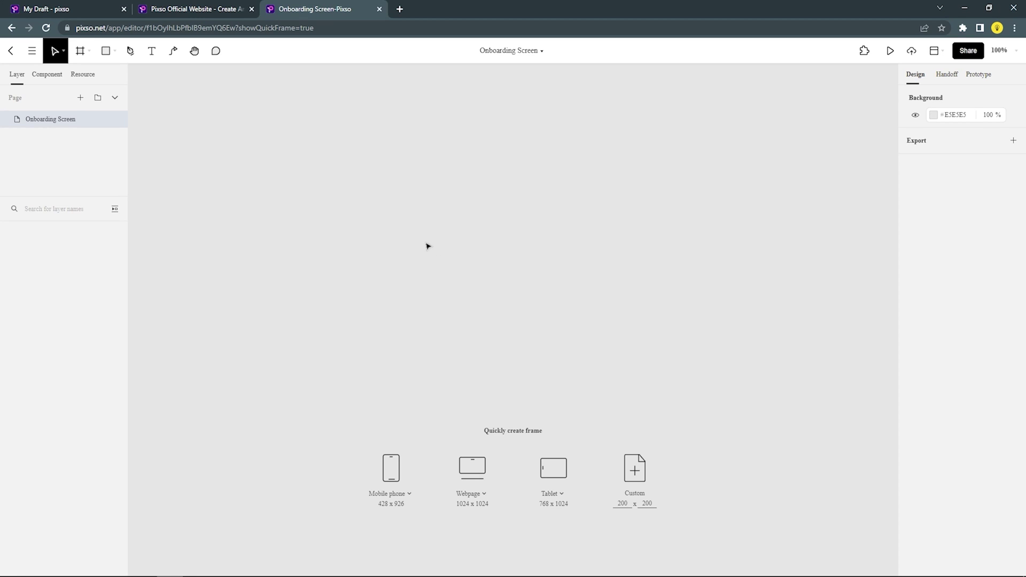
# Create a 376×812 iphone 13 Mini frame with a 4-column grid, margin and spacing 20
pyautogui.click(410, 495)
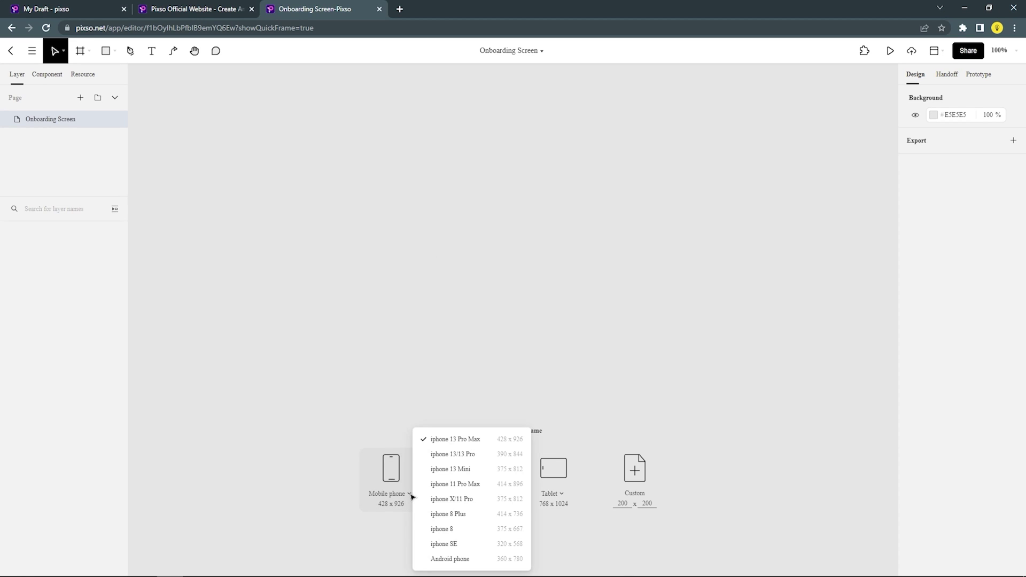
pyautogui.click(451, 469)
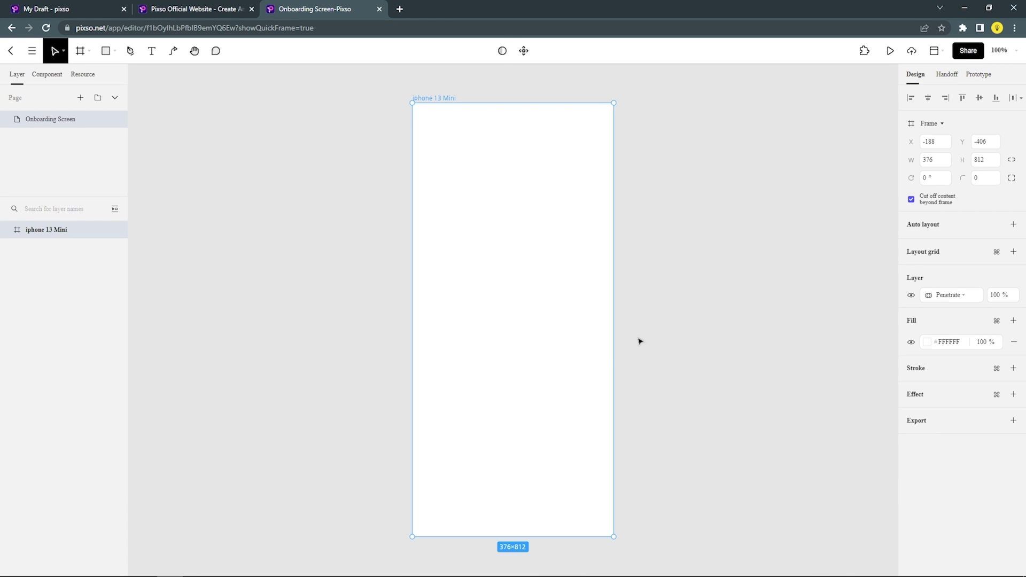
pyautogui.click(1013, 252)
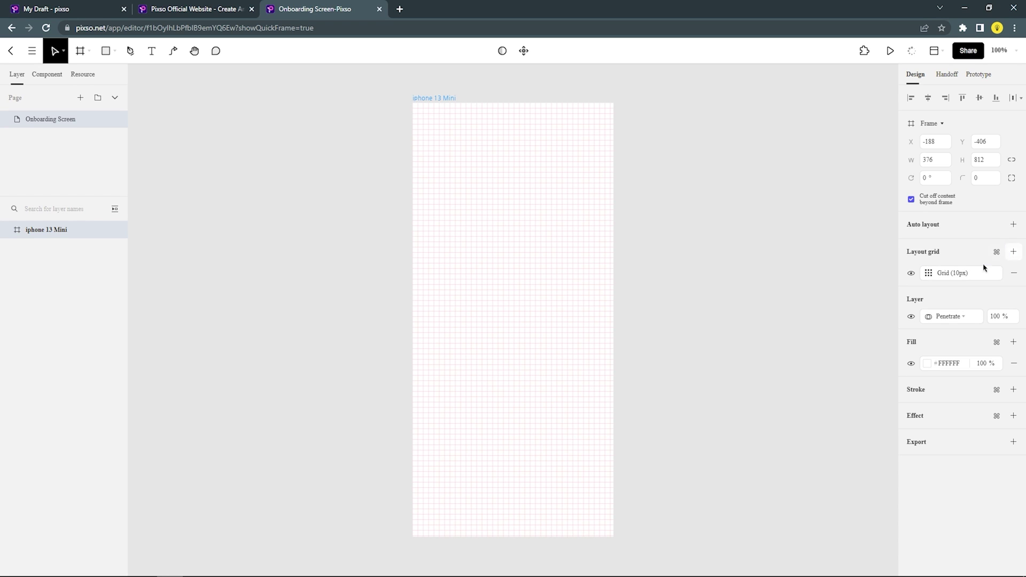
pyautogui.click(928, 273)
pyautogui.click(785, 275)
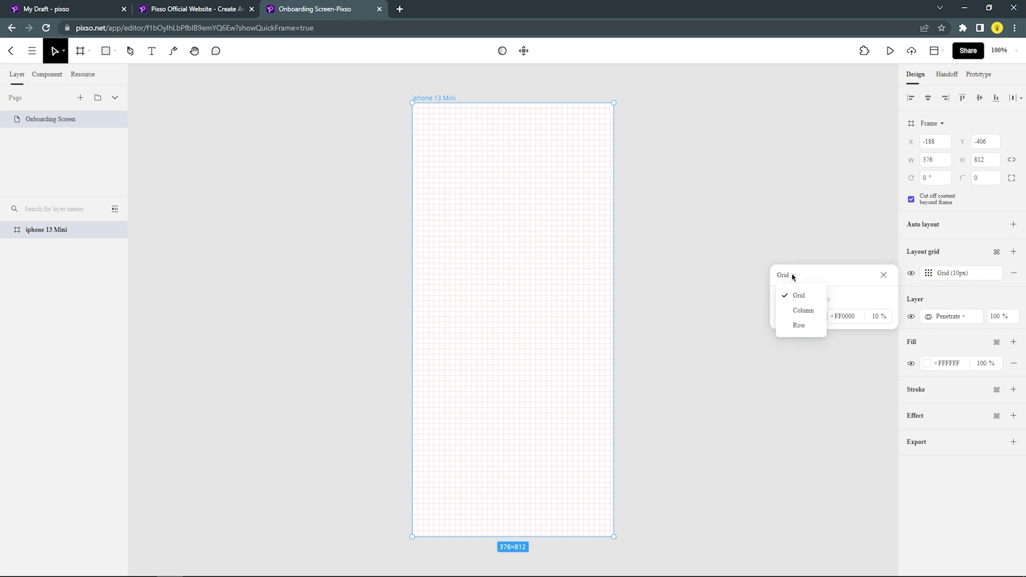
pyautogui.click(799, 310)
pyautogui.click(791, 320)
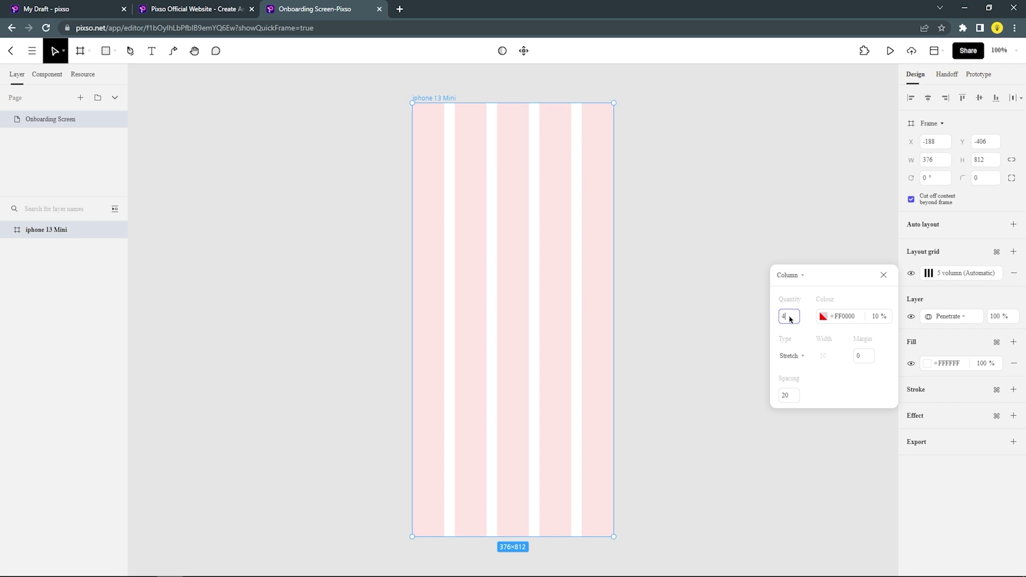
pyautogui.click(858, 356)
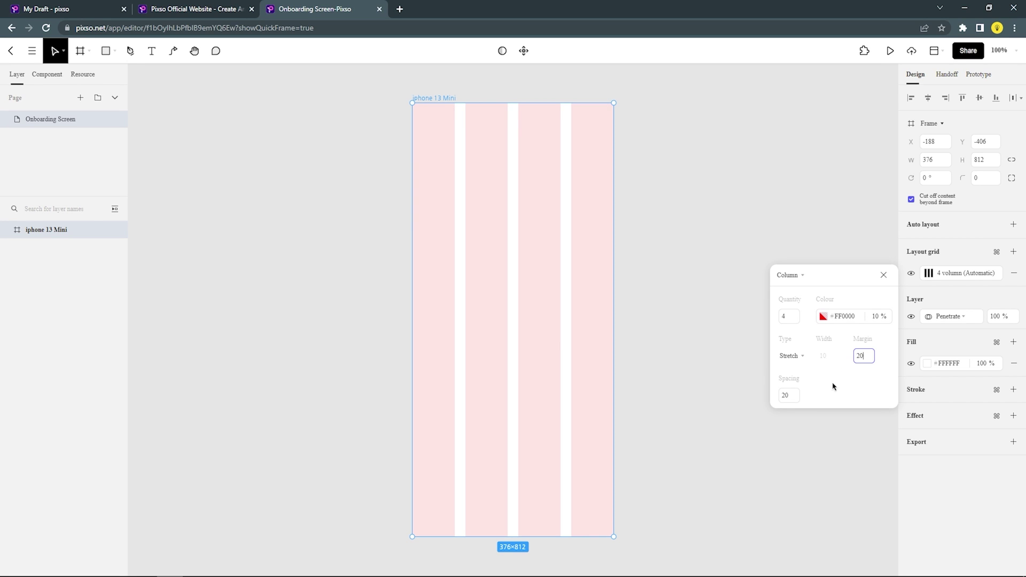
pyautogui.click(789, 395)
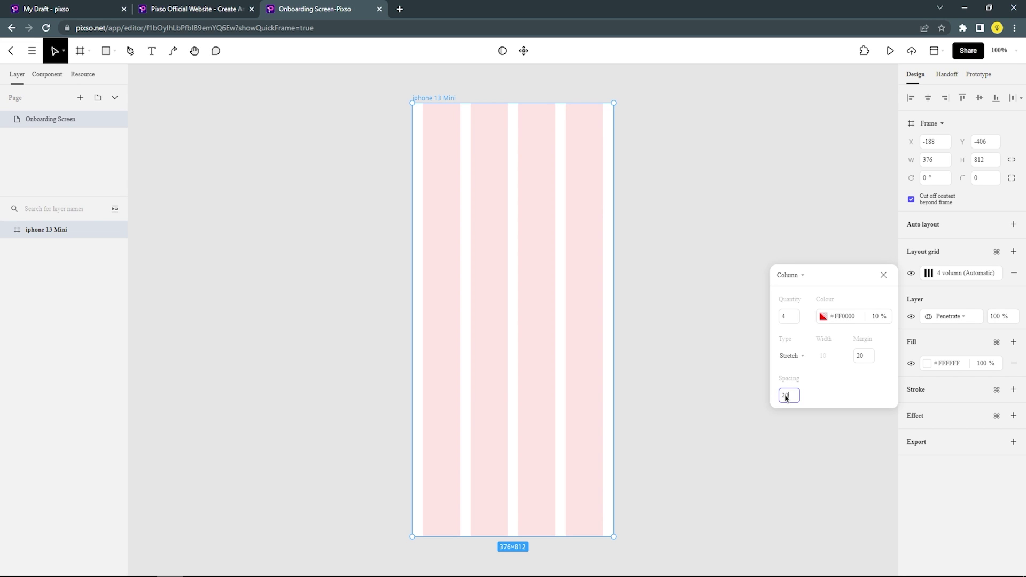
pyautogui.click(883, 274)
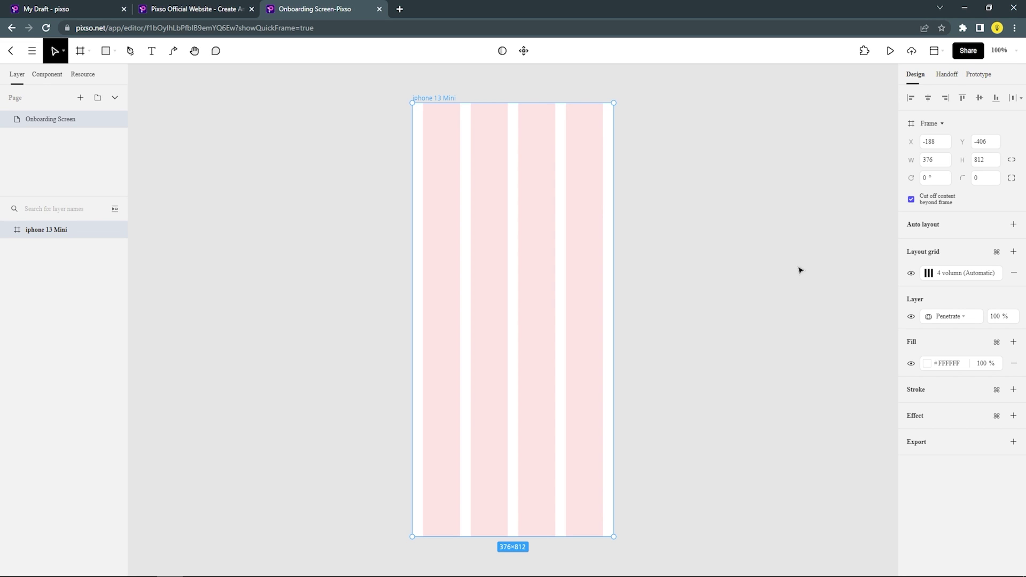
# Hide the frame's column grid and set the page background to F2EEFF
pyautogui.click(800, 270)
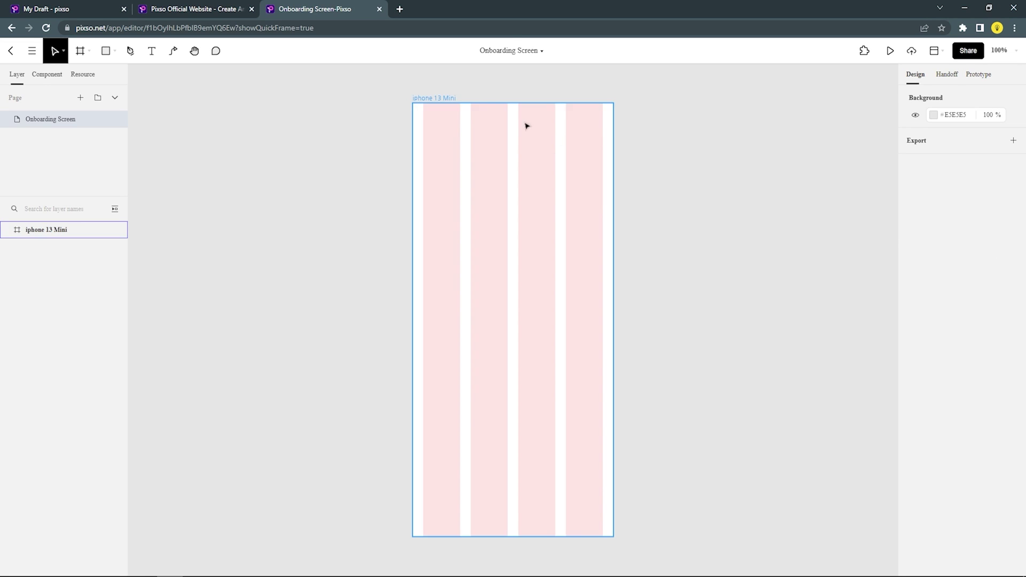
pyautogui.click(457, 101)
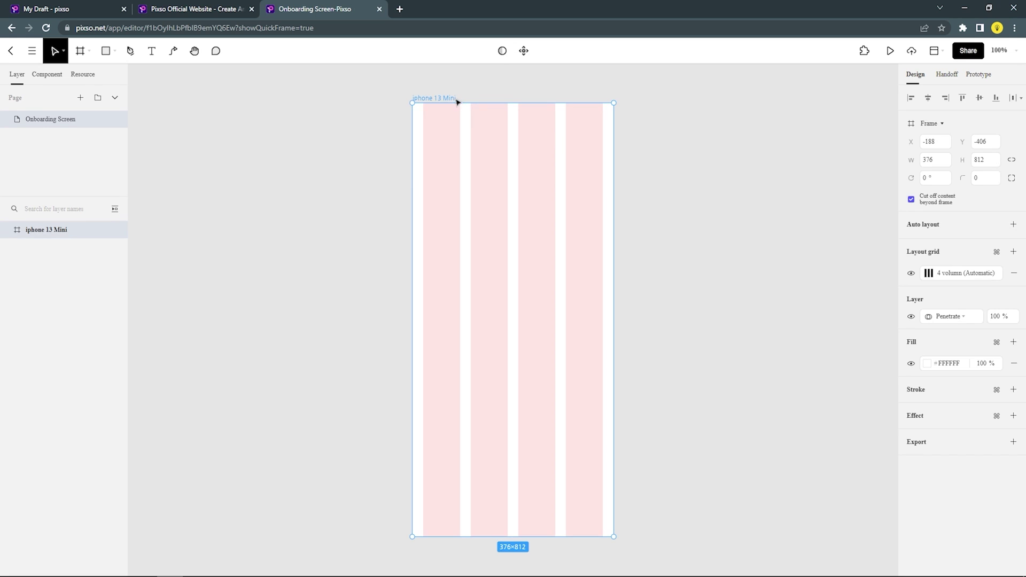
pyautogui.click(913, 274)
pyautogui.click(834, 203)
pyautogui.doubleClick(957, 114)
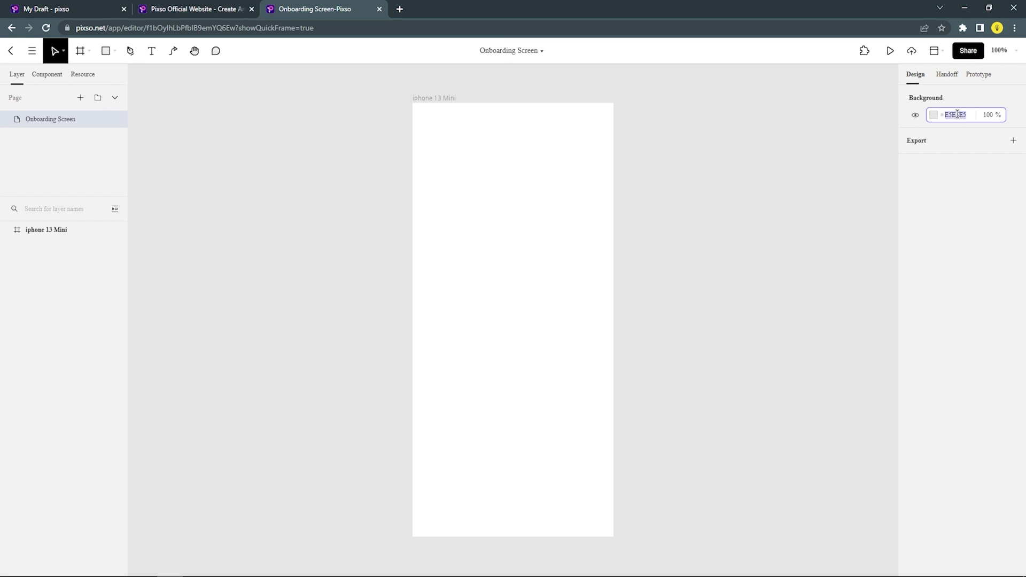
pyautogui.write('f2eeff')
# Rename the iphone 13 Mini frame to 'Onboarding Screen'
pyautogui.click(434, 99)
pyautogui.doubleClick(451, 98)
pyautogui.write('Onboarding Screen')
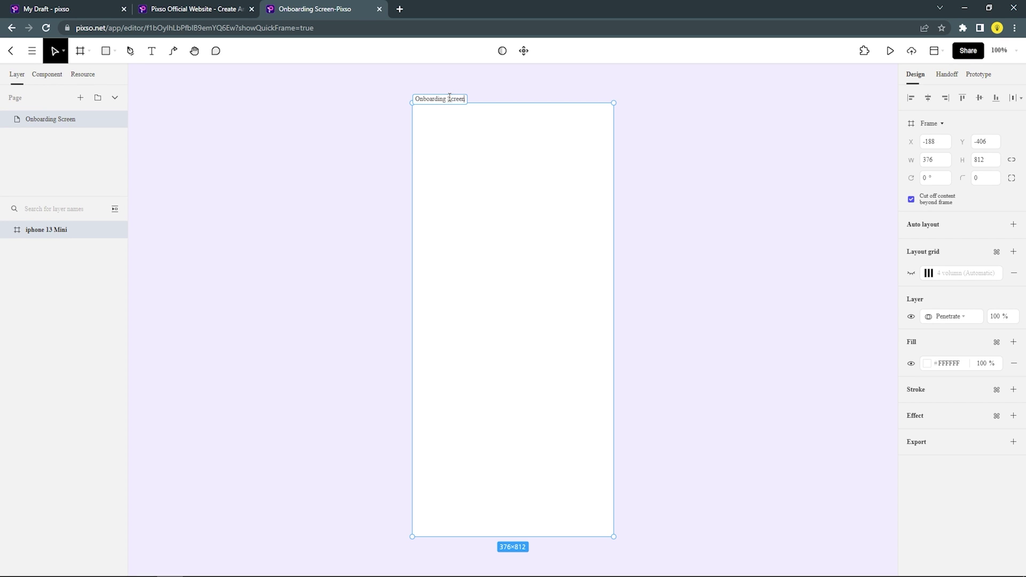
pyautogui.click(289, 116)
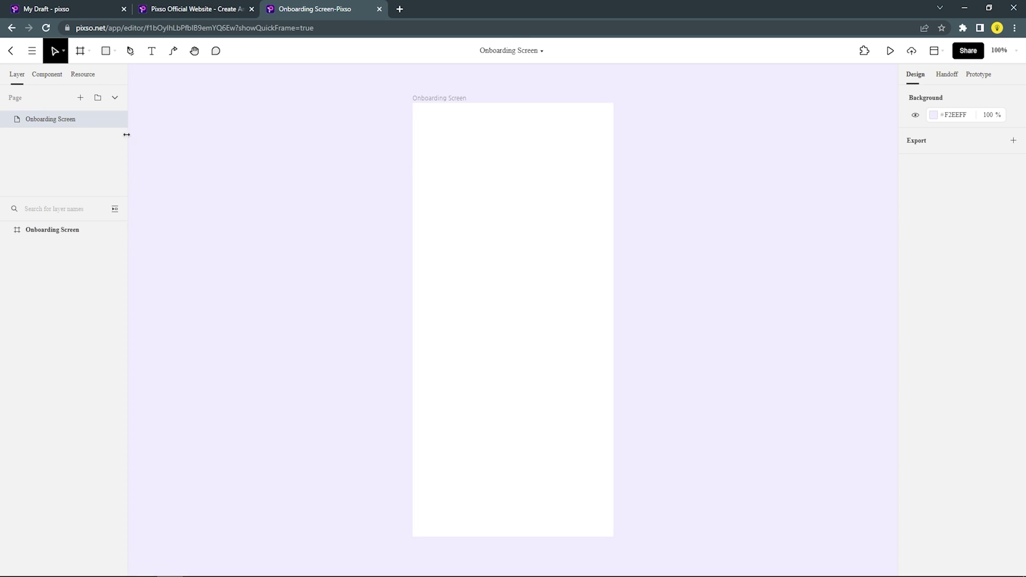
# Add a new page named Assets with an F2EEFF background
pyautogui.click(80, 97)
pyautogui.write('Assets')
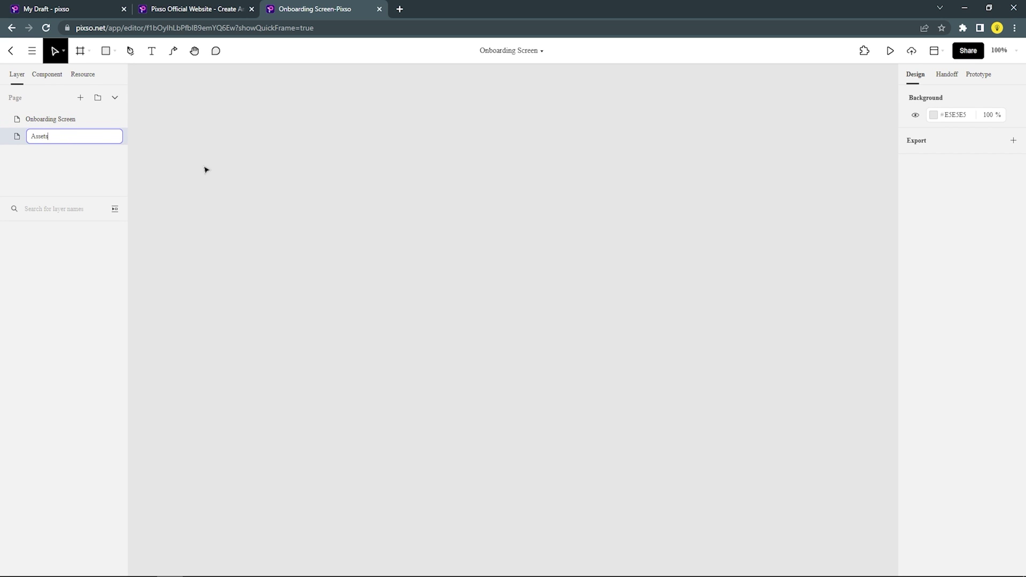
pyautogui.press('Return')
pyautogui.click(954, 114)
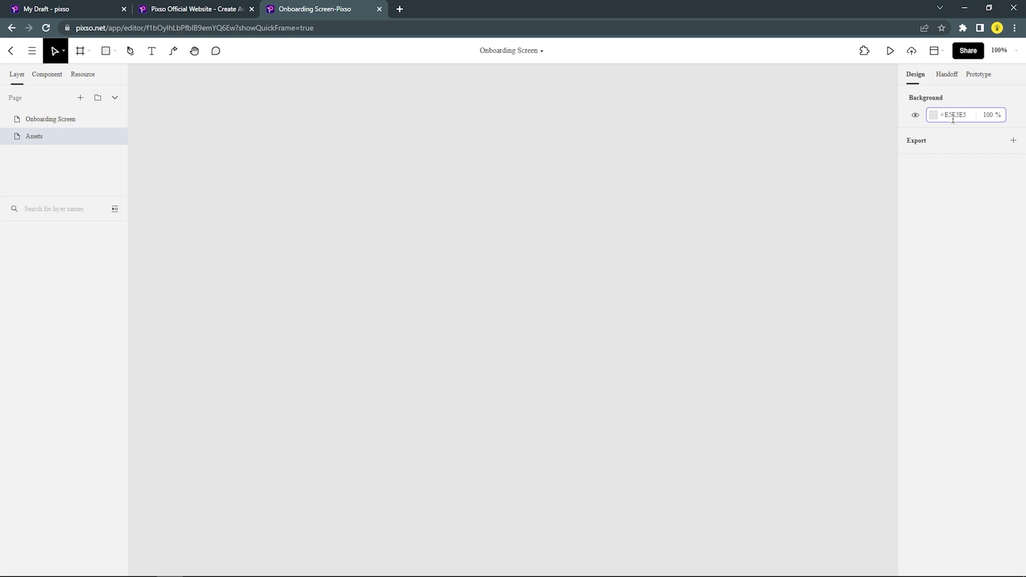
pyautogui.write('F2EEFF')
pyautogui.press('Return')
# Draw a small frame, fill it with 2F2C2C and save that as the Primary Color style
pyautogui.press('f')
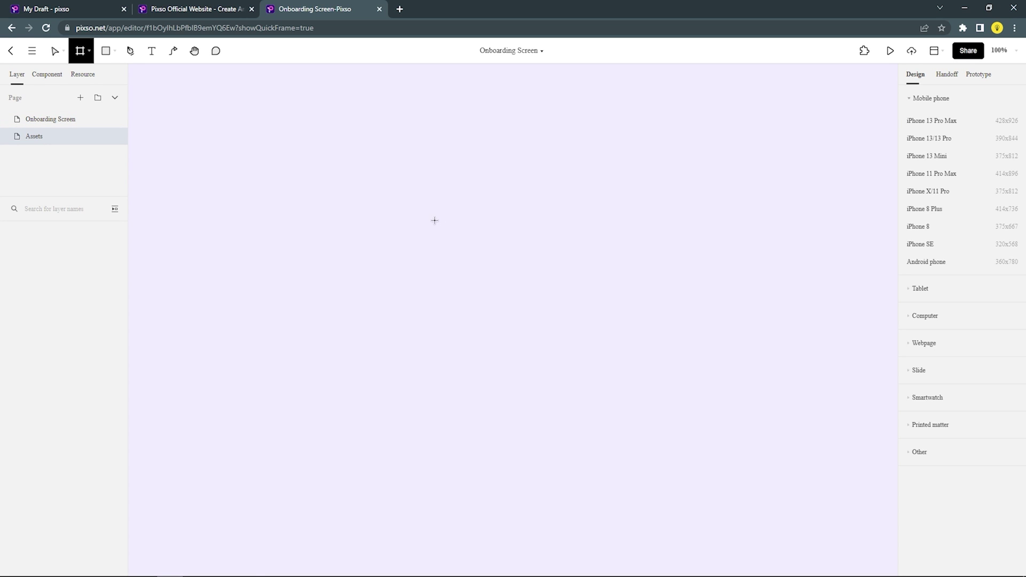
pyautogui.moveTo(441, 222); pyautogui.dragTo(524, 263)
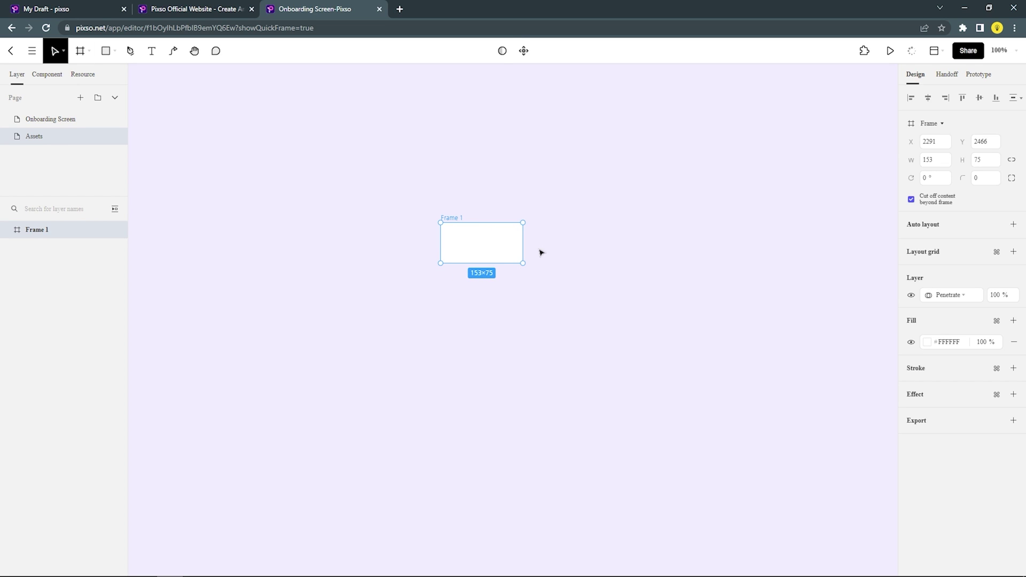
pyautogui.click(541, 252)
pyautogui.click(473, 226)
pyautogui.click(946, 343)
pyautogui.write('2f2c2c')
pyautogui.click(526, 248)
pyautogui.click(518, 247)
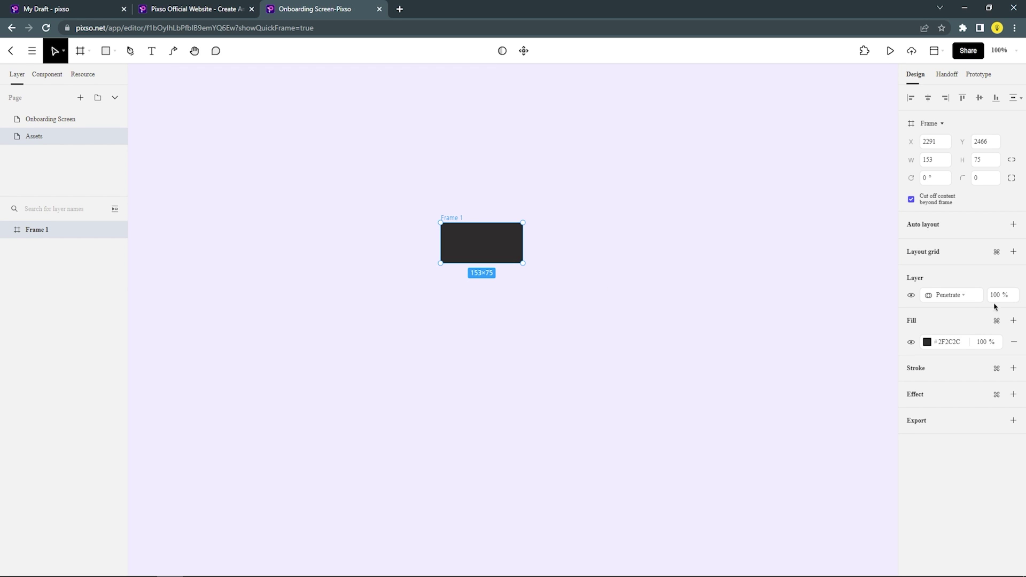
pyautogui.click(996, 321)
pyautogui.click(1009, 344)
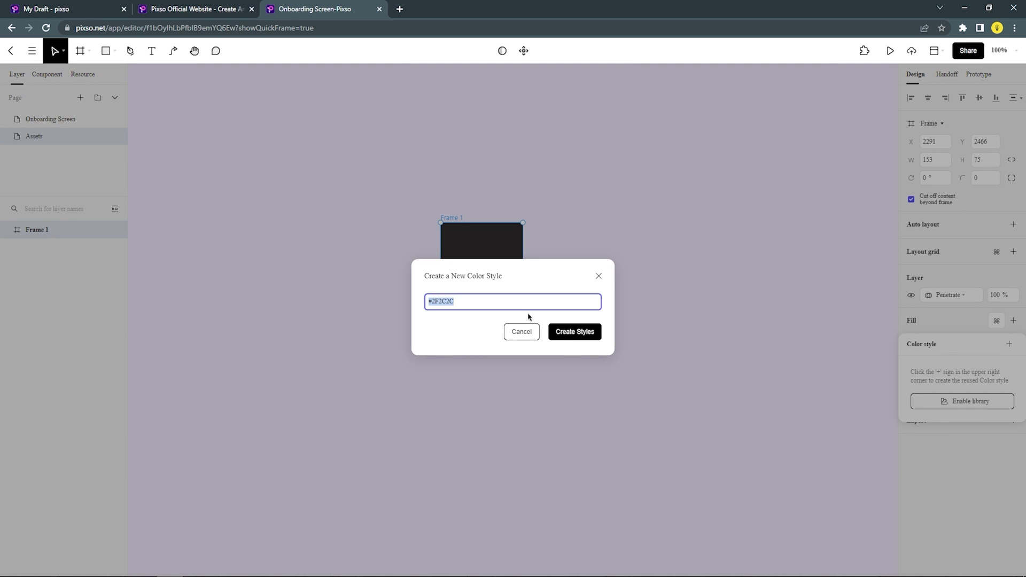
pyautogui.write('Primary Color')
pyautogui.click(596, 332)
# Change the fill to 65% opacity and save it as the Secondary Color style
pyautogui.click(995, 342)
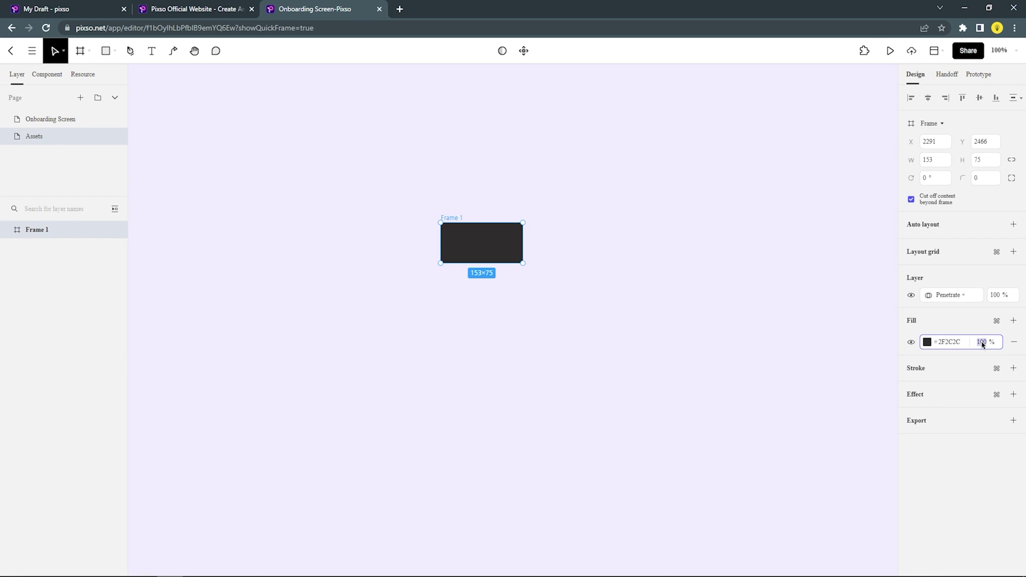
pyautogui.click(802, 316)
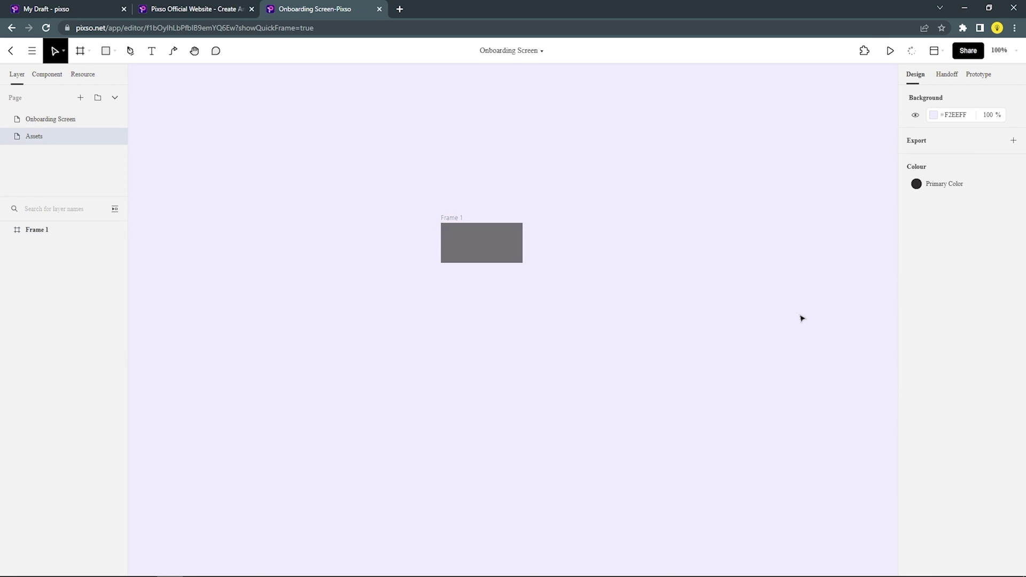
pyautogui.click(481, 243)
pyautogui.click(996, 320)
pyautogui.click(1008, 343)
pyautogui.write('Se')
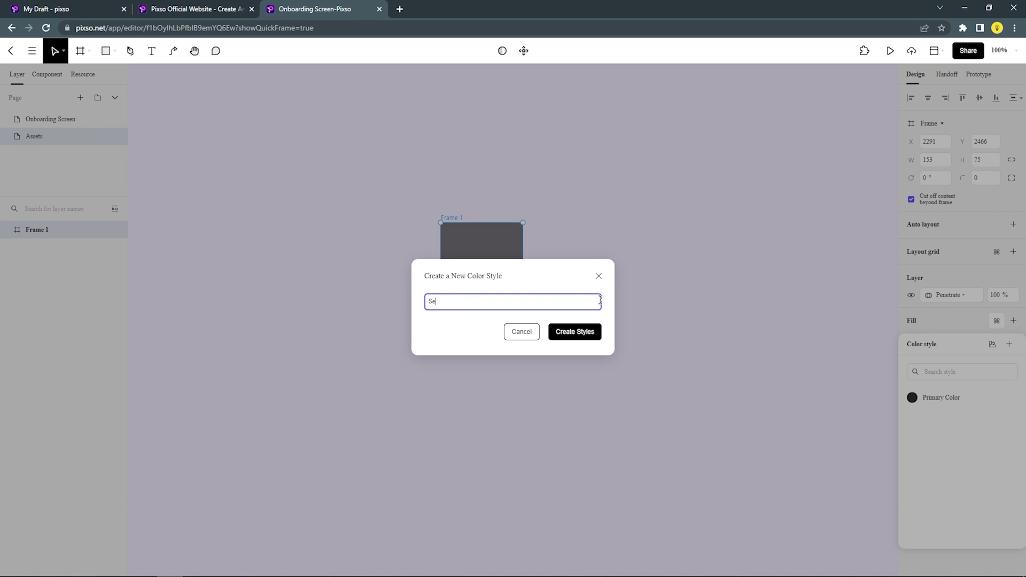
pyautogui.write('condary Color')
pyautogui.click(588, 334)
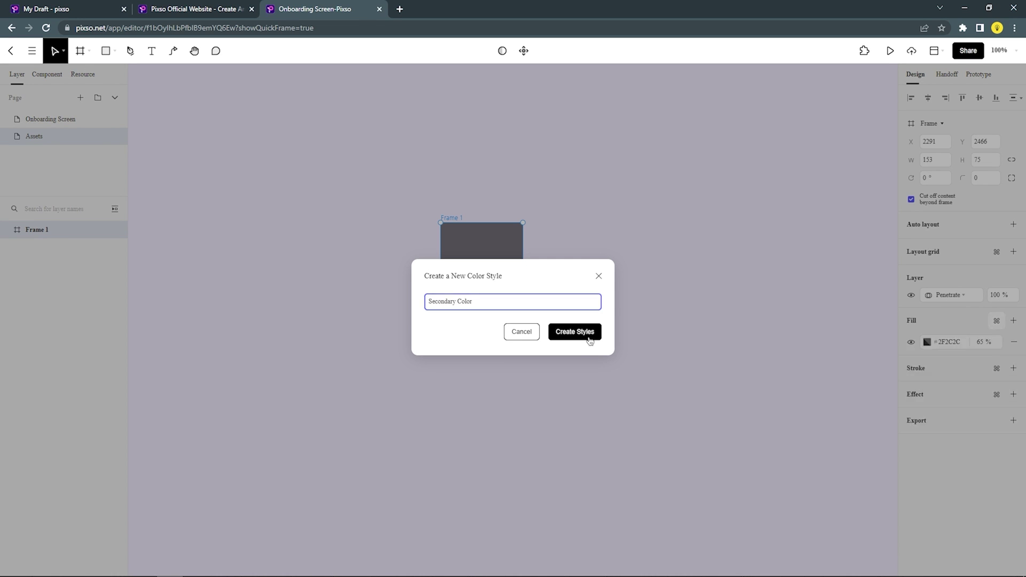
# Set the fill to 141730 at 55% and save it as the Shadow Color style
pyautogui.click(994, 342)
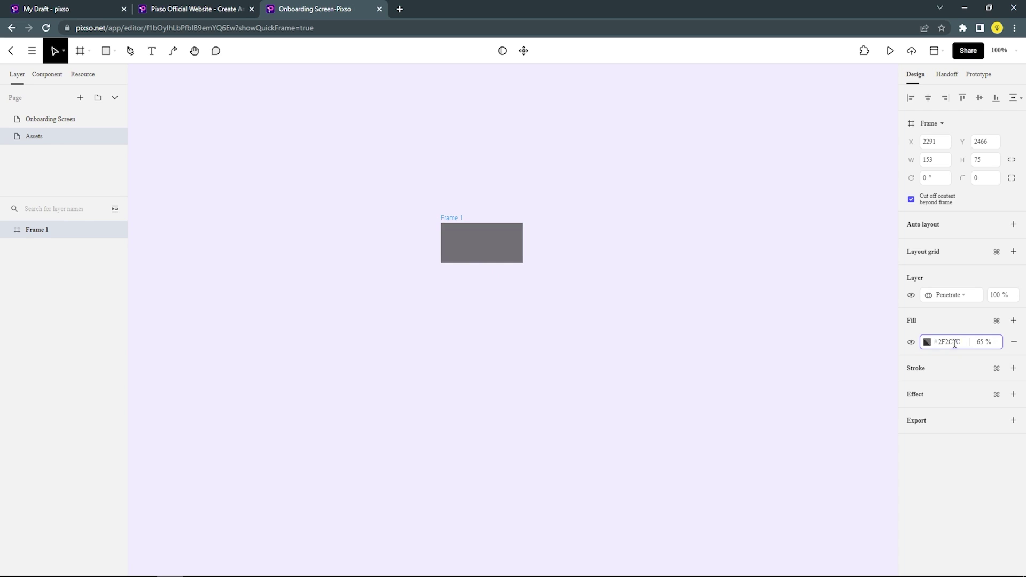
pyautogui.click(954, 343)
pyautogui.write('14')
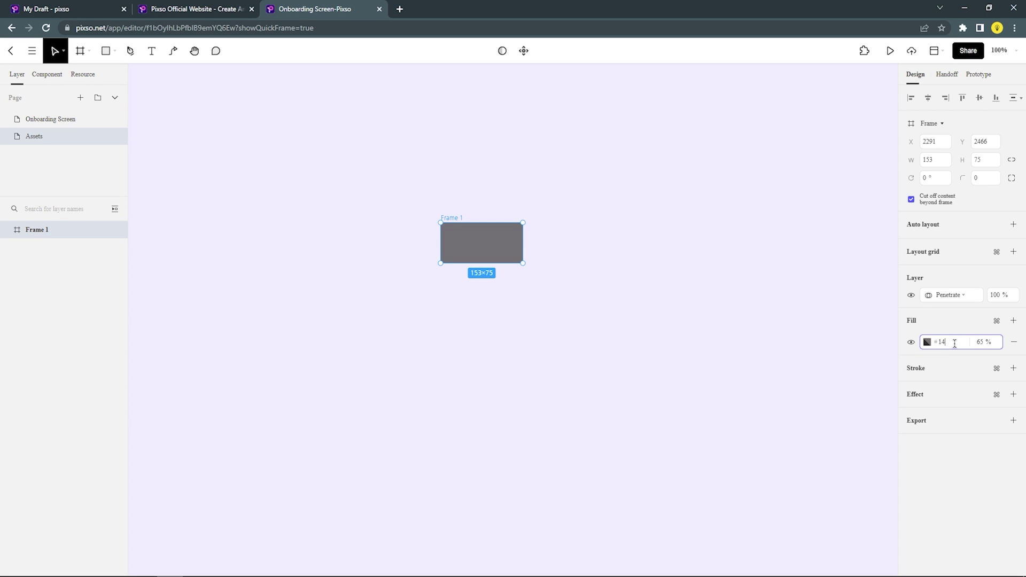
pyautogui.write('1730')
pyautogui.click(983, 345)
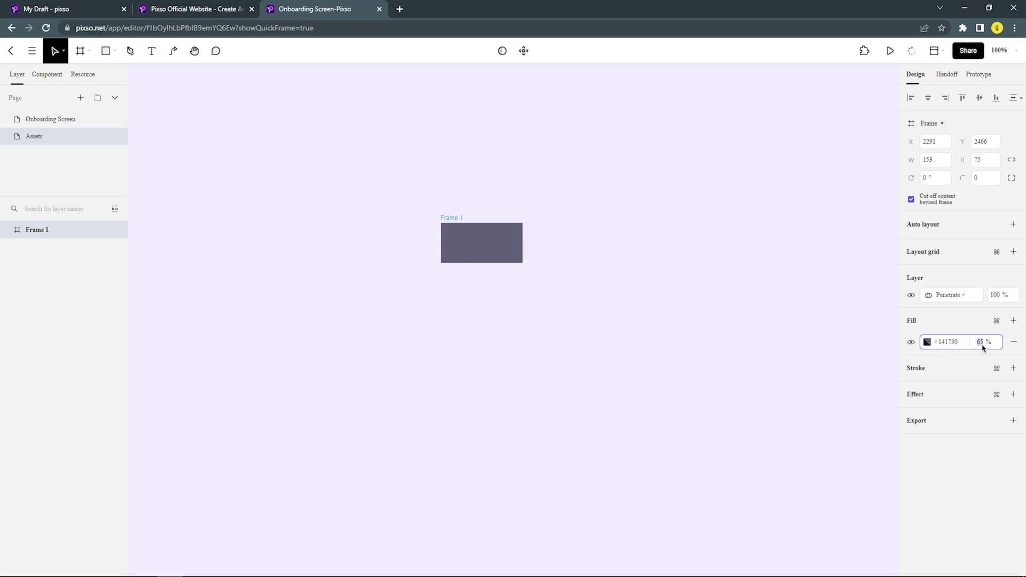
pyautogui.write('55')
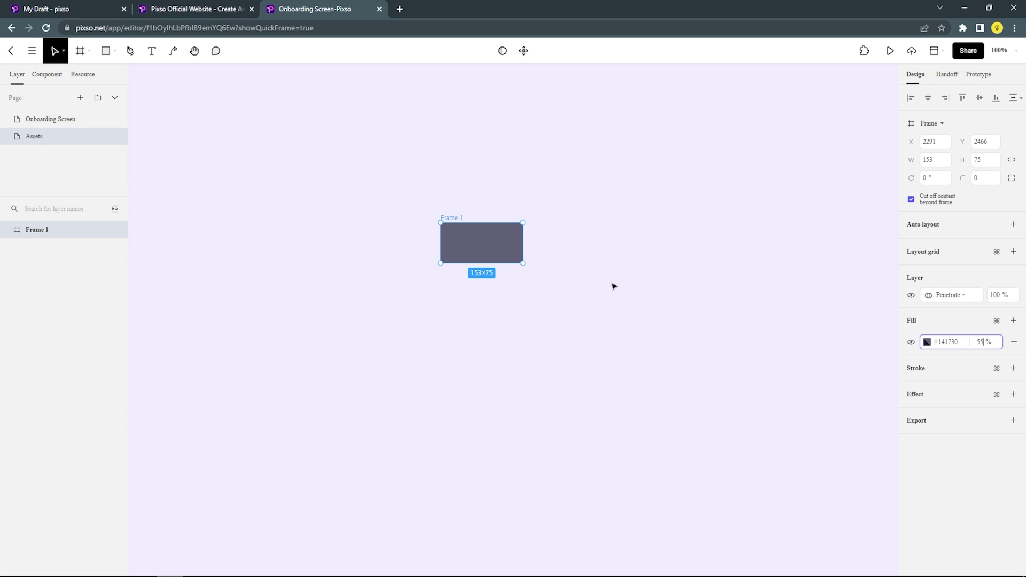
pyautogui.click(996, 321)
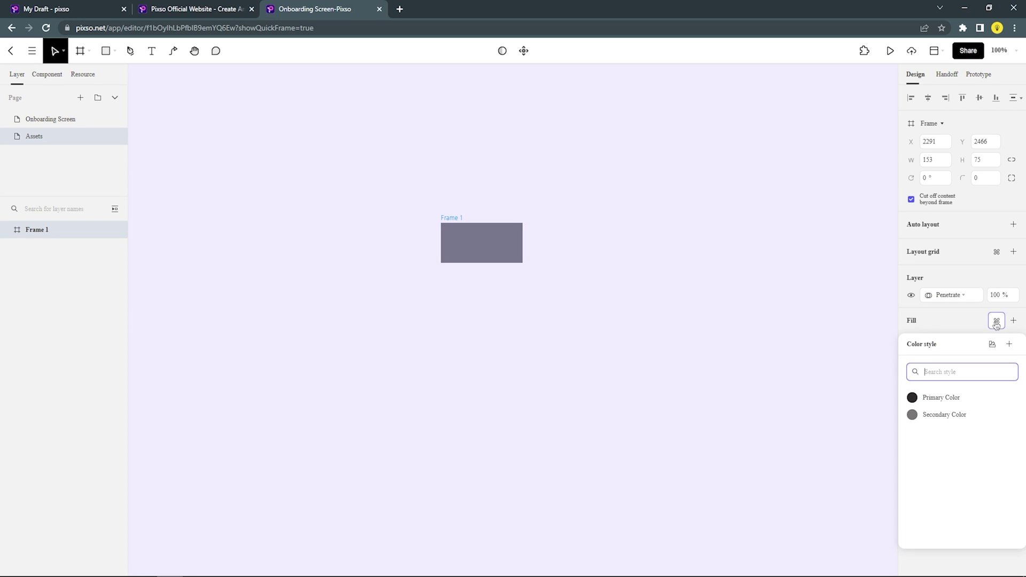
pyautogui.click(1009, 344)
pyautogui.write('Shadow Color')
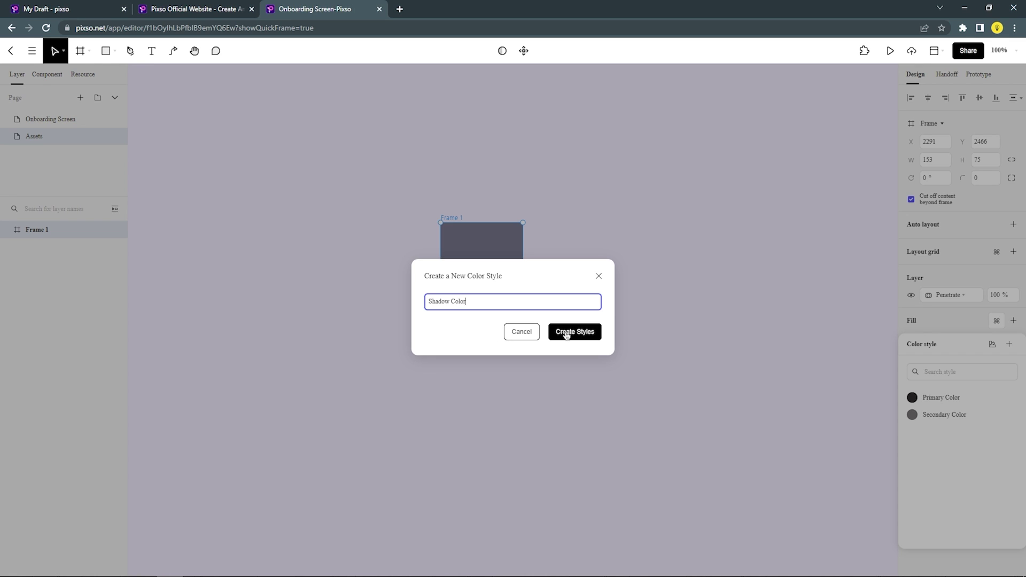
pyautogui.click(566, 332)
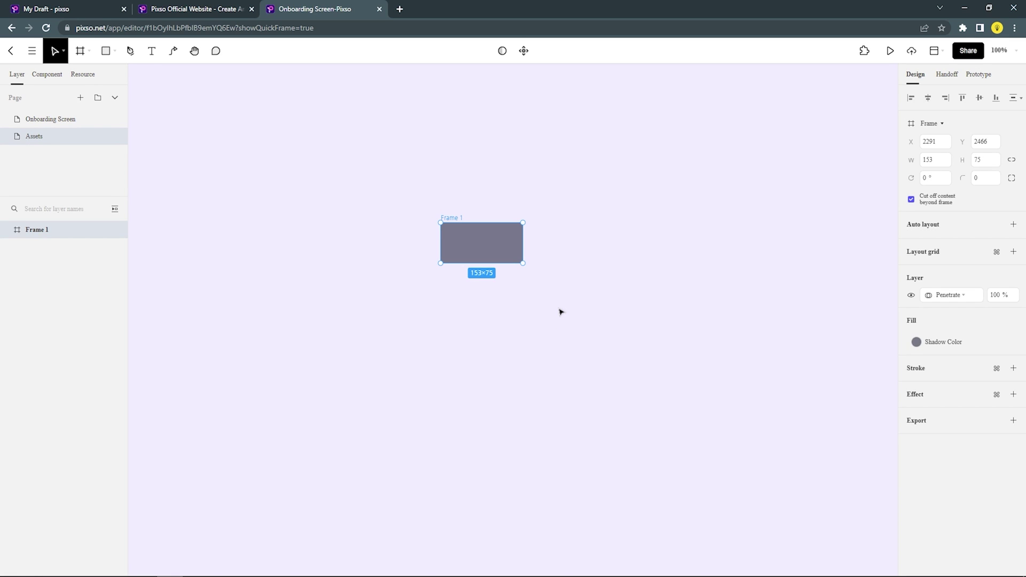
pyautogui.press('Escape')
# Delete the colour-swatch frame and add a text layer reading 'Headline'
pyautogui.click(481, 242)
pyautogui.press('Delete')
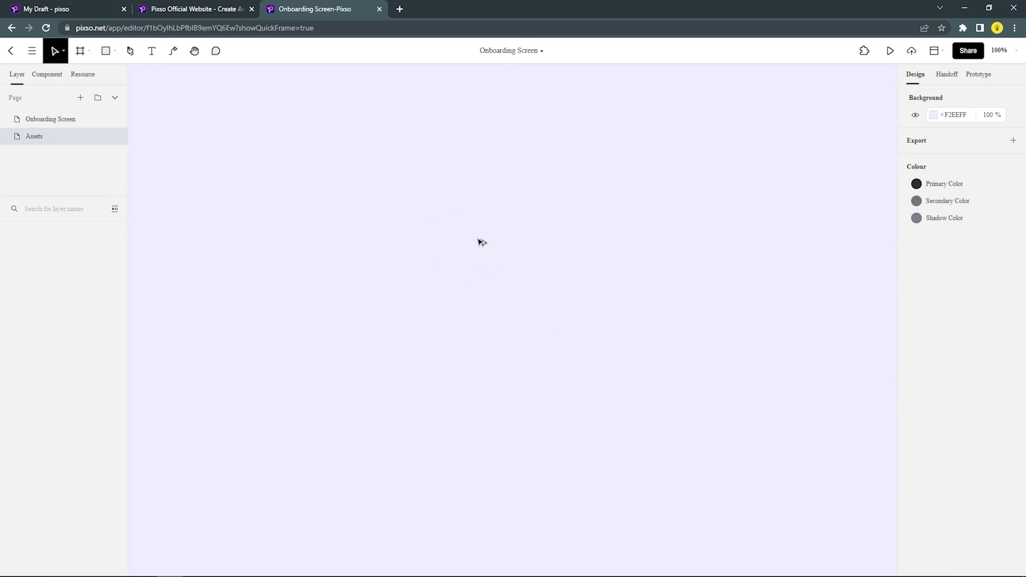
pyautogui.press('t')
pyautogui.click(451, 241)
pyautogui.write('Head')
pyautogui.press('BackSpace')
pyautogui.write('ad')
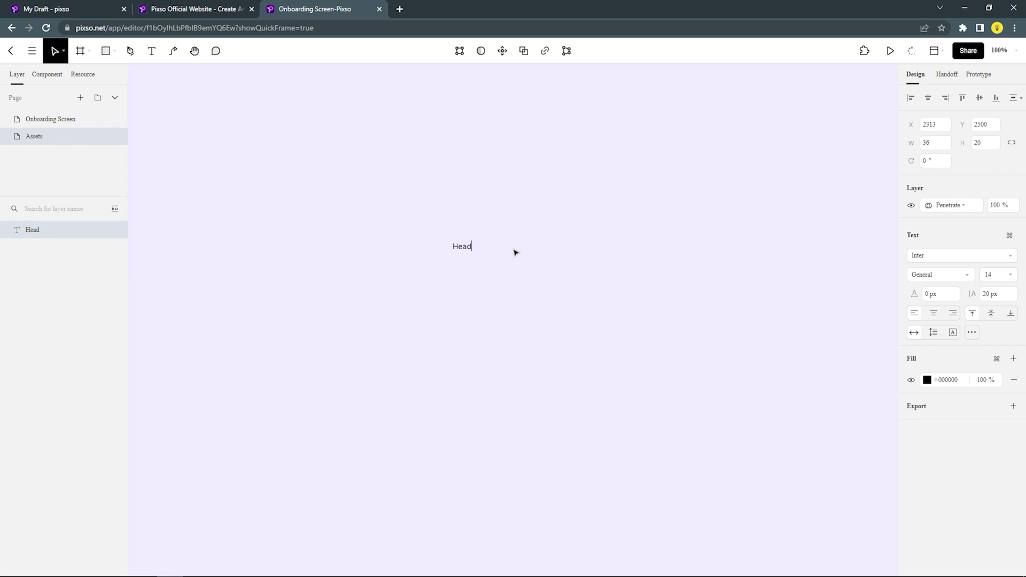
pyautogui.press('Escape')
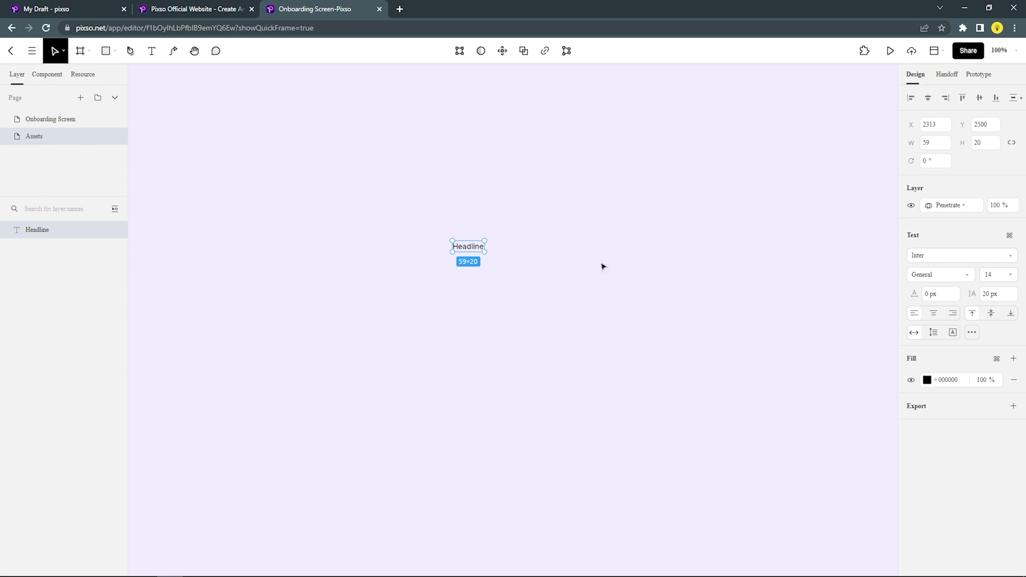
# Format the headline as Inter Bold 32 with 38 px line height and auto height
pyautogui.click(994, 255)
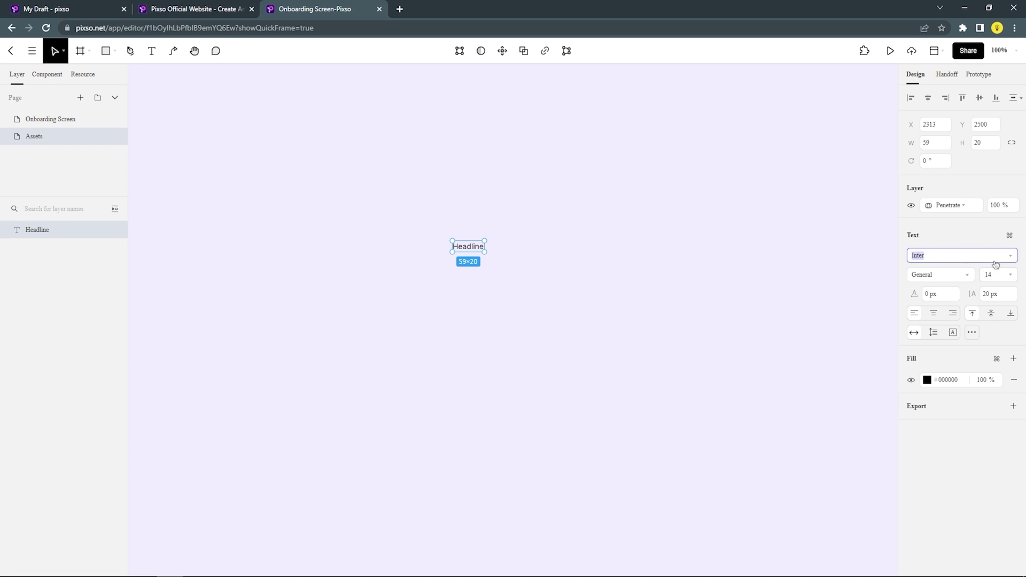
pyautogui.click(958, 278)
pyautogui.click(935, 383)
pyautogui.click(994, 276)
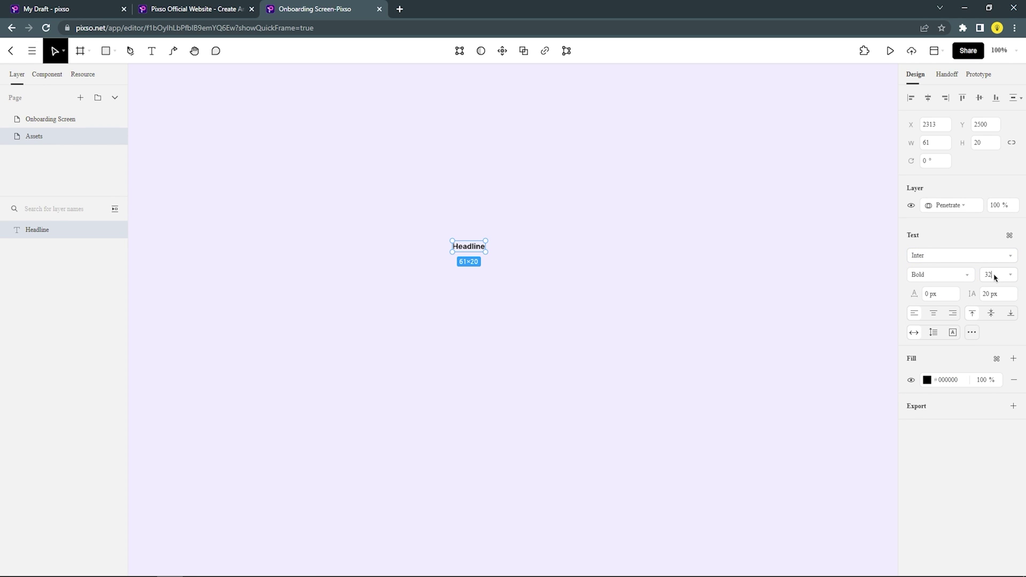
pyautogui.write('32')
pyautogui.click(933, 332)
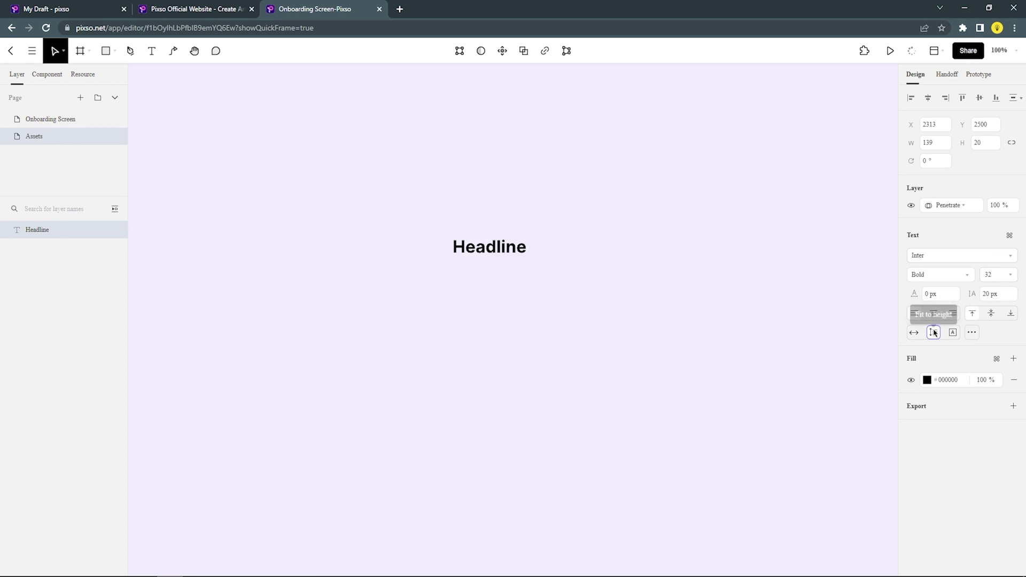
pyautogui.click(1003, 294)
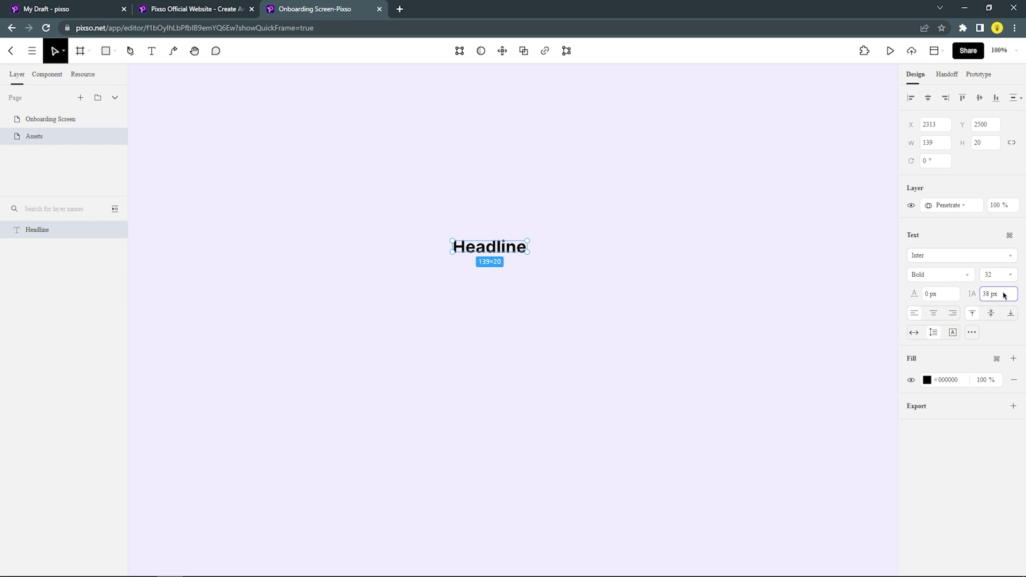
pyautogui.write('38')
pyautogui.click(861, 357)
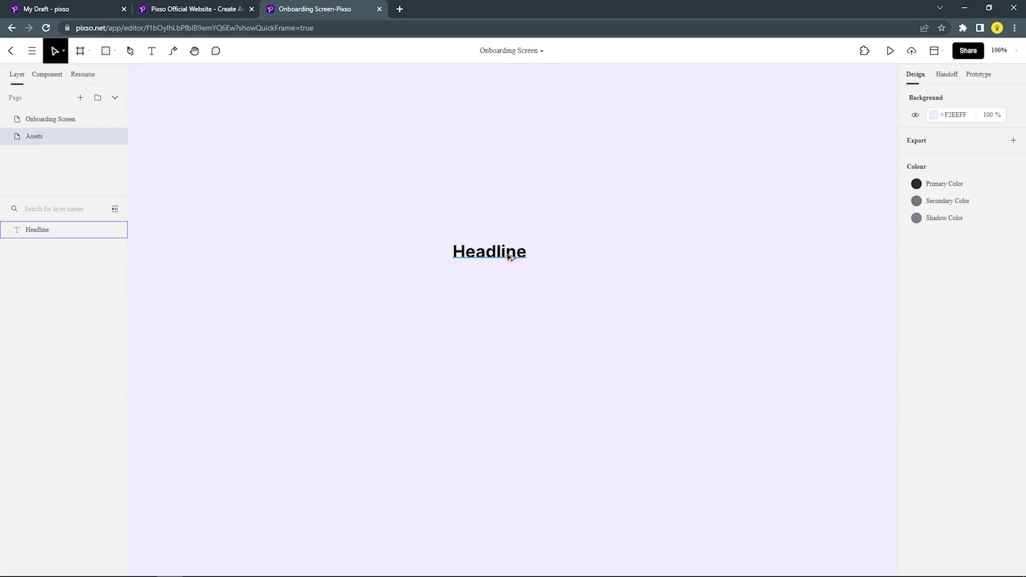
# Save the headline's formatting as a text style named Headline
pyautogui.click(516, 251)
pyautogui.click(1008, 235)
pyautogui.click(1009, 254)
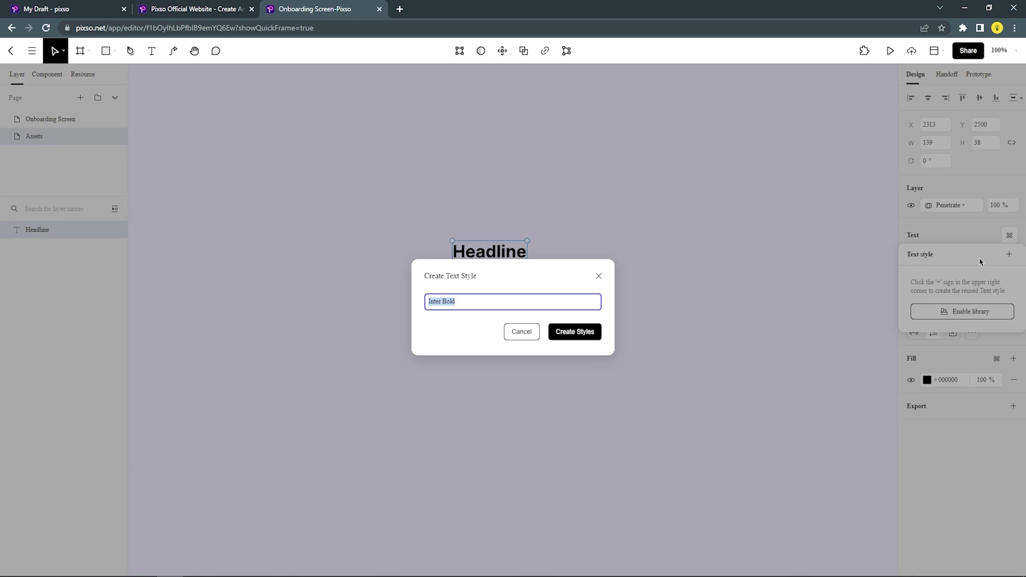
pyautogui.write('Headline')
pyautogui.click(568, 332)
pyautogui.click(534, 322)
# Add a new text layer reading 'Text' below the headline
pyautogui.press('t')
pyautogui.click(467, 297)
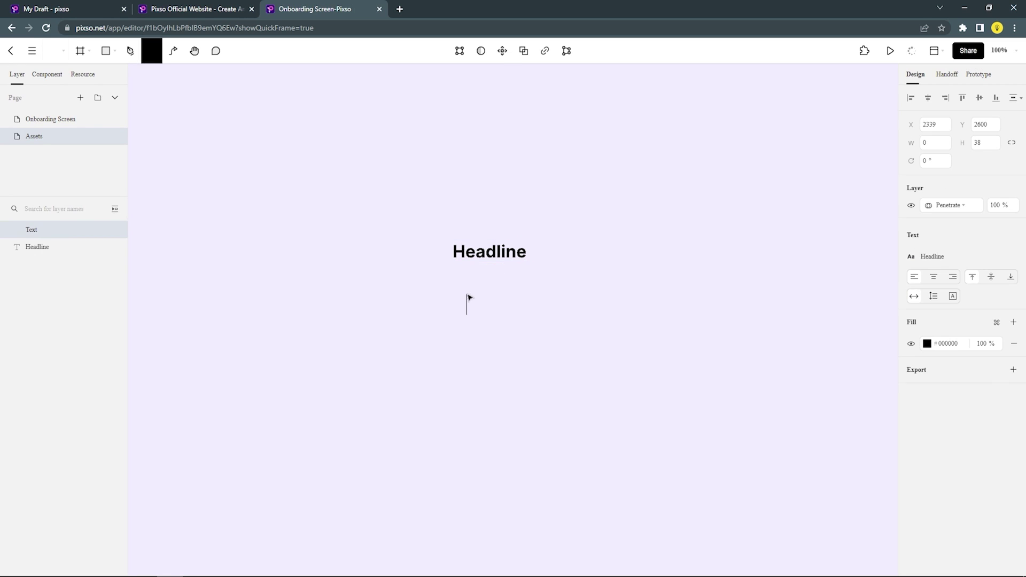
pyautogui.moveTo(1002, 262)
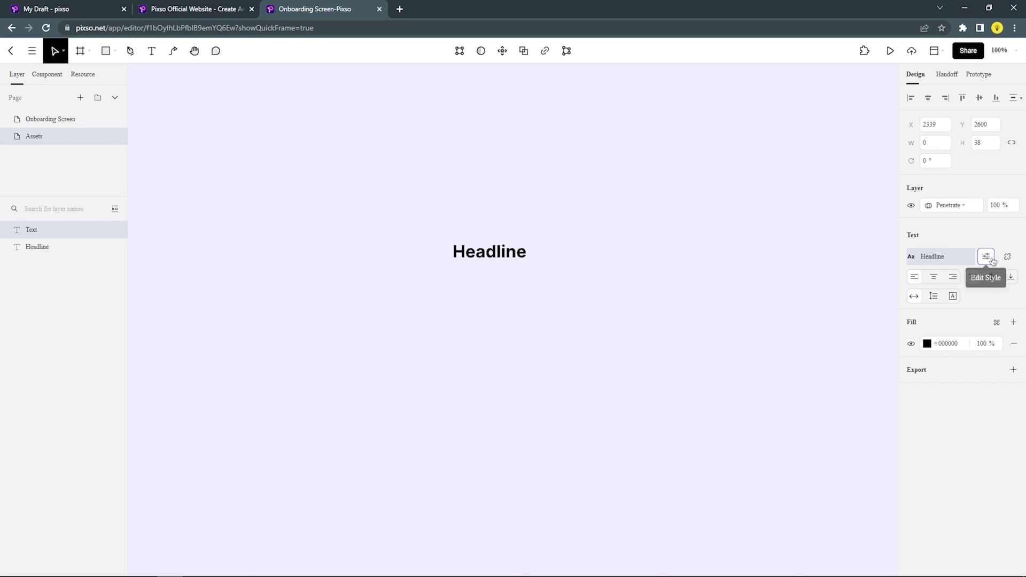
pyautogui.write('Text')
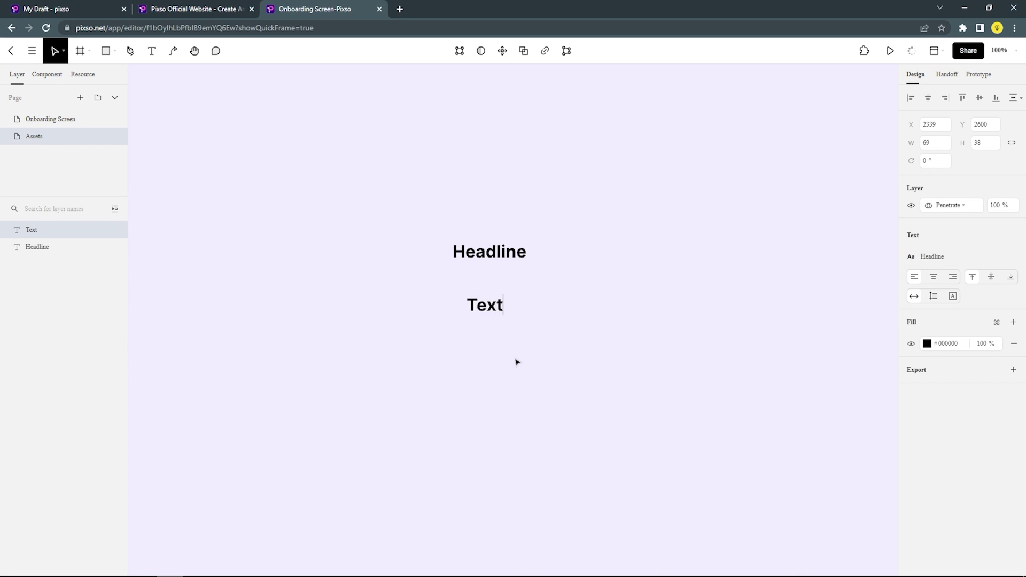
pyautogui.press('Escape')
# Detach the Headline style and make the text regular weight, size 14, 20 px line height
pyautogui.click(1005, 257)
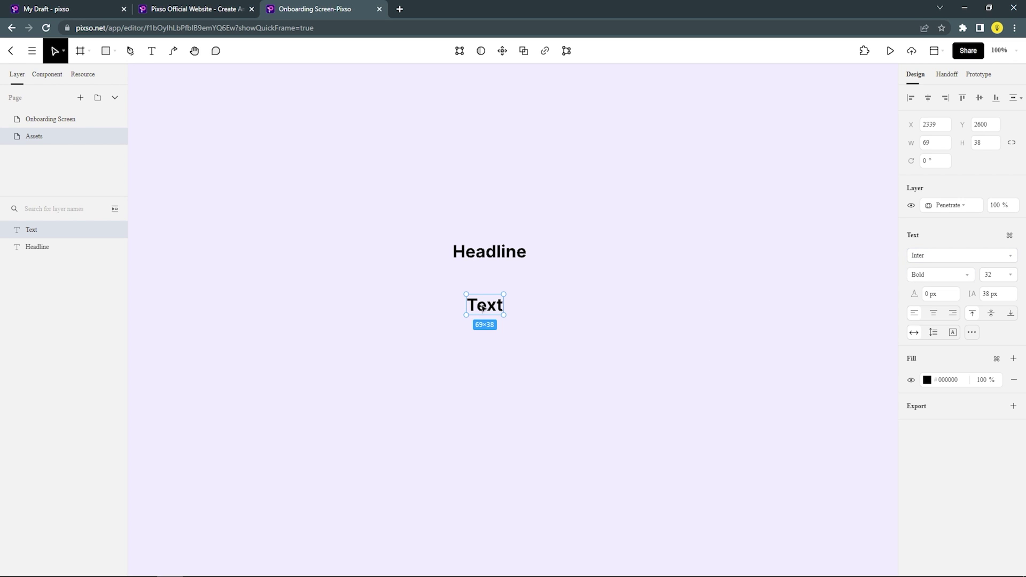
pyautogui.click(1008, 276)
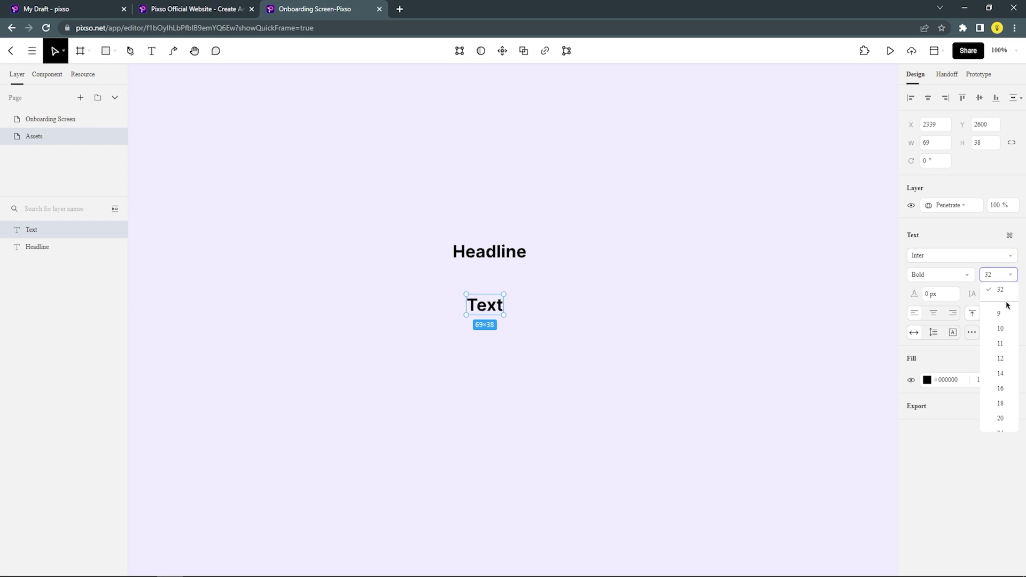
pyautogui.click(1000, 373)
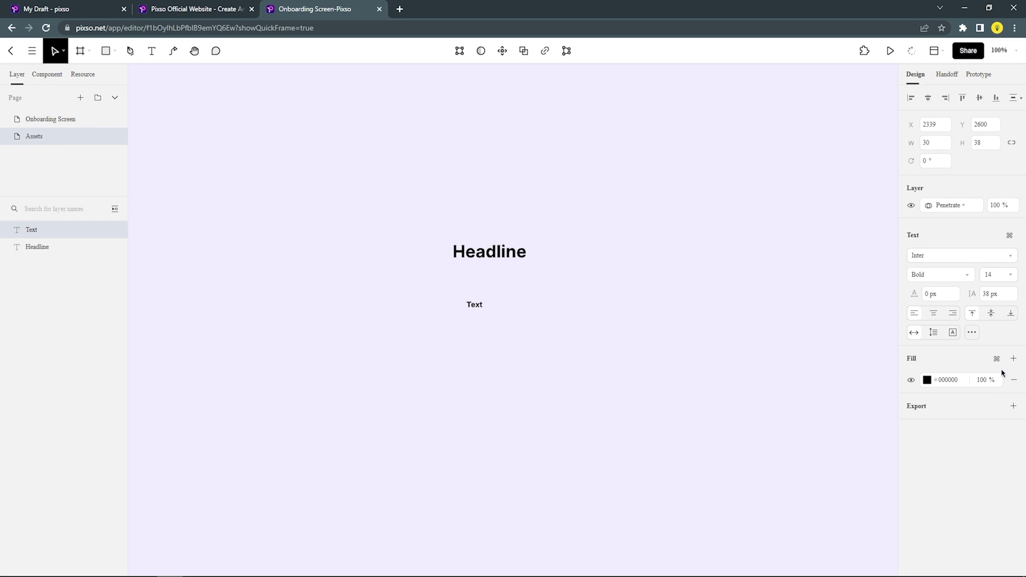
pyautogui.click(949, 278)
pyautogui.click(941, 339)
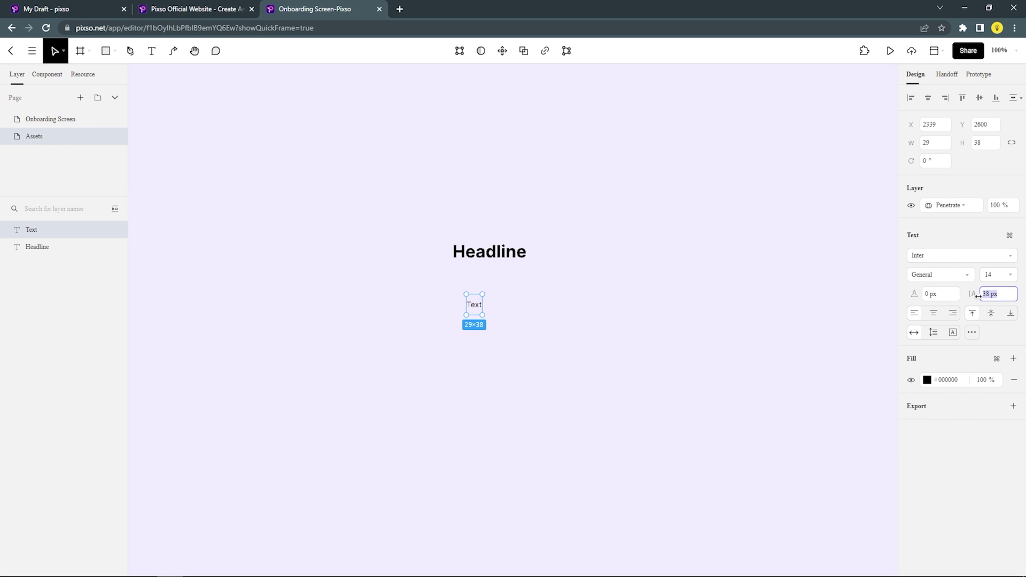
pyautogui.press('Return')
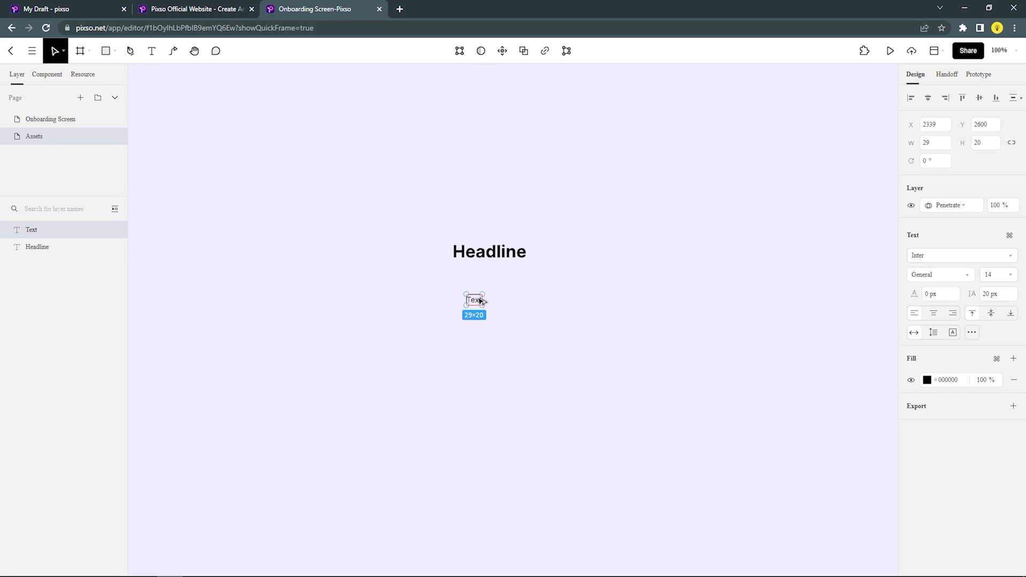
pyautogui.click(933, 332)
# Save the Text layer's formatting as a text style named Text
pyautogui.click(475, 301)
pyautogui.click(1009, 235)
pyautogui.click(1009, 254)
pyautogui.write('Text')
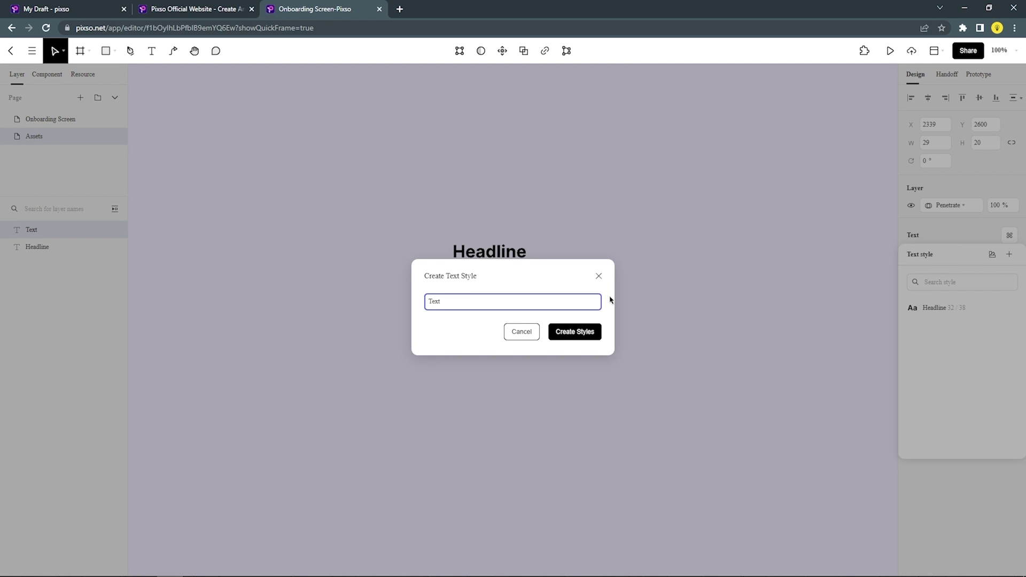
pyautogui.click(579, 335)
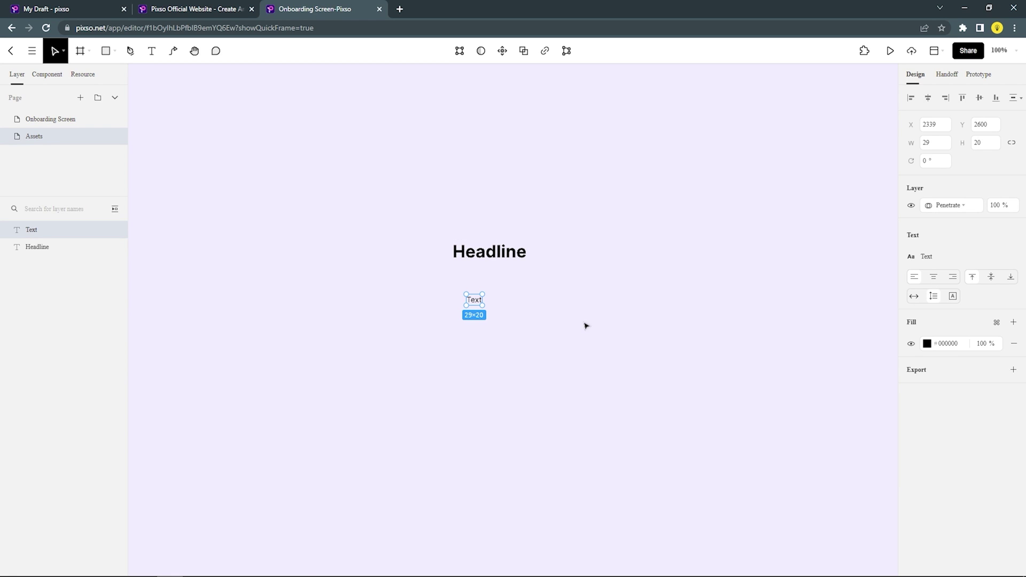
# Move the Text layer under Headline and add a 'CTA' text layer below it
pyautogui.click(586, 326)
pyautogui.moveTo(479, 300); pyautogui.dragTo(464, 277)
pyautogui.click(482, 330)
pyautogui.press('t')
pyautogui.click(527, 310)
pyautogui.write('CT')
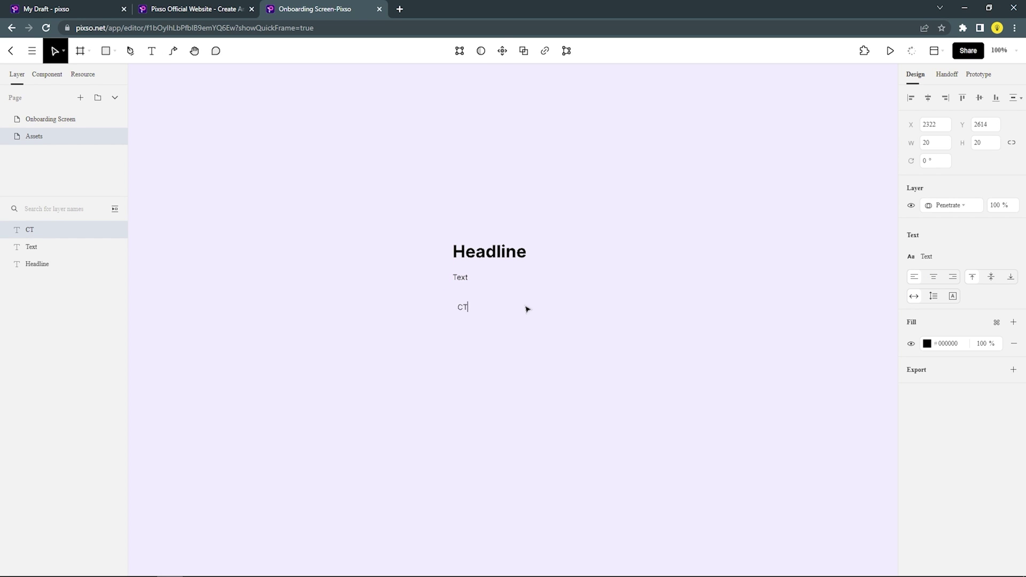
pyautogui.write('A')
pyautogui.press('Escape')
# Set the CTA text to Medium 16 and save it as the Cta text style
pyautogui.click(1008, 257)
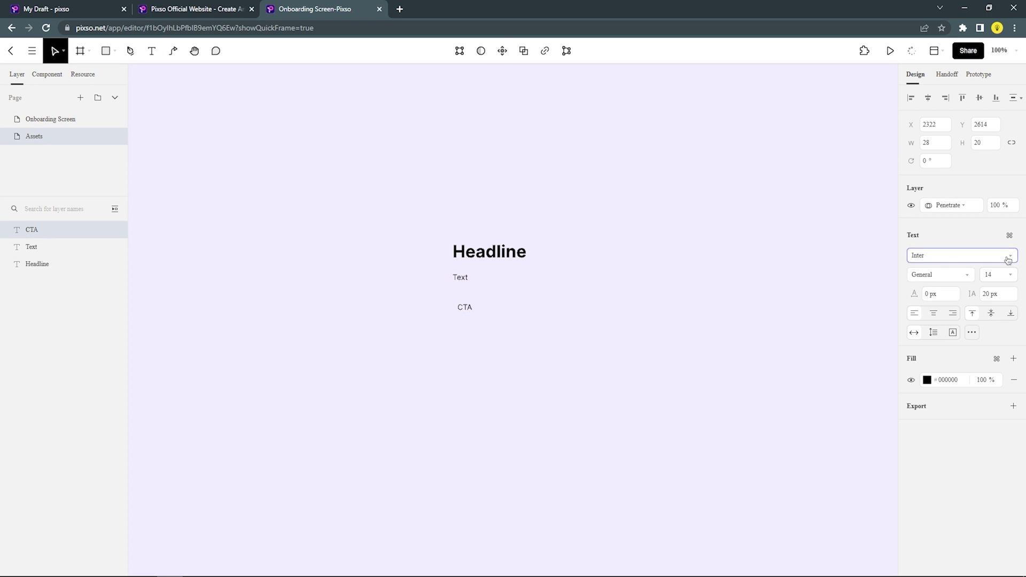
pyautogui.click(963, 276)
pyautogui.click(934, 367)
pyautogui.click(1008, 274)
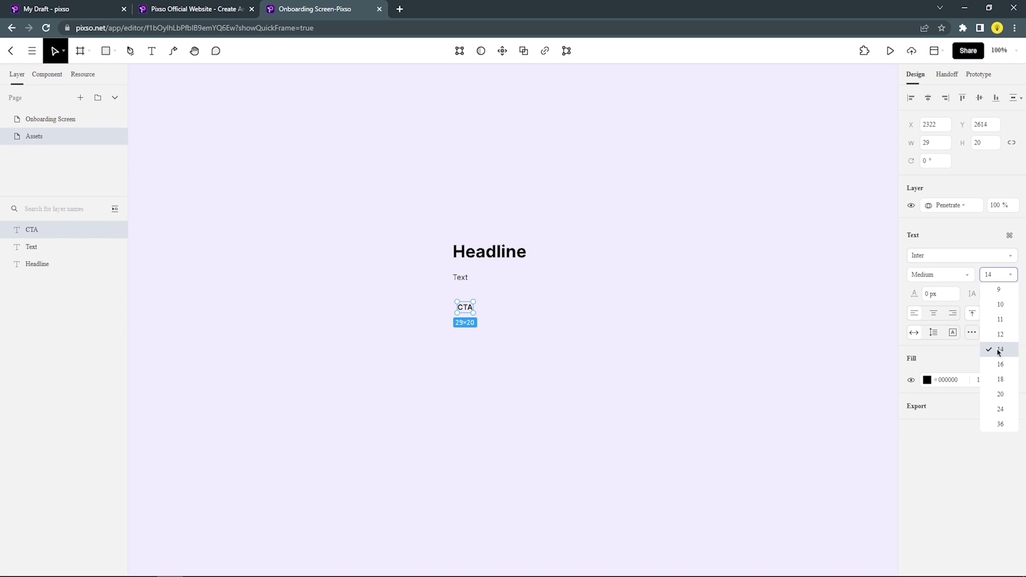
pyautogui.click(999, 364)
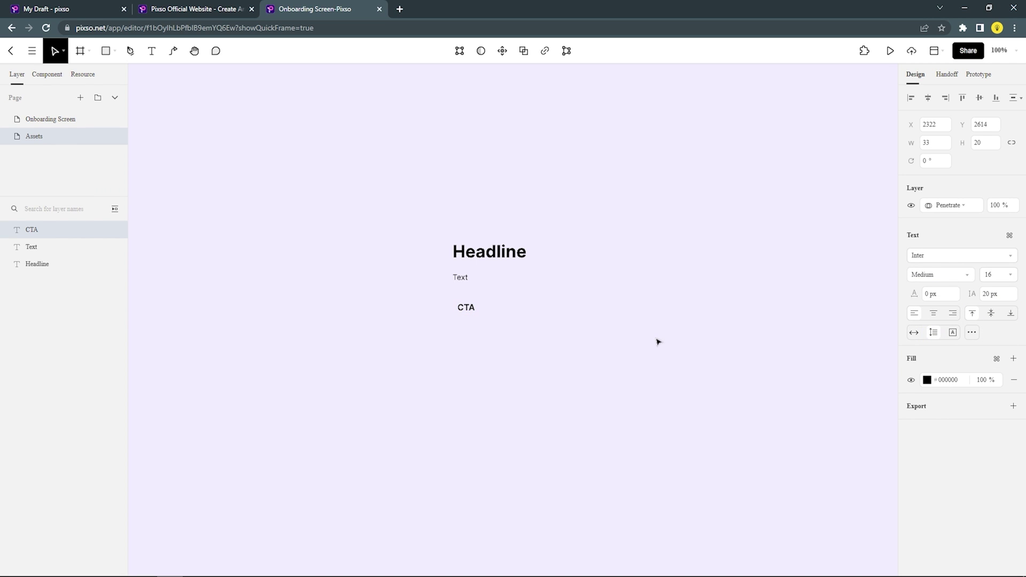
pyautogui.click(1010, 235)
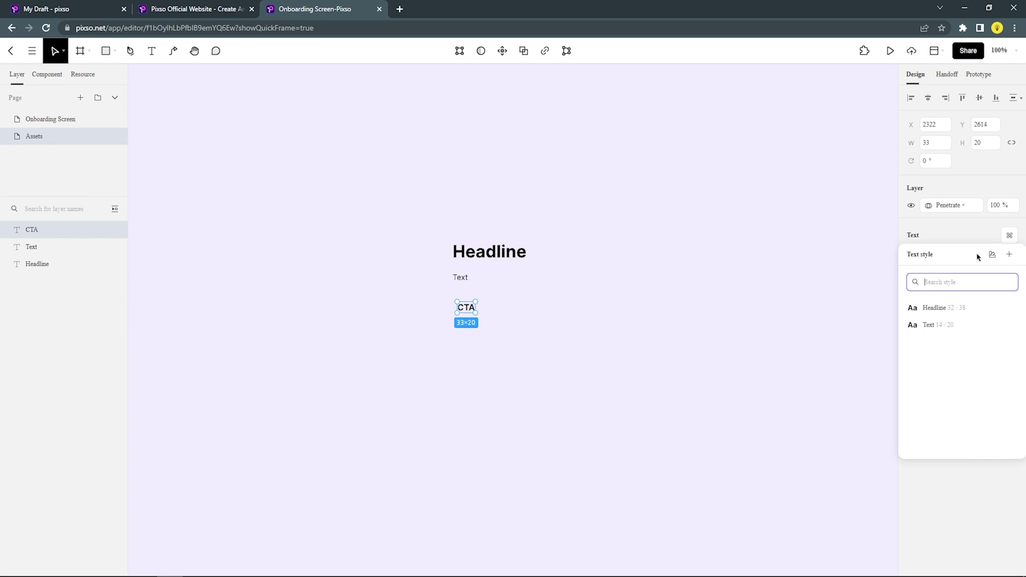
pyautogui.click(1009, 254)
pyautogui.write('Cta')
pyautogui.click(592, 333)
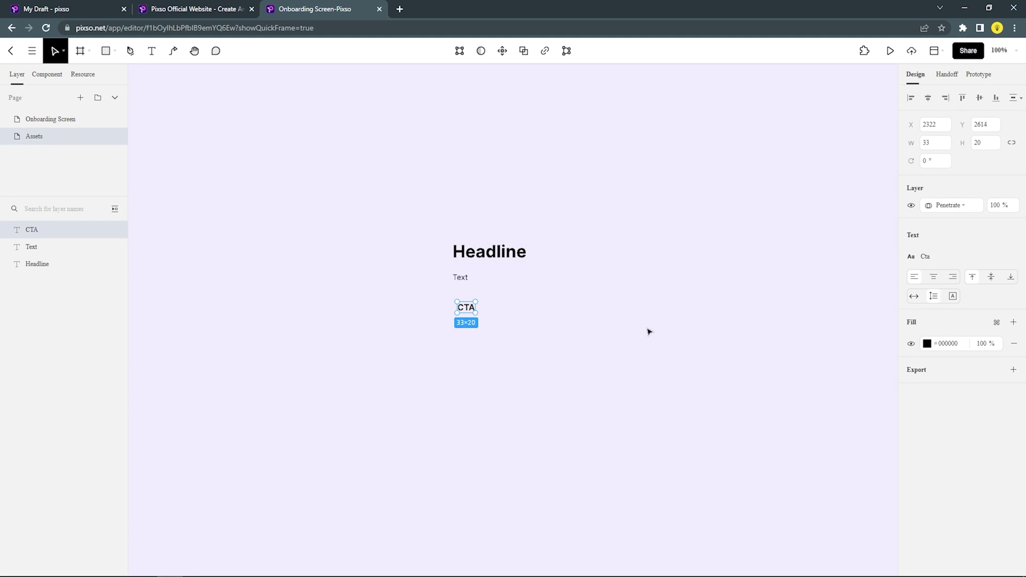
# Delete the Headline, Text and CTA sample layers from the canvas
pyautogui.click(648, 332)
pyautogui.moveTo(549, 249); pyautogui.dragTo(456, 339)
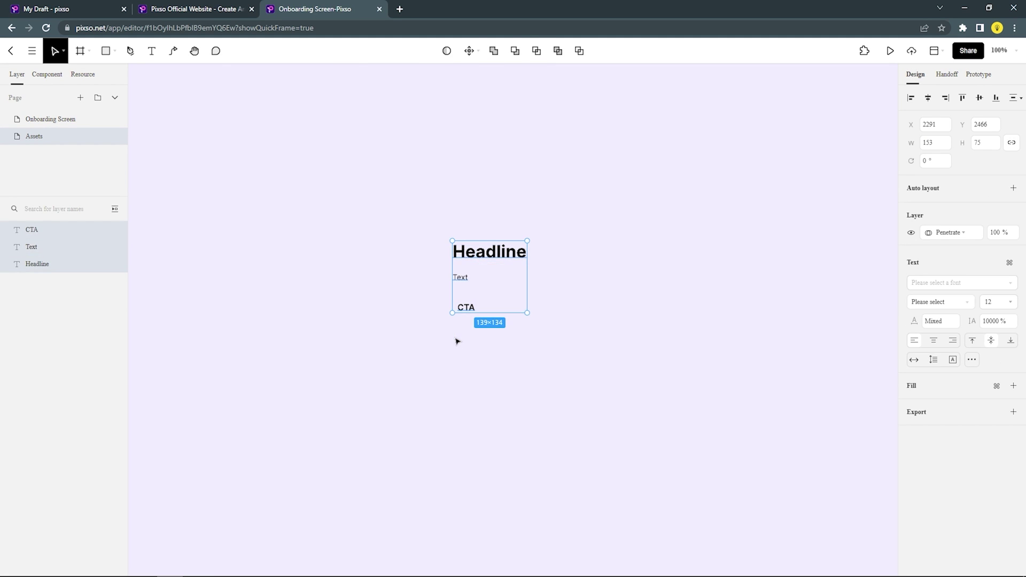
pyautogui.press('Delete')
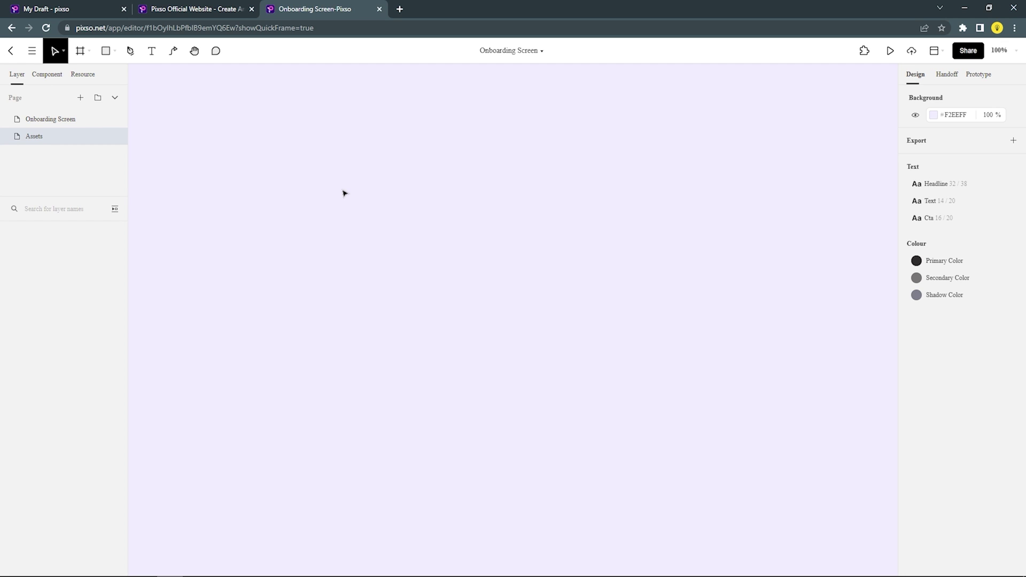
# Paste the Status Bar and Home Indicator and wrap them in a frame named Status & Indicator
pyautogui.hotkey('ctrl', 'v')
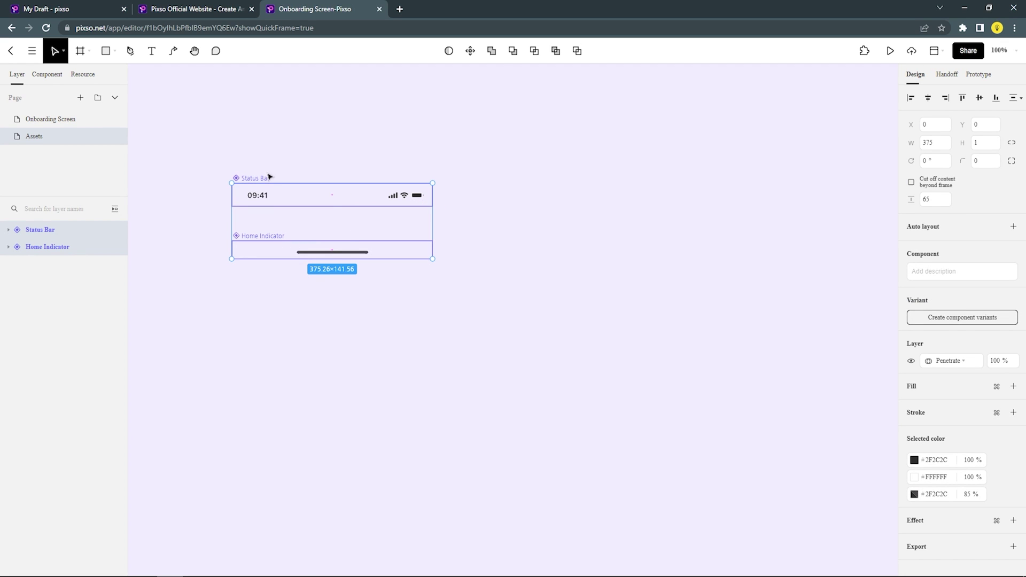
pyautogui.rightClick(267, 177)
pyautogui.click(309, 348)
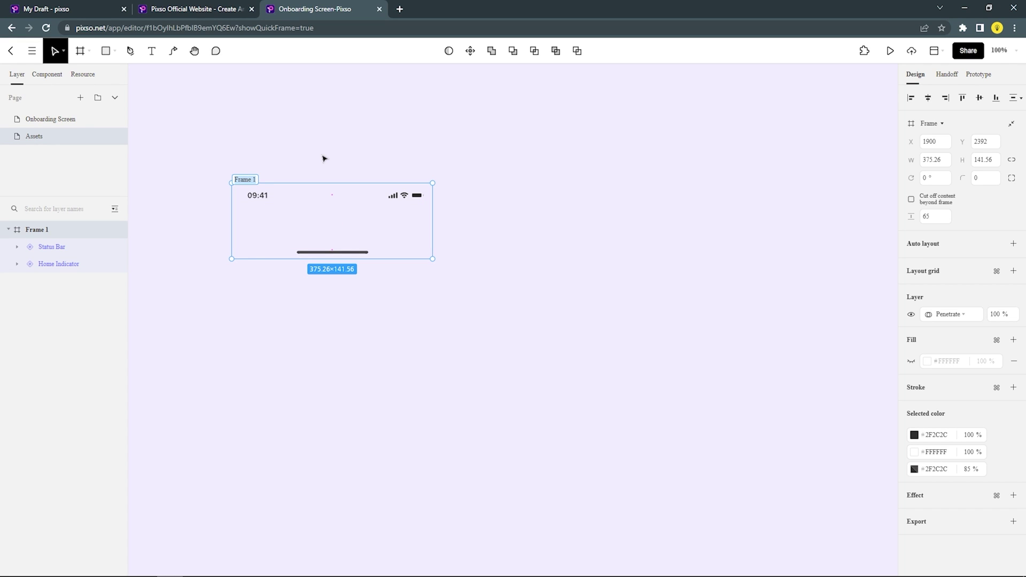
pyautogui.write('Status & Insicator')
pyautogui.click(323, 158)
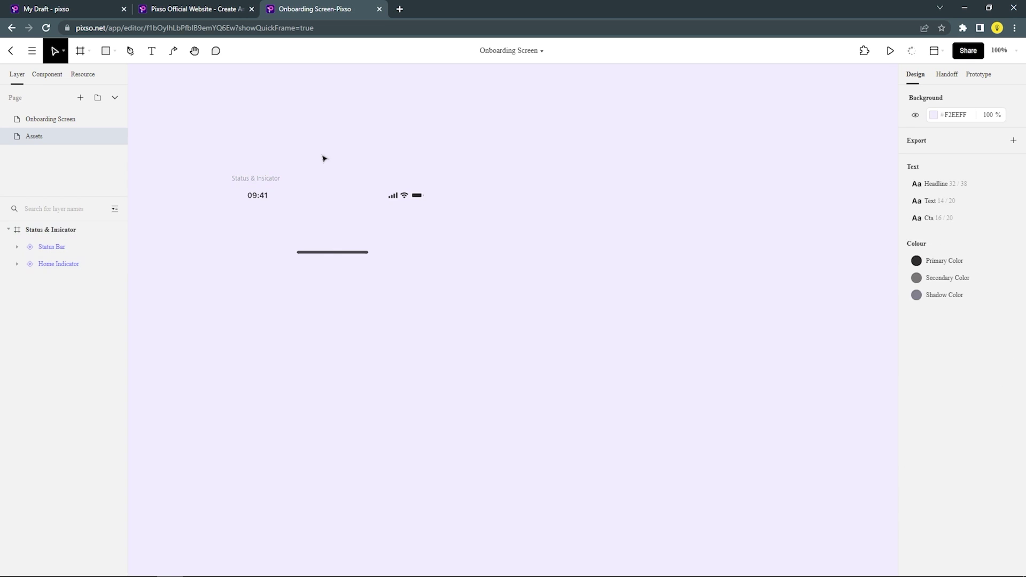
# Deselect the Status & Indicator frame and begin importing image files
pyautogui.click(271, 180)
pyautogui.scroll(-1, 407, 124)
pyautogui.click(407, 123)
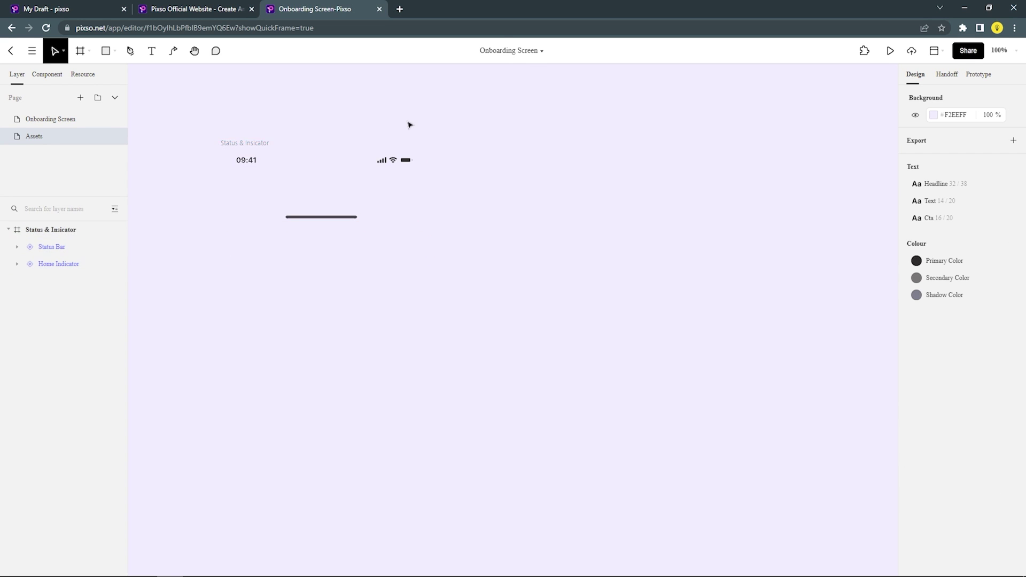
pyautogui.click(32, 50)
# Import Image 1 and Image 2 as PNG illustrations onto the canvas
pyautogui.moveTo(68, 213)
pyautogui.click(144, 312)
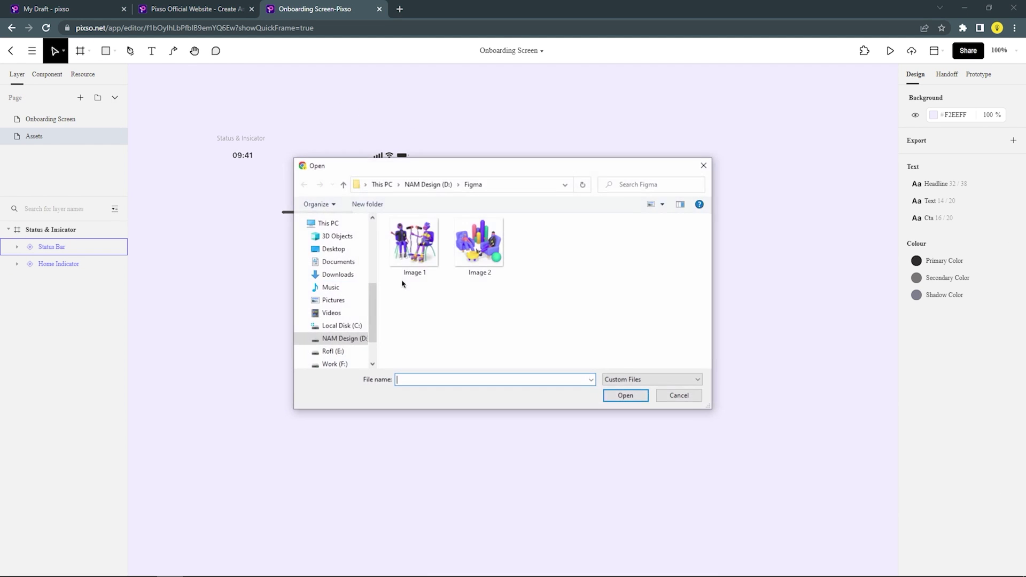
pyautogui.click(417, 252)
pyautogui.keyDown('ctrl'); pyautogui.click(479, 246); pyautogui.keyUp('ctrl')
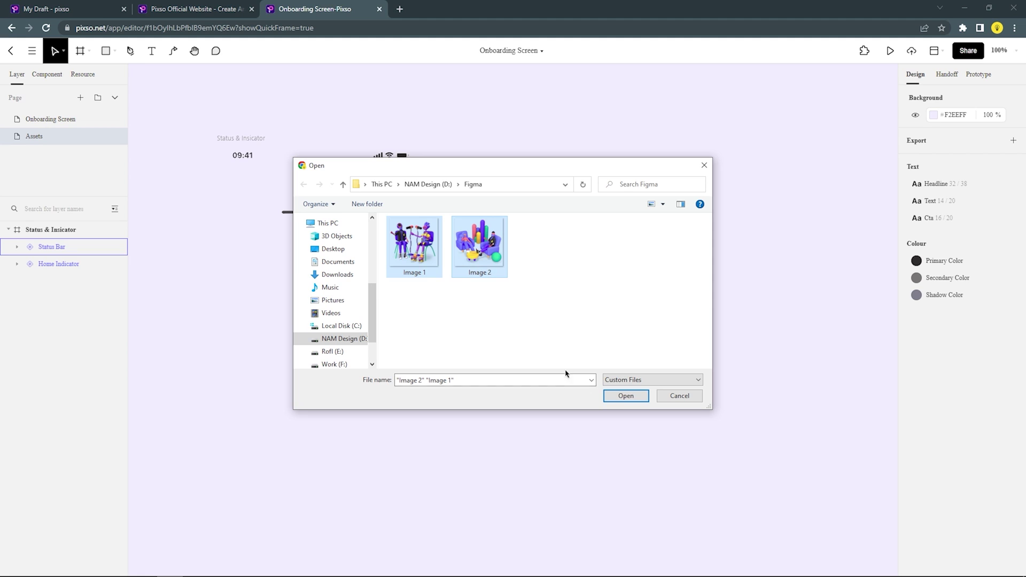
pyautogui.click(625, 396)
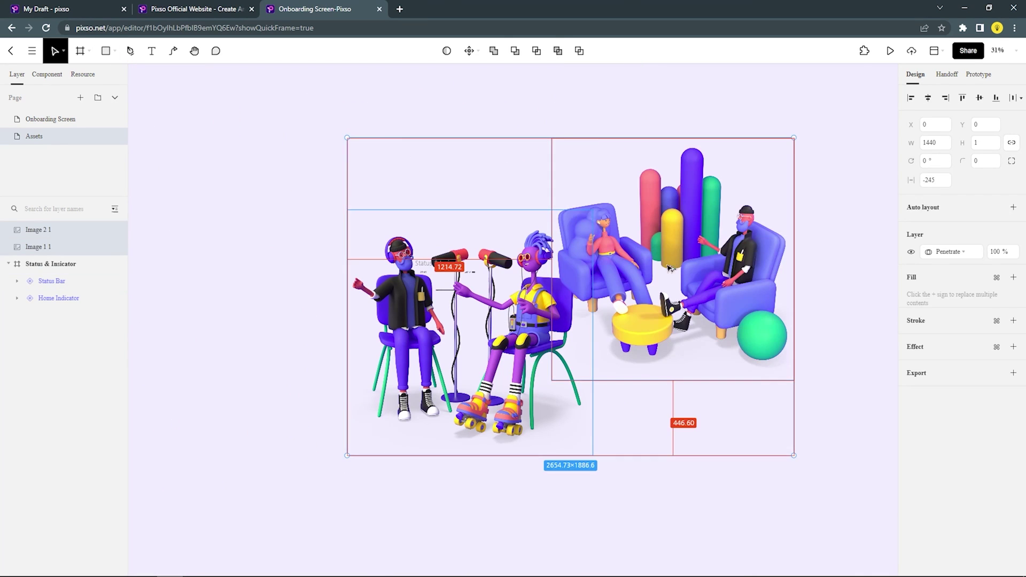
# Separate the two illustrations and set each one's width to 312
pyautogui.moveTo(470, 331); pyautogui.dragTo(414, 347)
pyautogui.moveTo(670, 268); pyautogui.dragTo(684, 367)
pyautogui.click(415, 347)
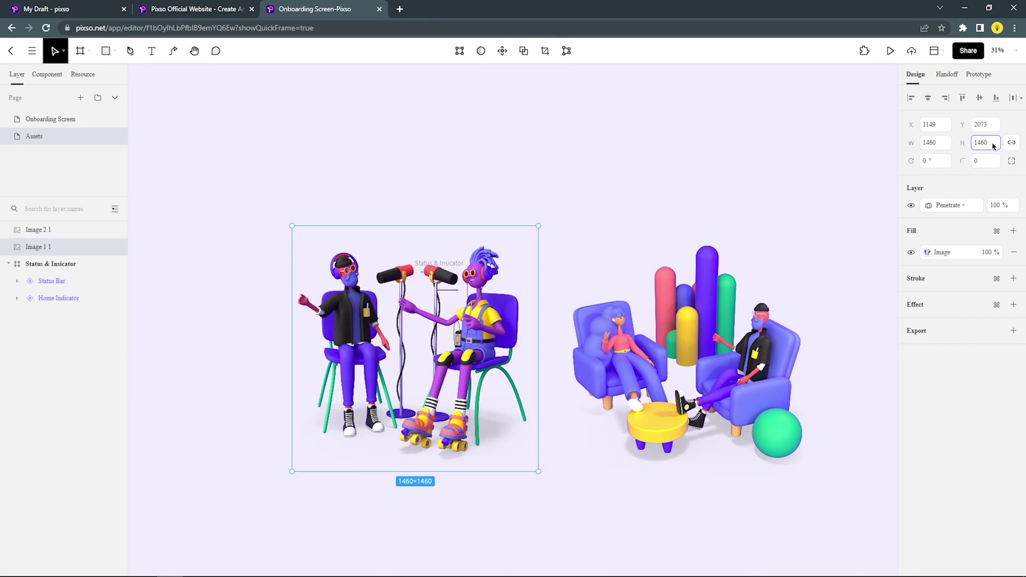
pyautogui.click(937, 145)
pyautogui.write('312')
pyautogui.press('Return')
pyautogui.click(794, 257)
pyautogui.doubleClick(940, 145)
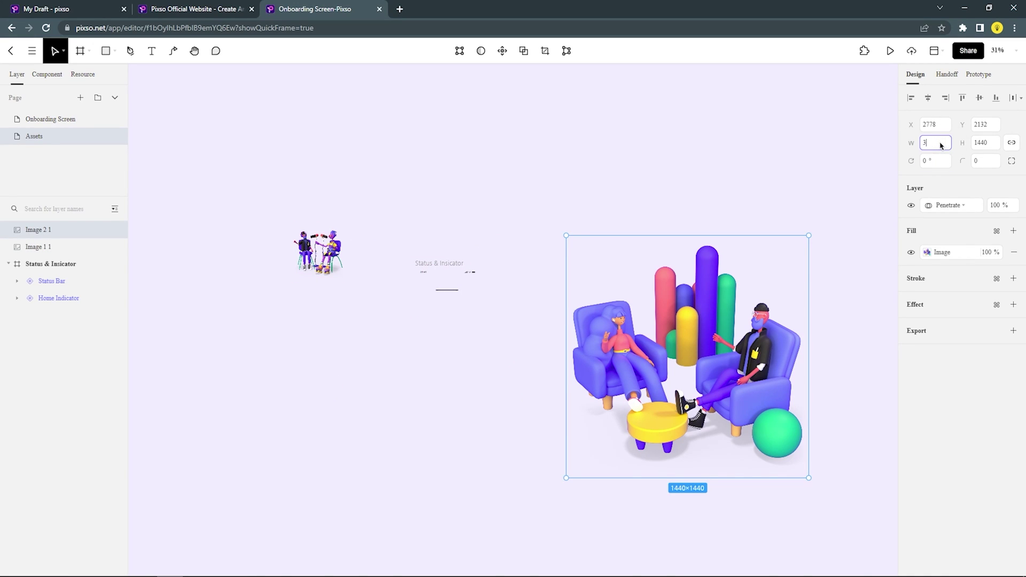
pyautogui.press('Return')
# Place both illustrations side by side below the status frame
pyautogui.scroll(3, 406, 267)
pyautogui.click(233, 227)
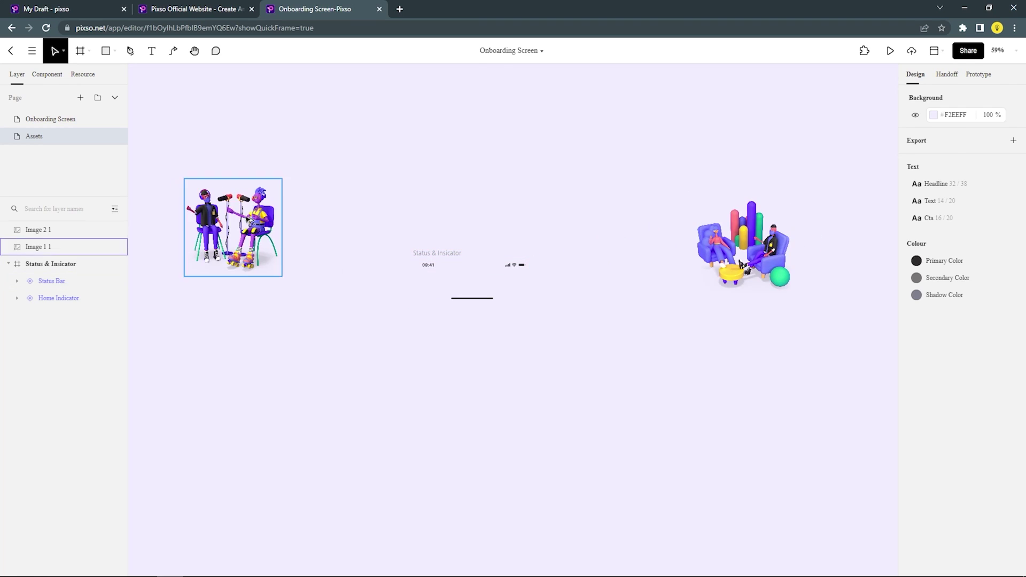
pyautogui.moveTo(232, 227); pyautogui.dragTo(470, 414)
pyautogui.scroll(3, 471, 413)
pyautogui.scroll(-4, 607, 272)
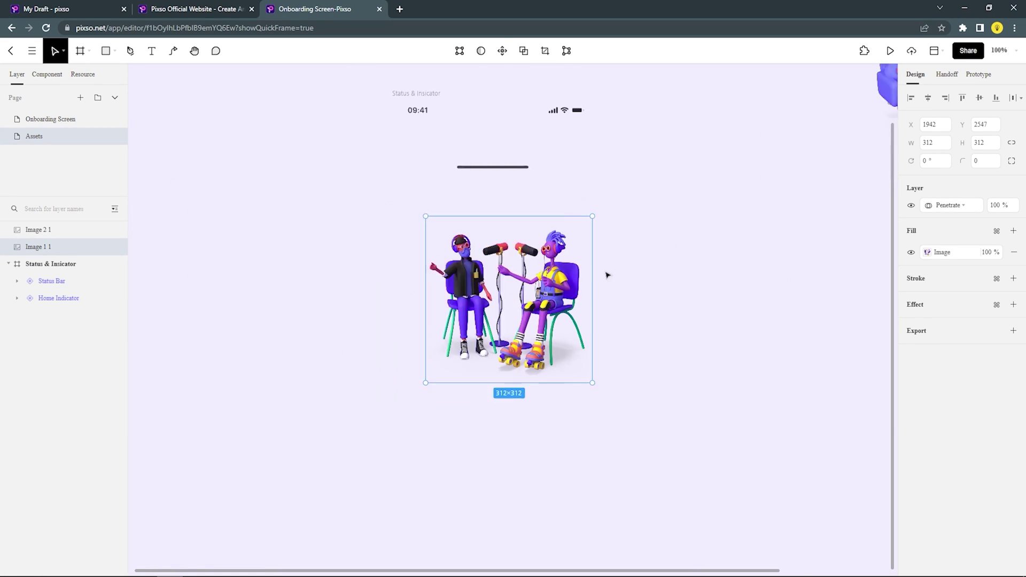
pyautogui.moveTo(803, 112); pyautogui.dragTo(628, 305)
pyautogui.scroll(4, 628, 304)
pyautogui.click(550, 214)
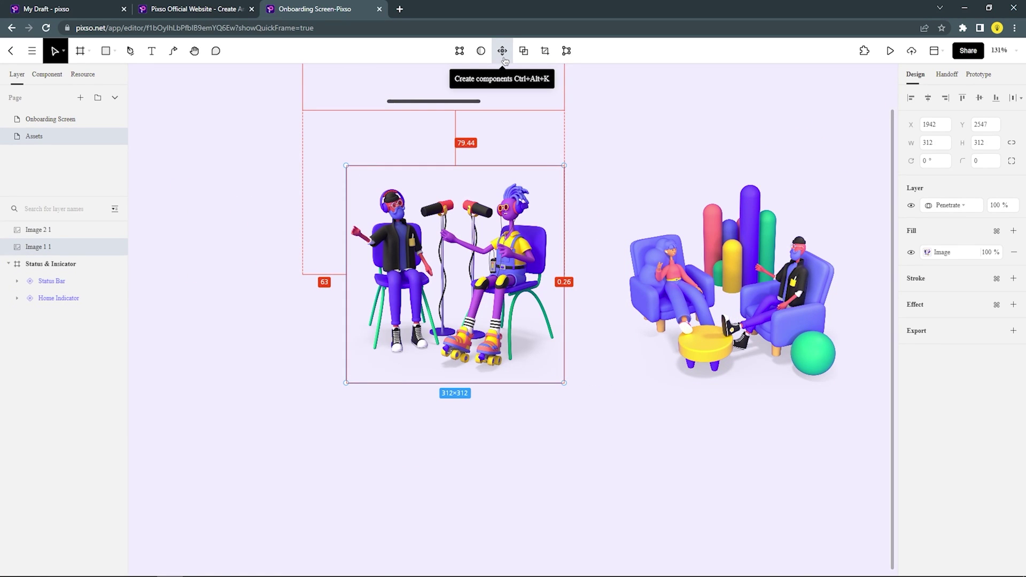
# Turn the left illustration into a variant set and move it further left
pyautogui.moveTo(453, 259); pyautogui.dragTo(431, 281)
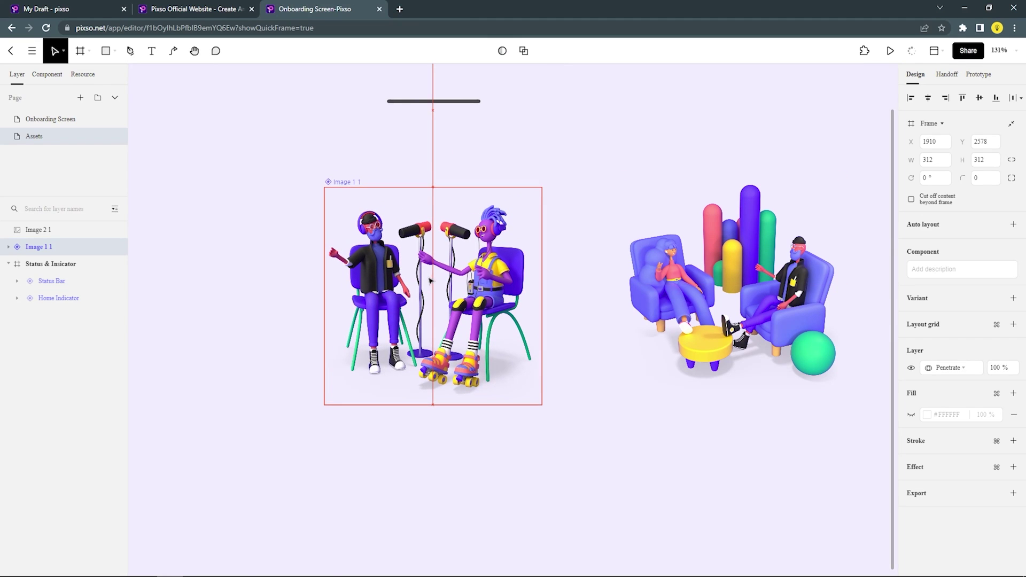
pyautogui.click(1013, 297)
pyautogui.moveTo(433, 296); pyautogui.dragTo(248, 299)
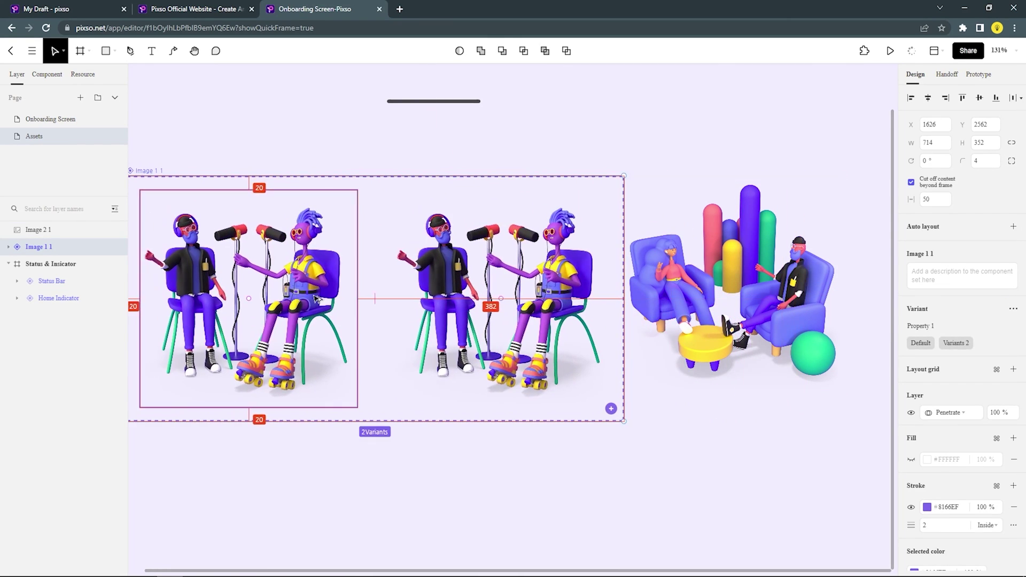
# Replace the second variant's picture with the armchair-and-bars illustration from Image 2
pyautogui.click(719, 296)
pyautogui.moveTo(718, 295); pyautogui.dragTo(738, 296)
pyautogui.press('Delete')
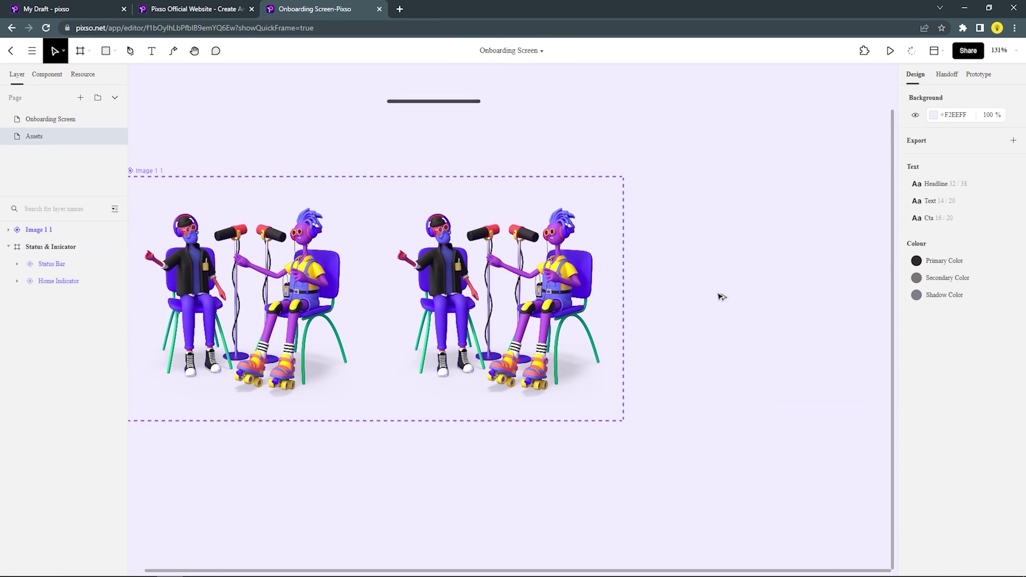
pyautogui.click(495, 304)
pyautogui.hotkey('ctrl', 'v')
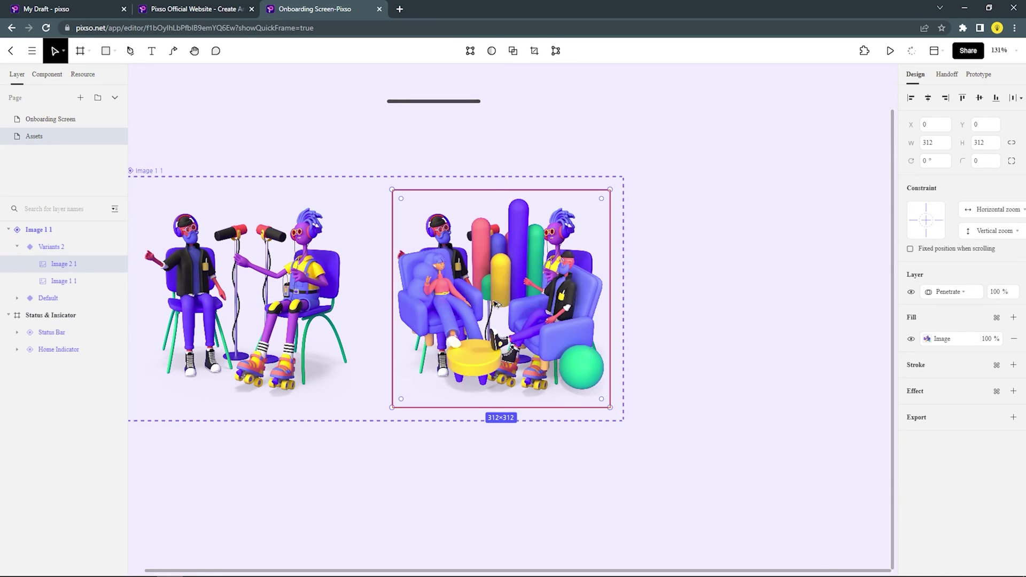
pyautogui.click(67, 282)
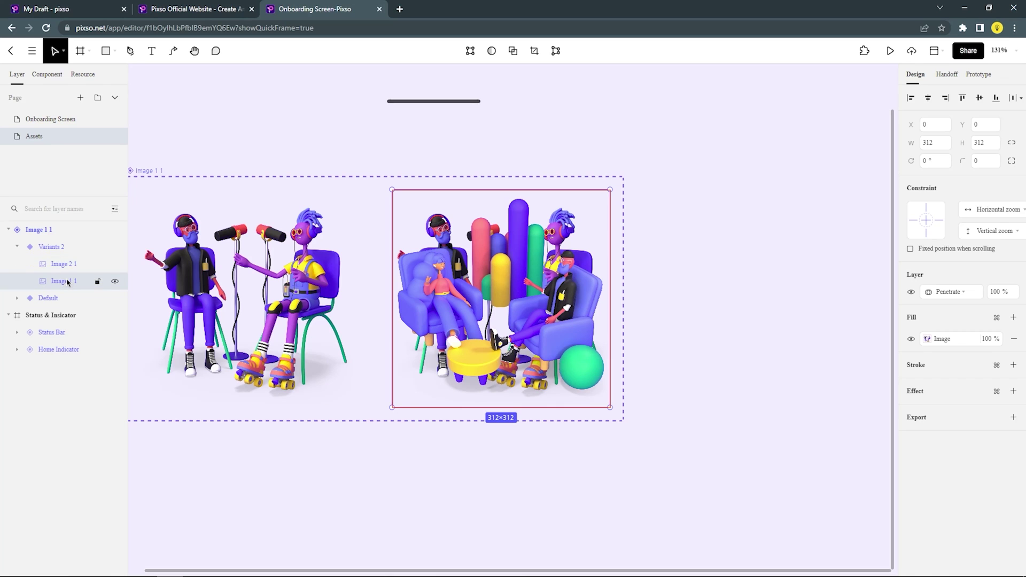
pyautogui.press('Delete')
pyautogui.click(550, 298)
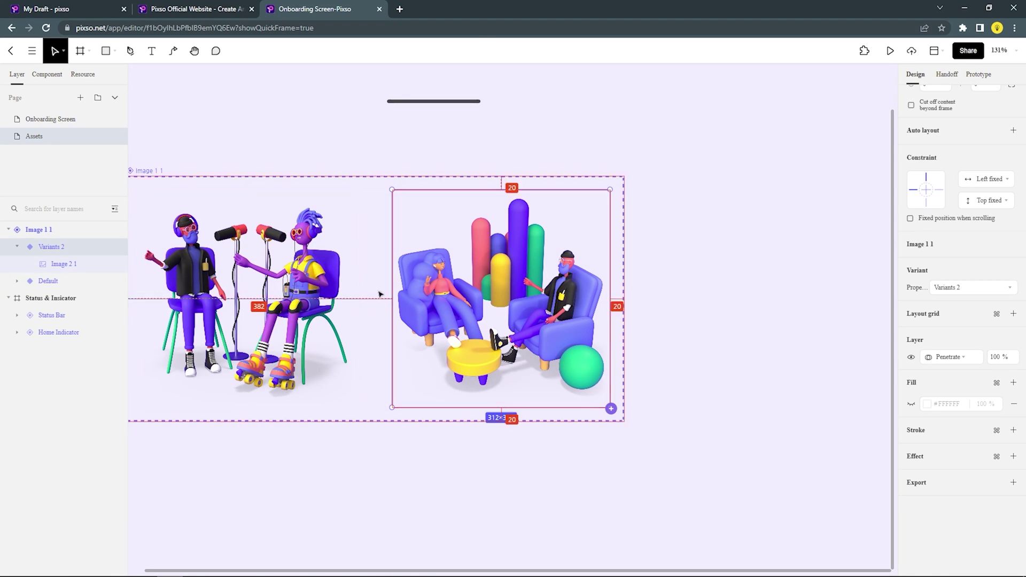
# Zoom out and review the finished Image 1 1 component set
pyautogui.click(691, 270)
pyautogui.scroll(-2, 691, 271)
pyautogui.scroll(2, 305, 208)
pyautogui.hscroll(-3, 321, 214)
pyautogui.click(383, 213)
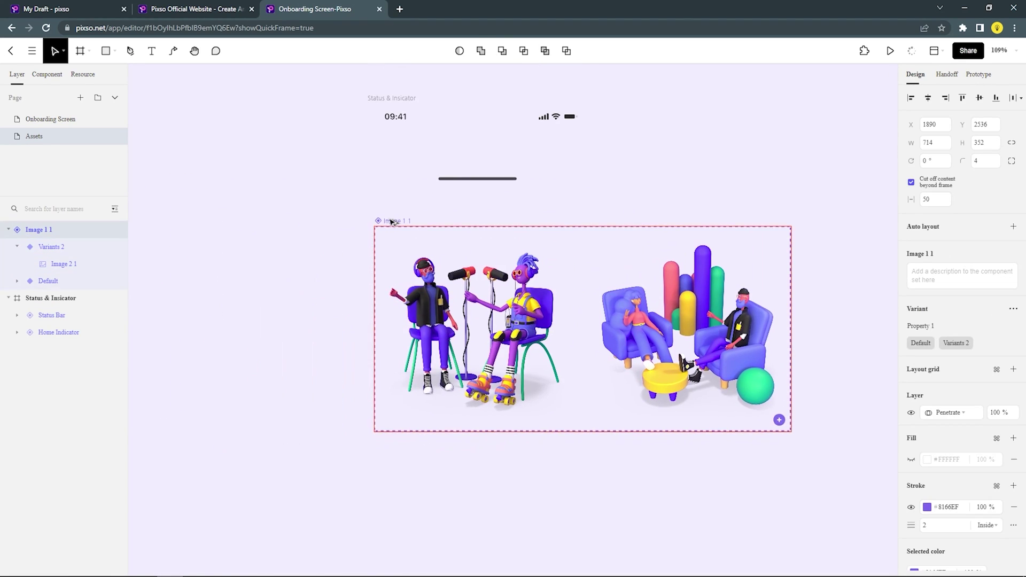
pyautogui.scroll(-2, 485, 194)
pyautogui.click(485, 182)
pyautogui.scroll(1, 503, 192)
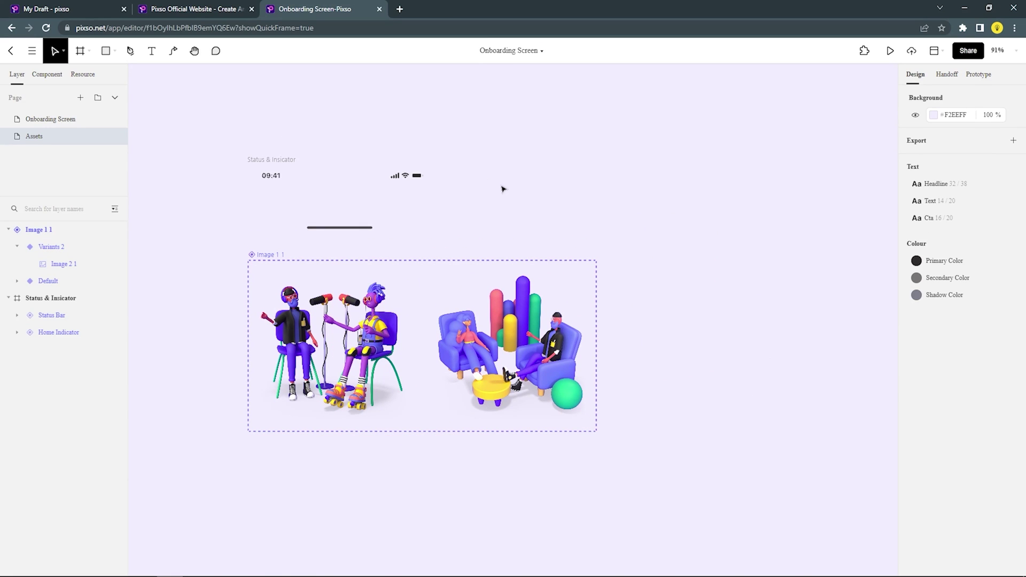
pyautogui.scroll(3, 484, 206)
# Add 'Get Startet' text with the Cta style and #FDFDFF white fill
pyautogui.press('t')
pyautogui.click(598, 216)
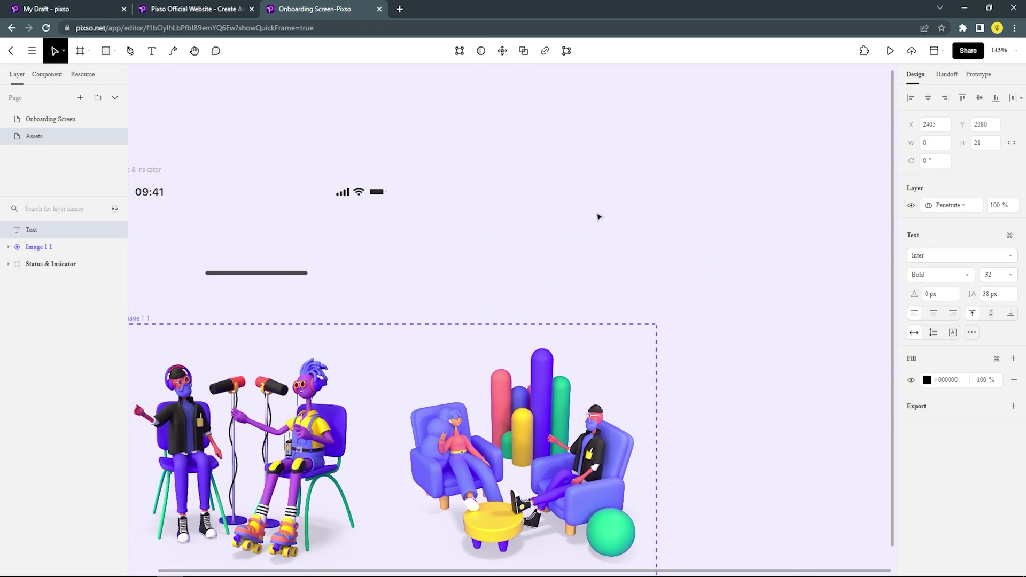
pyautogui.write('Get Startet')
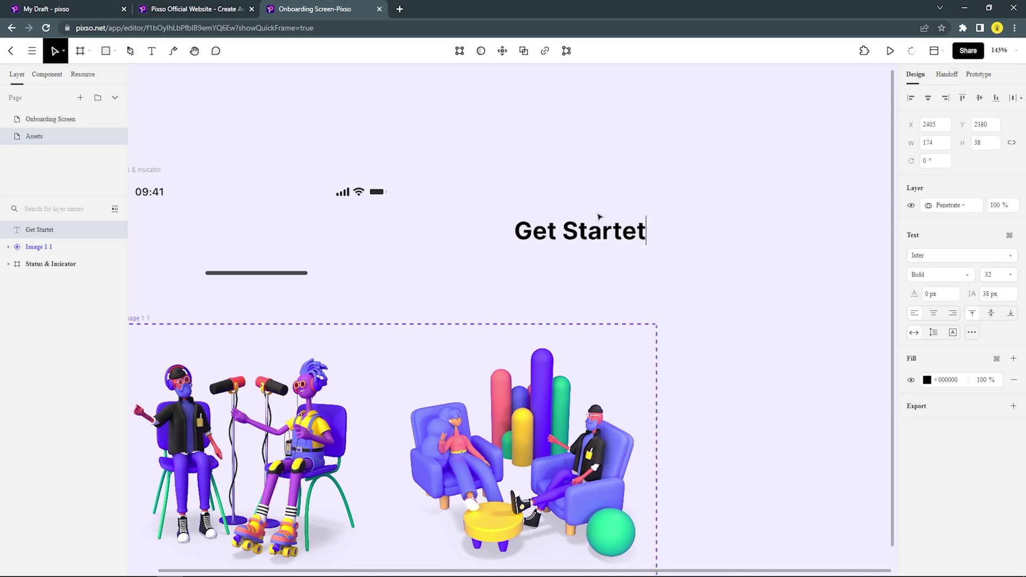
pyautogui.press('Escape')
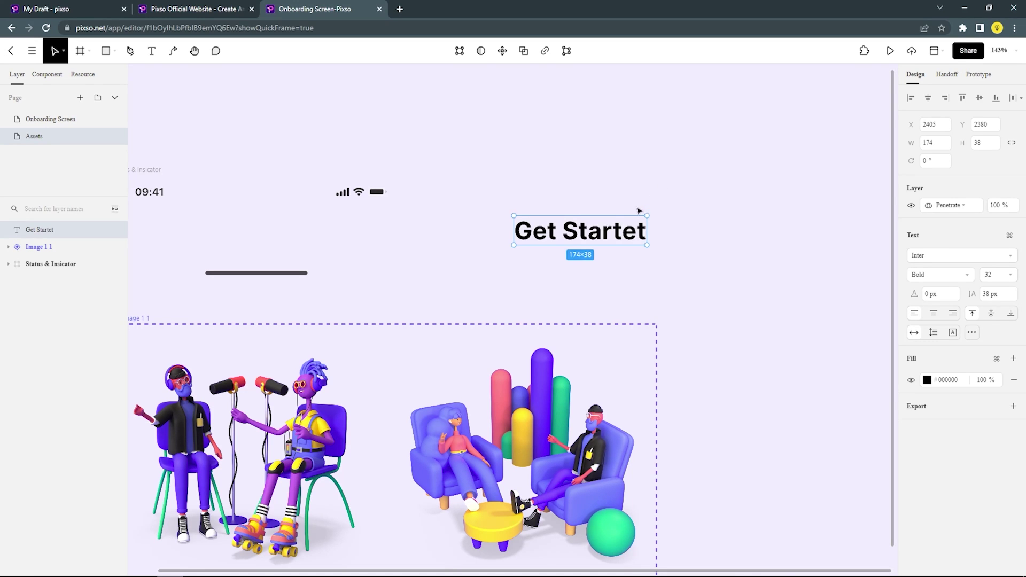
pyautogui.click(1009, 236)
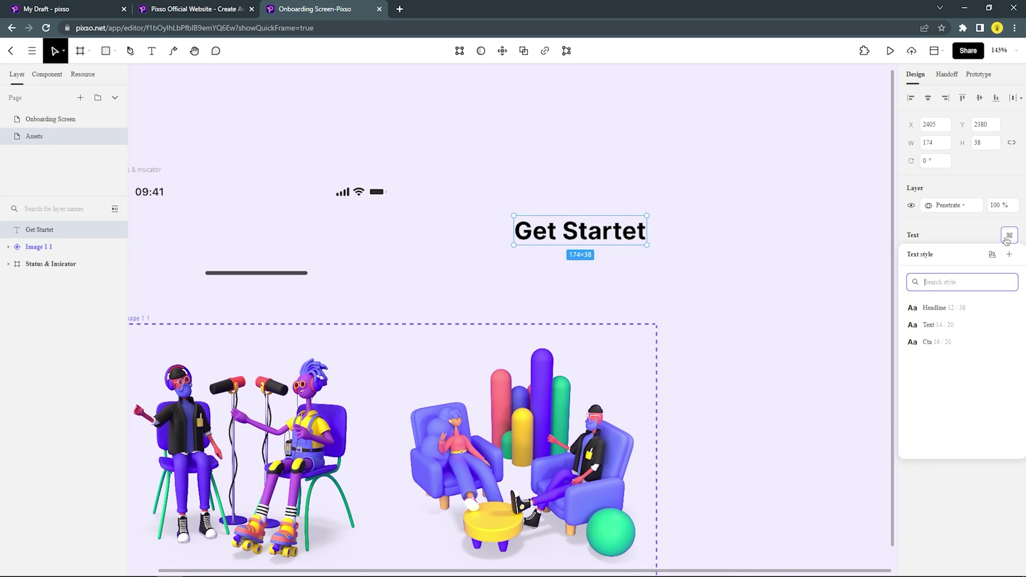
pyautogui.click(937, 343)
pyautogui.click(700, 273)
pyautogui.click(562, 225)
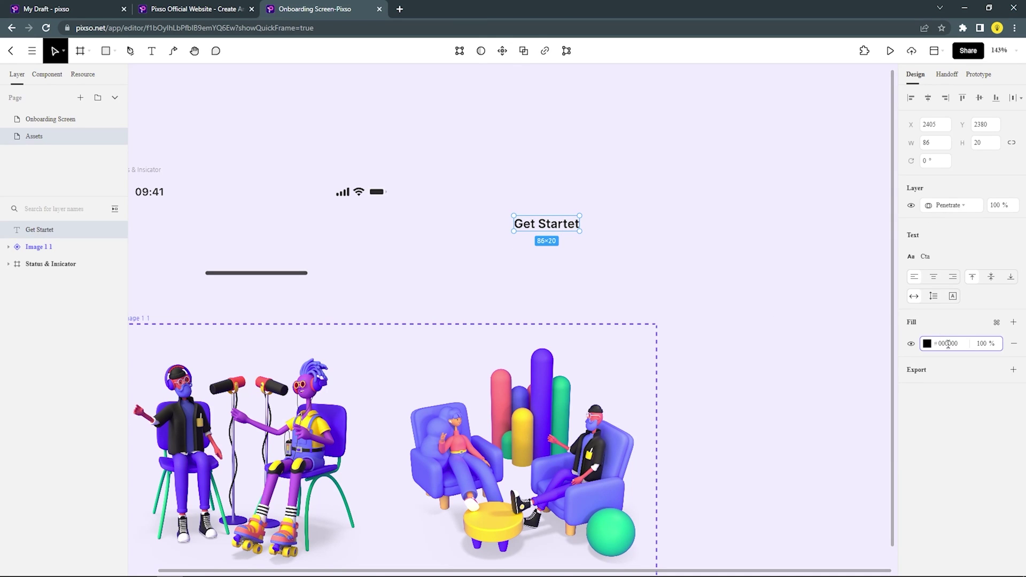
pyautogui.write('fdfdff')
pyautogui.click(830, 350)
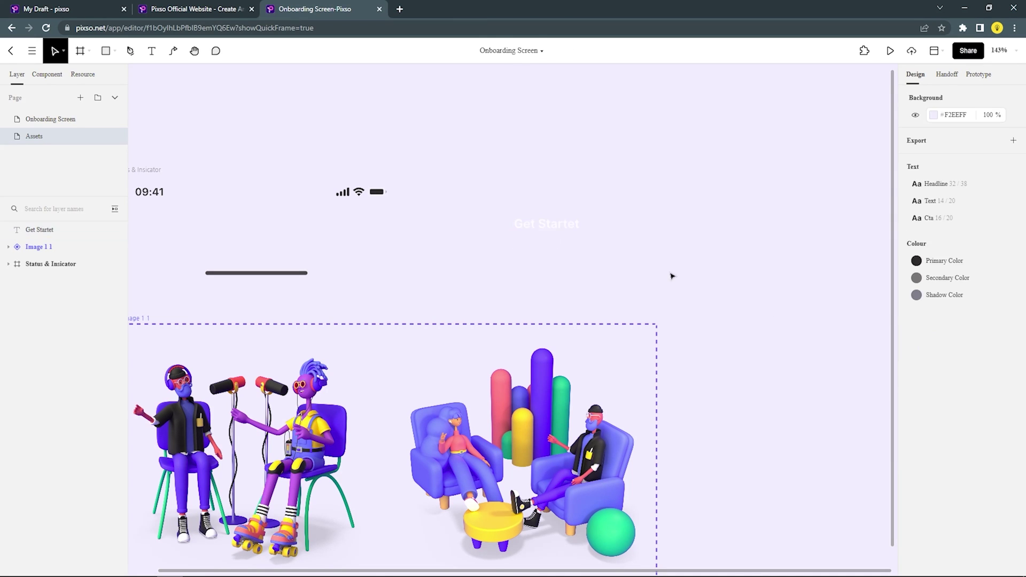
# Wrap the text in an auto-layout frame filled with Primary Color
pyautogui.click(569, 231)
pyautogui.rightClick(569, 231)
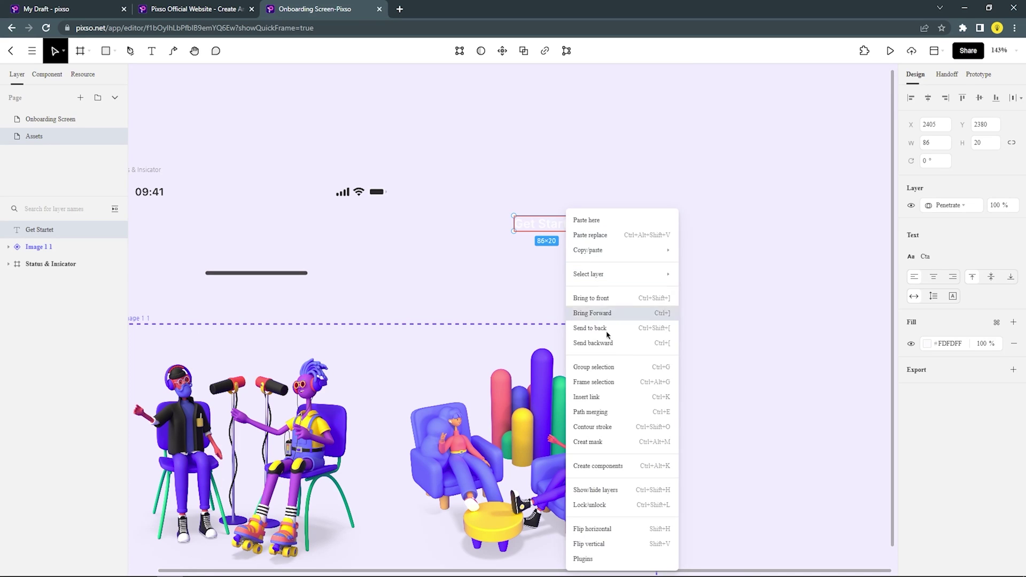
pyautogui.click(609, 382)
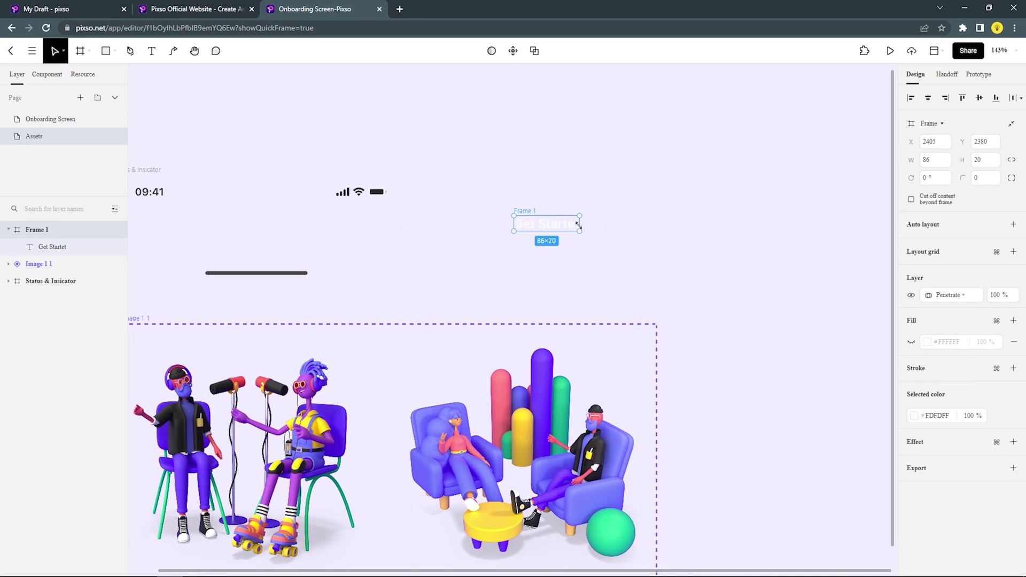
pyautogui.click(1013, 224)
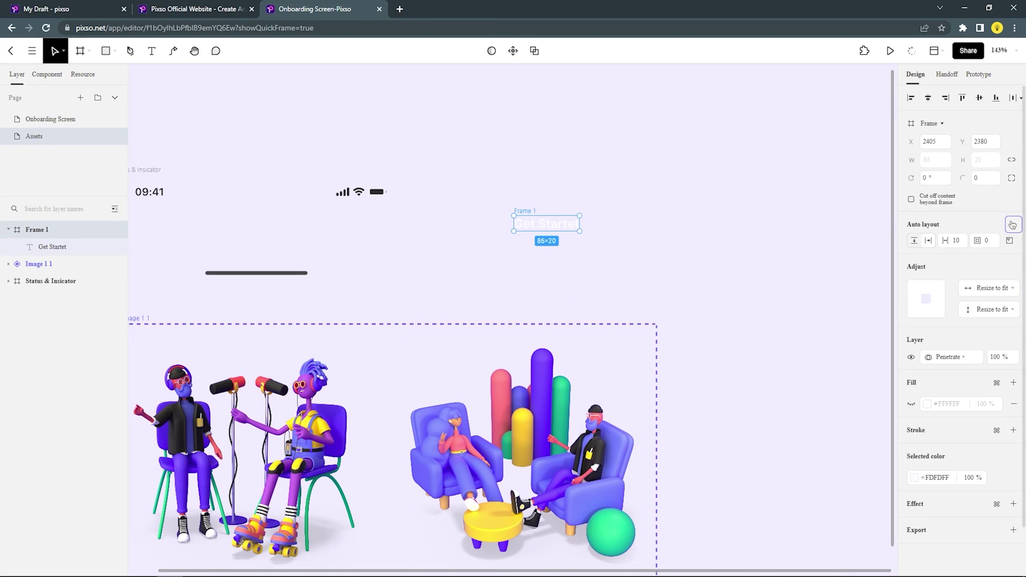
pyautogui.click(1009, 243)
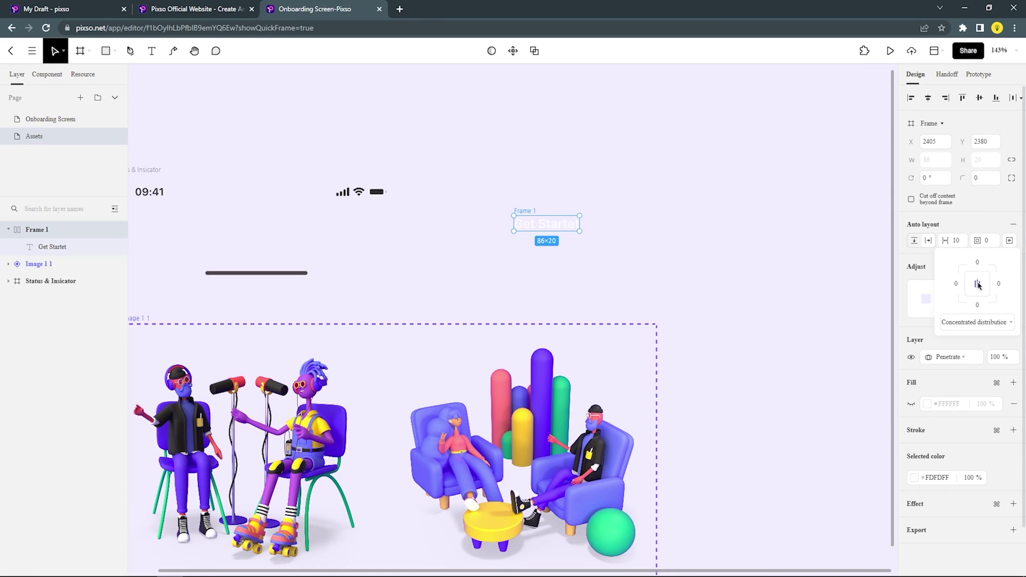
pyautogui.click(913, 405)
pyautogui.click(997, 383)
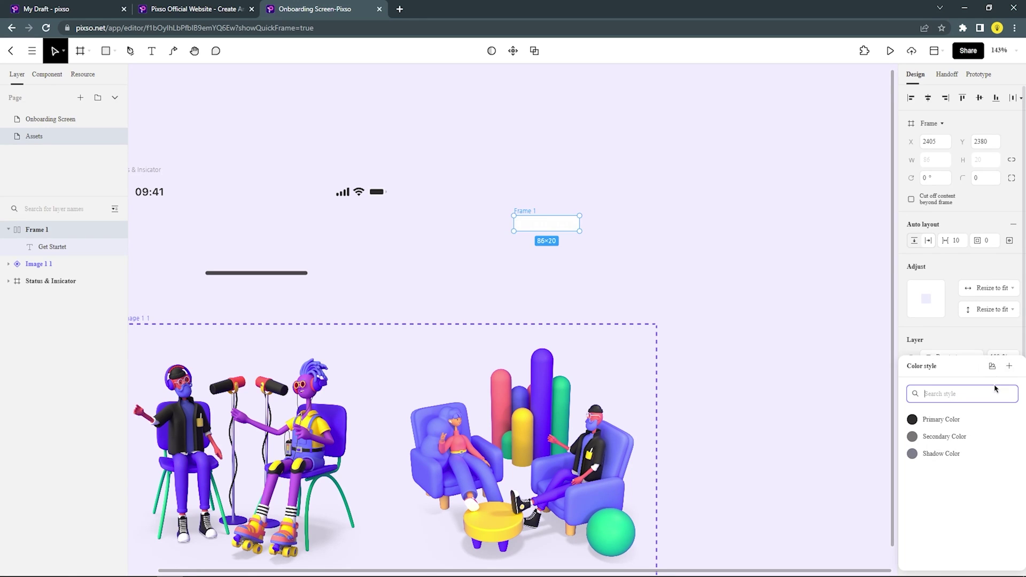
pyautogui.click(948, 420)
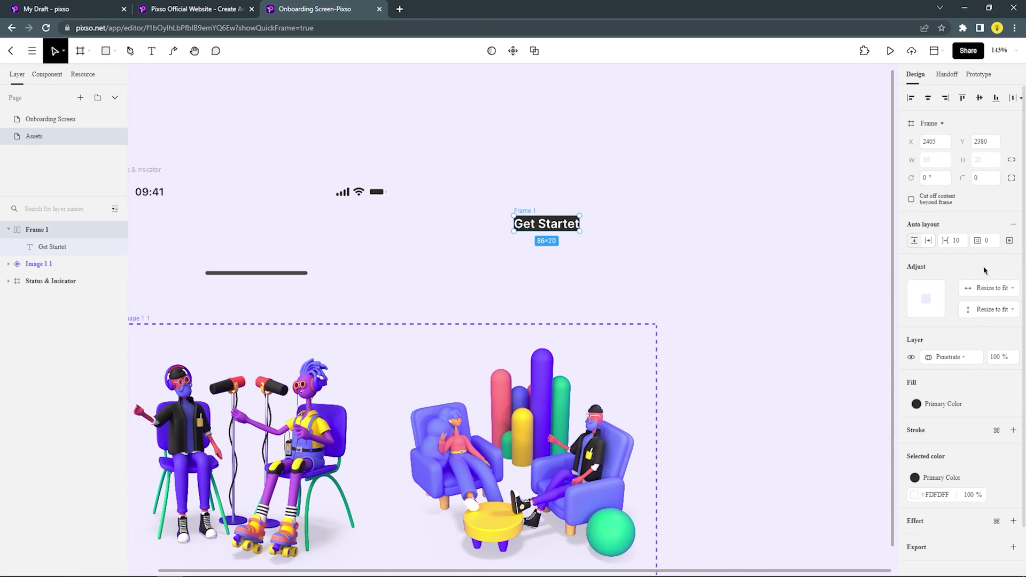
# Set the button padding to 18 and widen it to about 228 px
pyautogui.moveTo(981, 240); pyautogui.dragTo(999, 239)
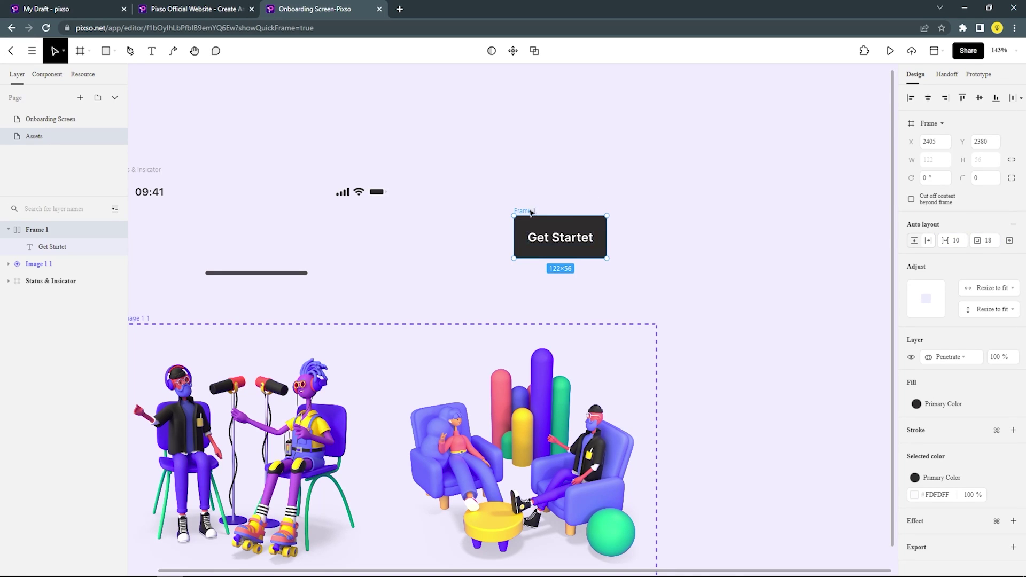
pyautogui.moveTo(522, 212); pyautogui.dragTo(512, 178)
pyautogui.moveTo(597, 196); pyautogui.dragTo(677, 192)
pyautogui.click(557, 164)
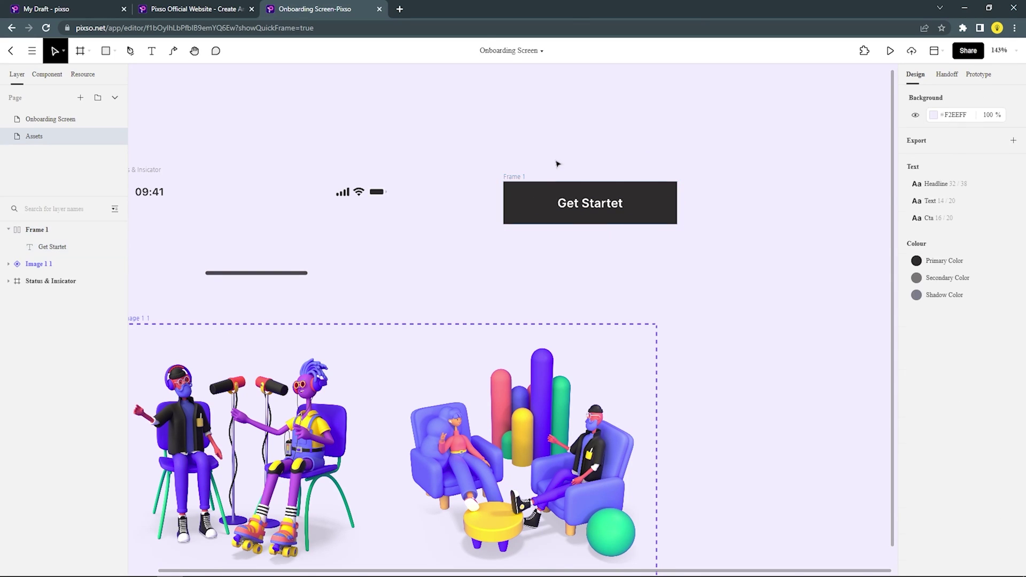
# Give the button a 14 corner radius with 100% corner smoothing
pyautogui.click(521, 174)
pyautogui.click(986, 178)
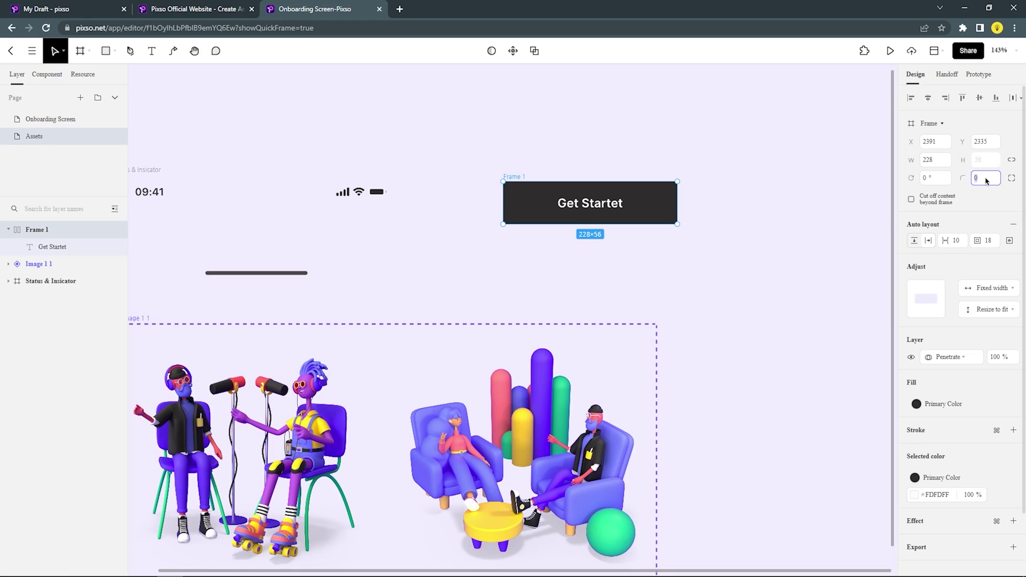
pyautogui.write('14')
pyautogui.click(1011, 177)
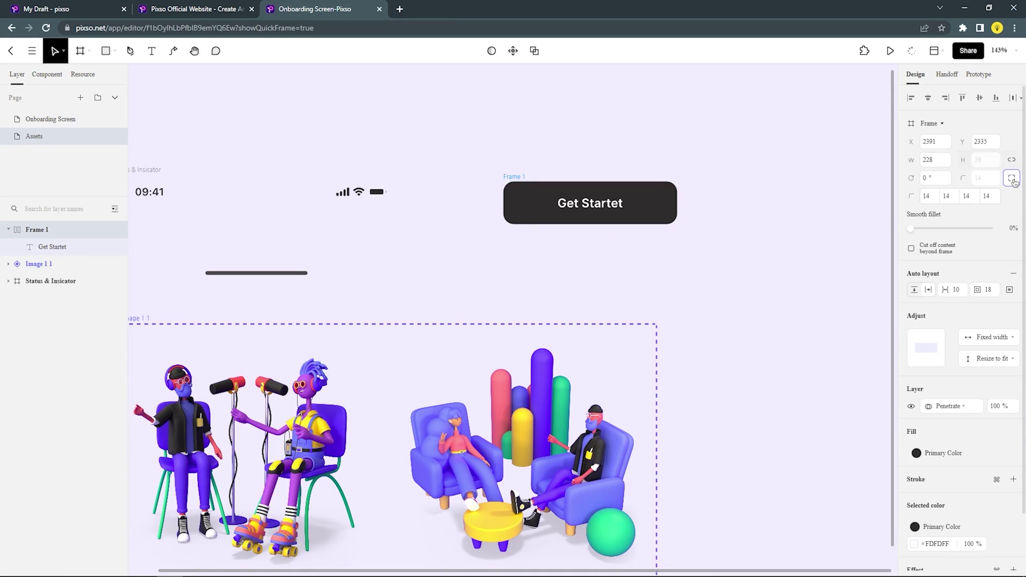
pyautogui.moveTo(928, 228); pyautogui.dragTo(999, 233)
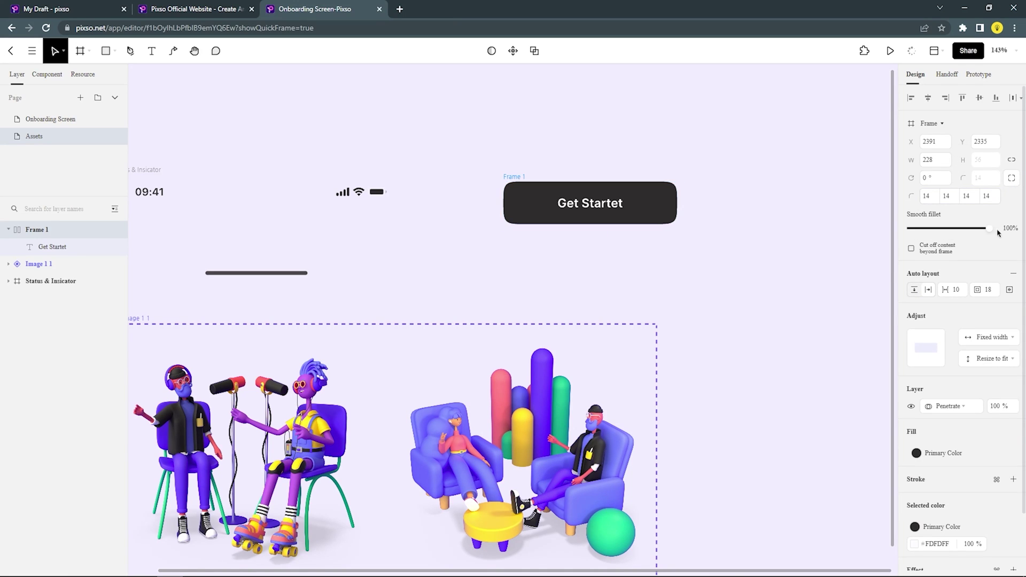
pyautogui.click(762, 247)
pyautogui.click(549, 177)
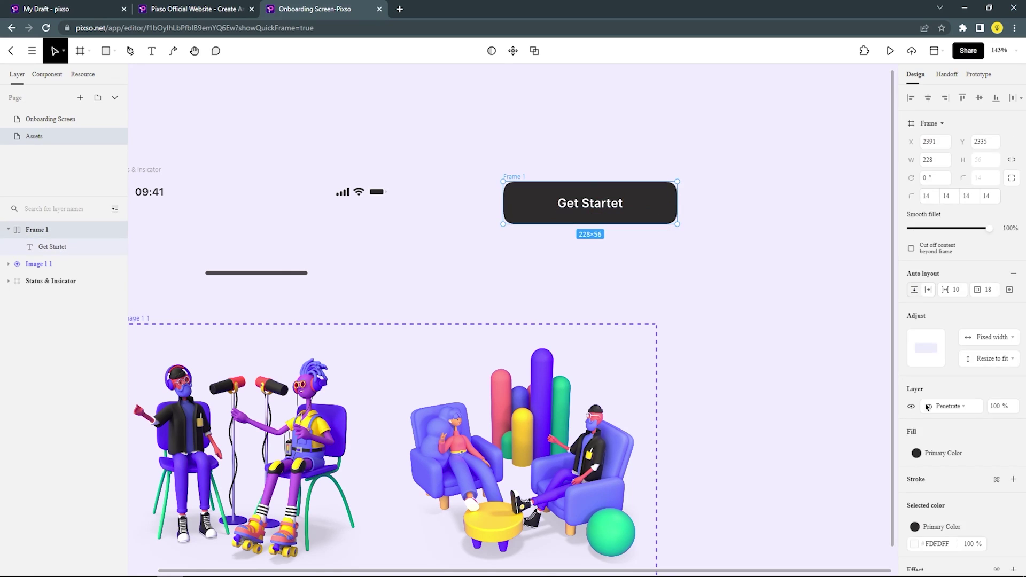
pyautogui.scroll(-5, 945, 460)
# Add an outside shadow to the button: Y 4, blur 25, colour 2F2C2C at 15%
pyautogui.click(916, 458)
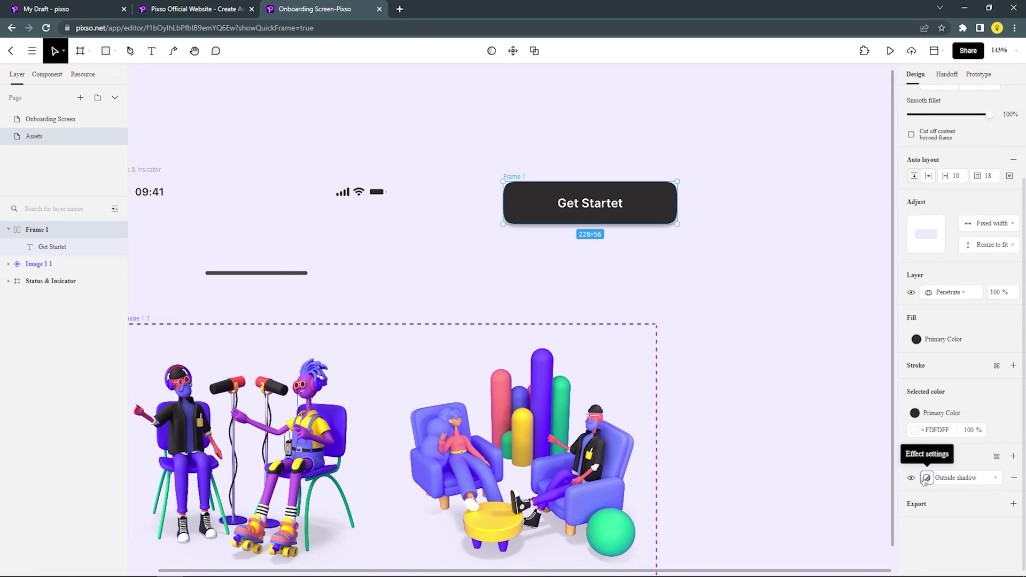
pyautogui.click(925, 479)
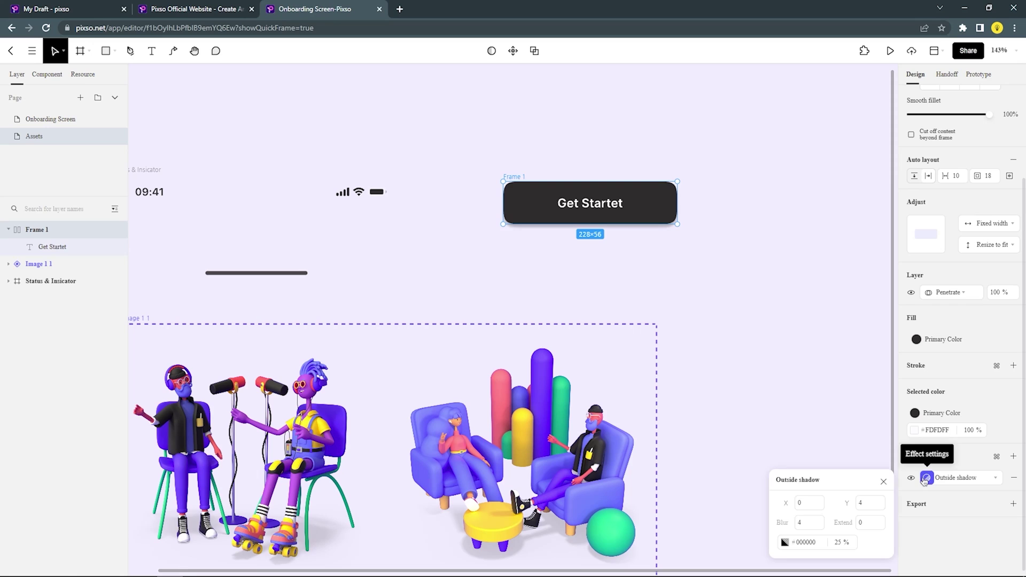
pyautogui.click(786, 543)
pyautogui.click(682, 519)
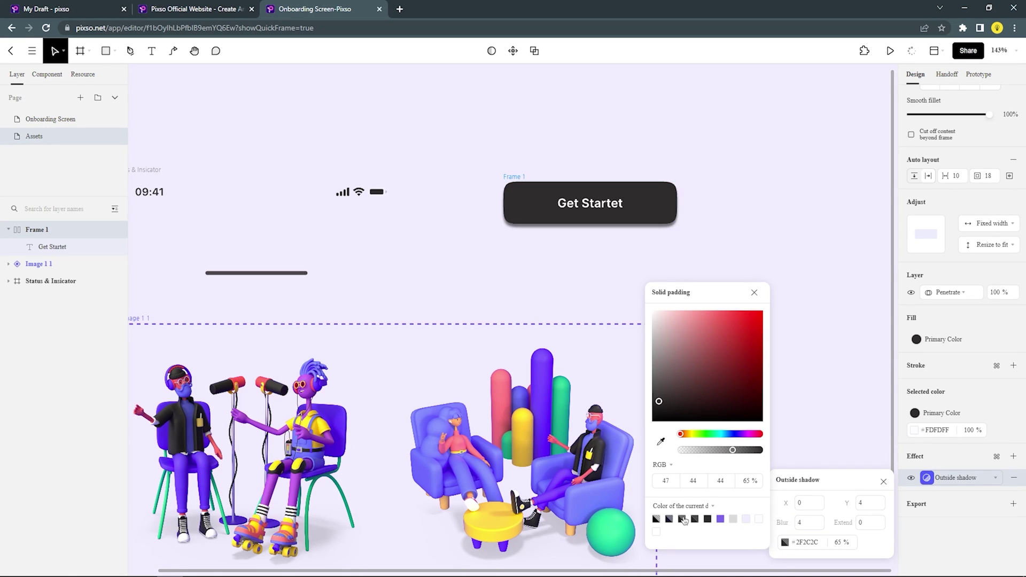
pyautogui.click(797, 522)
pyautogui.write('10')
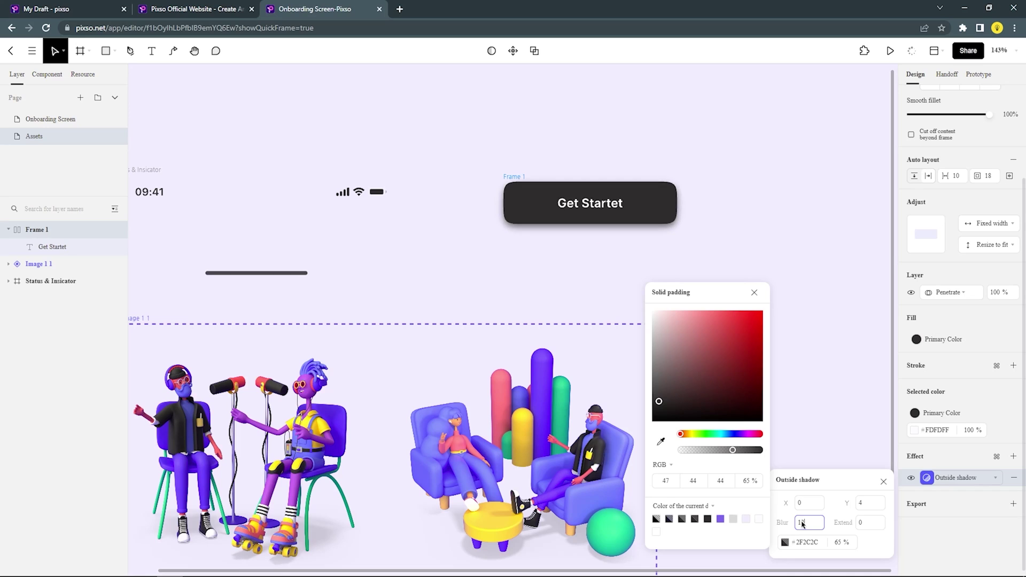
pyautogui.press('BackSpace')
pyautogui.write('21')
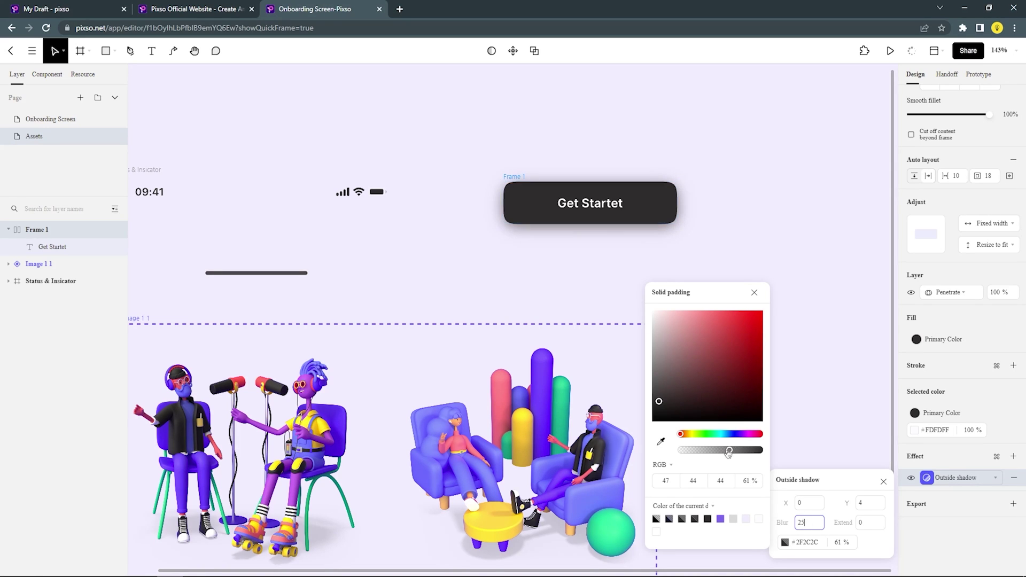
pyautogui.moveTo(727, 451); pyautogui.dragTo(704, 451)
pyautogui.press('Return')
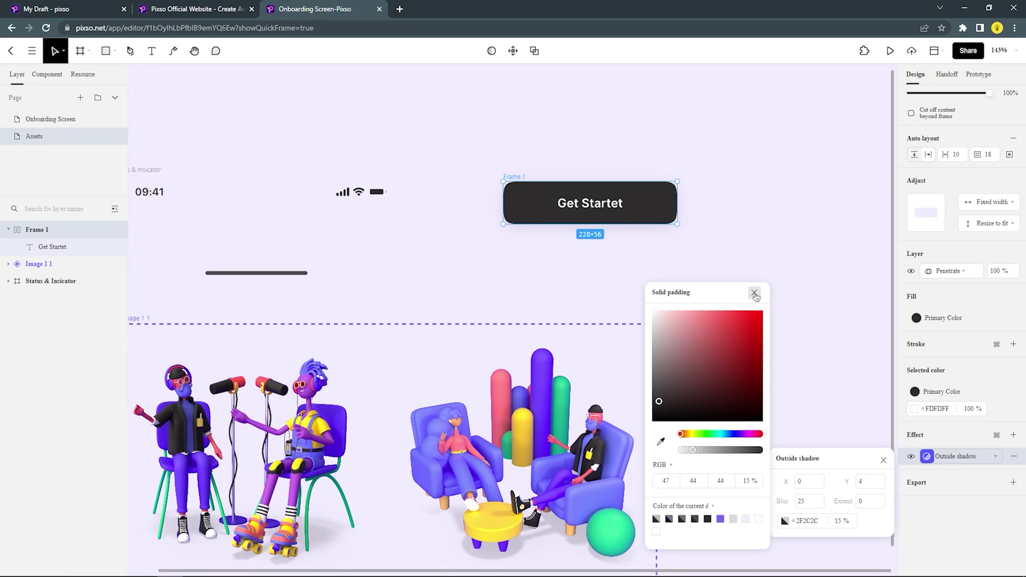
pyautogui.click(754, 294)
# Make the Get Startet button frame a component and name it CTA
pyautogui.click(741, 287)
pyautogui.click(541, 195)
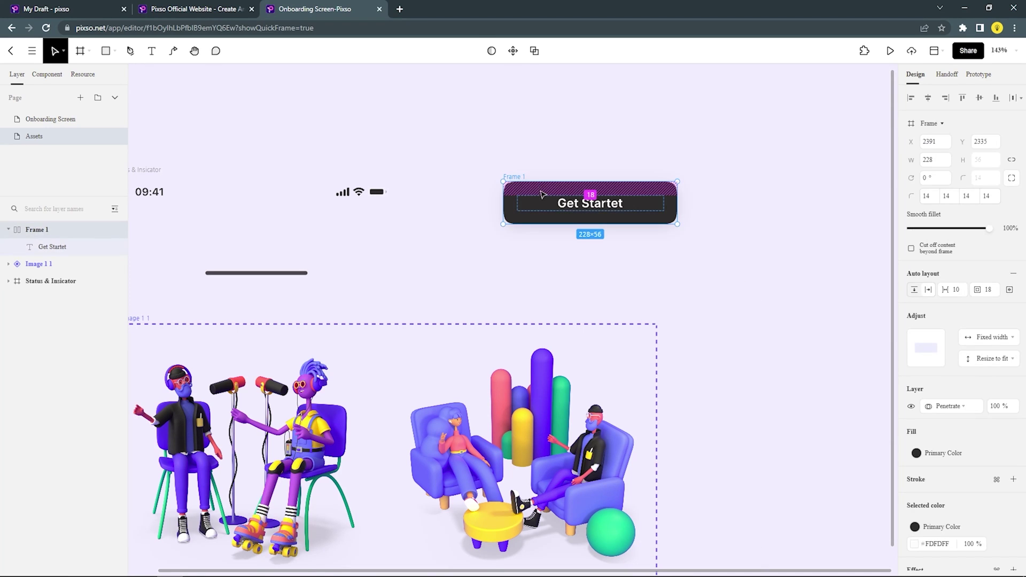
pyautogui.click(513, 51)
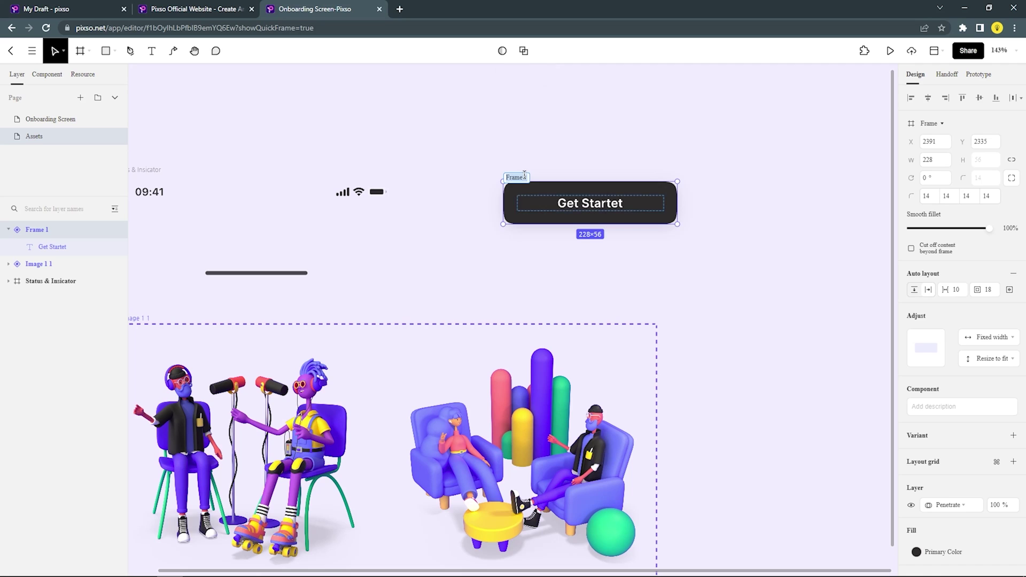
pyautogui.write('CTA')
pyautogui.click(576, 156)
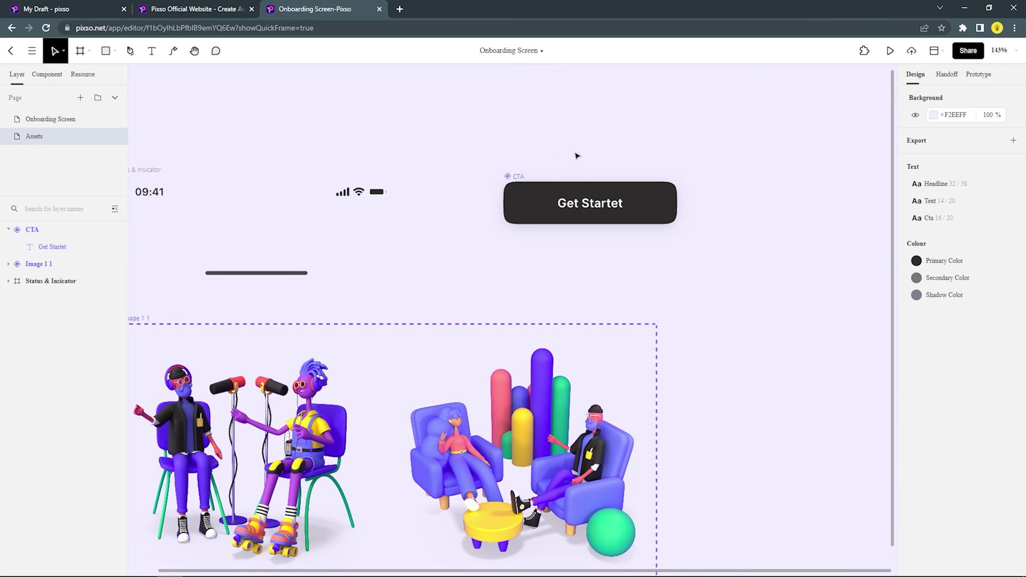
pyautogui.scroll(-3, 488, 202)
pyautogui.scroll(2, 549, 374)
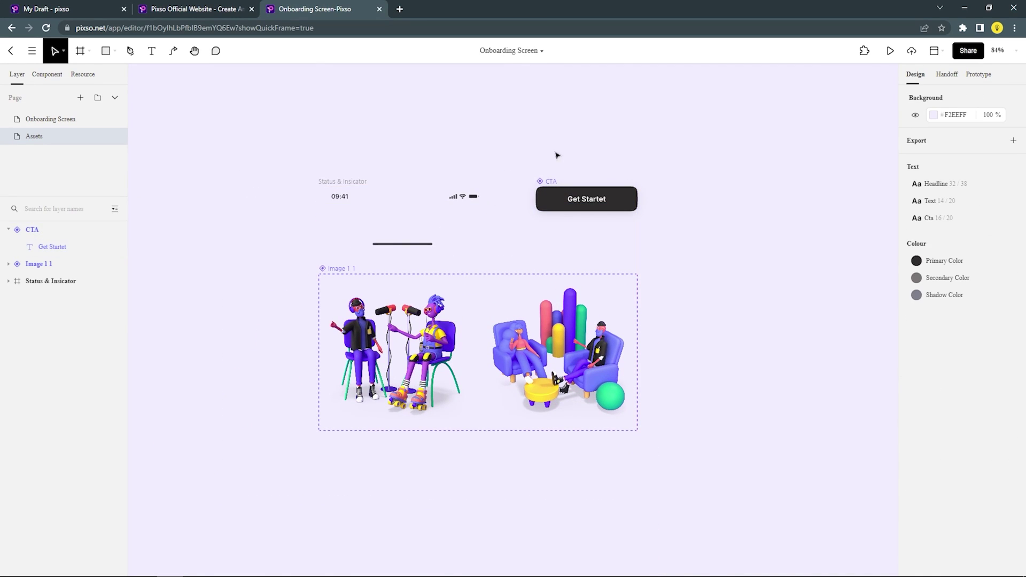
pyautogui.scroll(2, 497, 260)
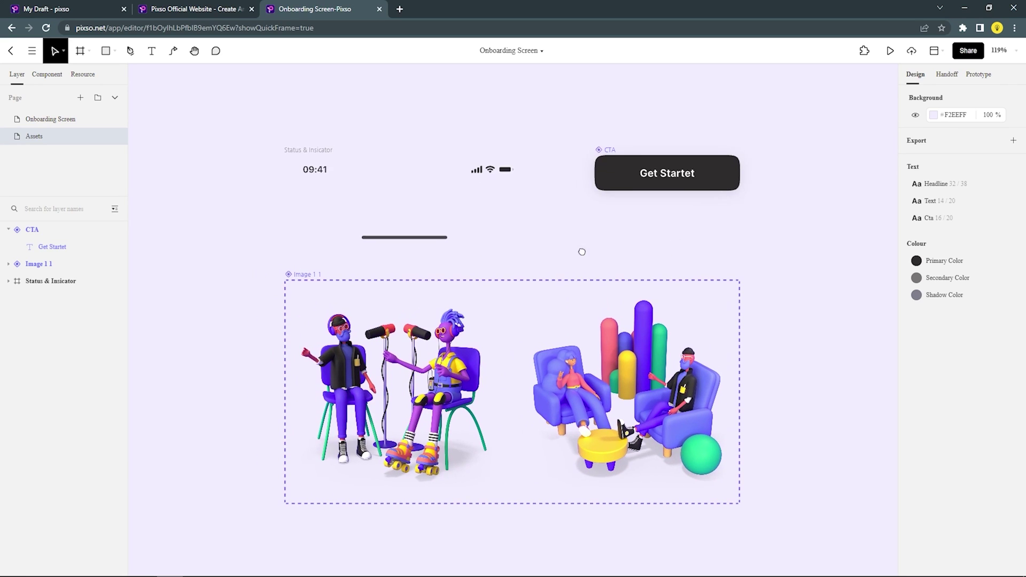
pyautogui.hotkey('alt', 'l')
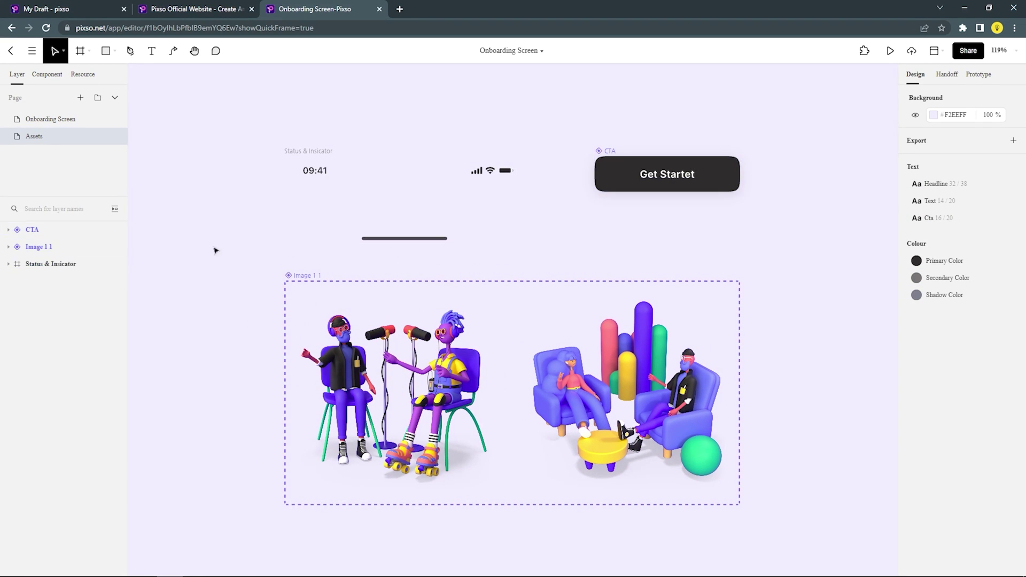
# On the Onboarding Screen page, drop Home Indicator and Status Bar instances into the frame
pyautogui.click(120, 120)
pyautogui.click(409, 104)
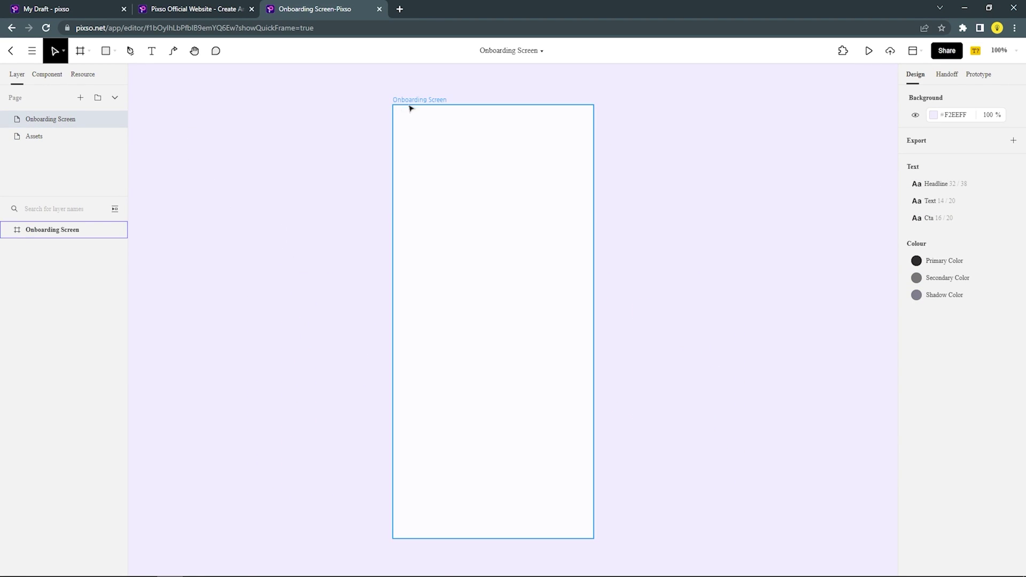
pyautogui.click(53, 76)
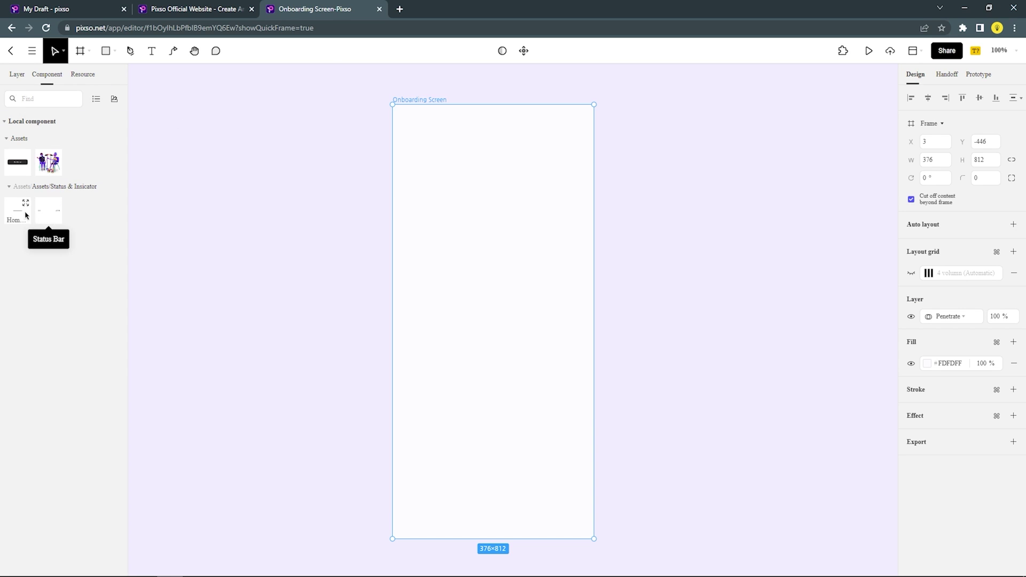
pyautogui.moveTo(28, 212); pyautogui.dragTo(423, 417)
pyautogui.moveTo(59, 213); pyautogui.dragTo(402, 280)
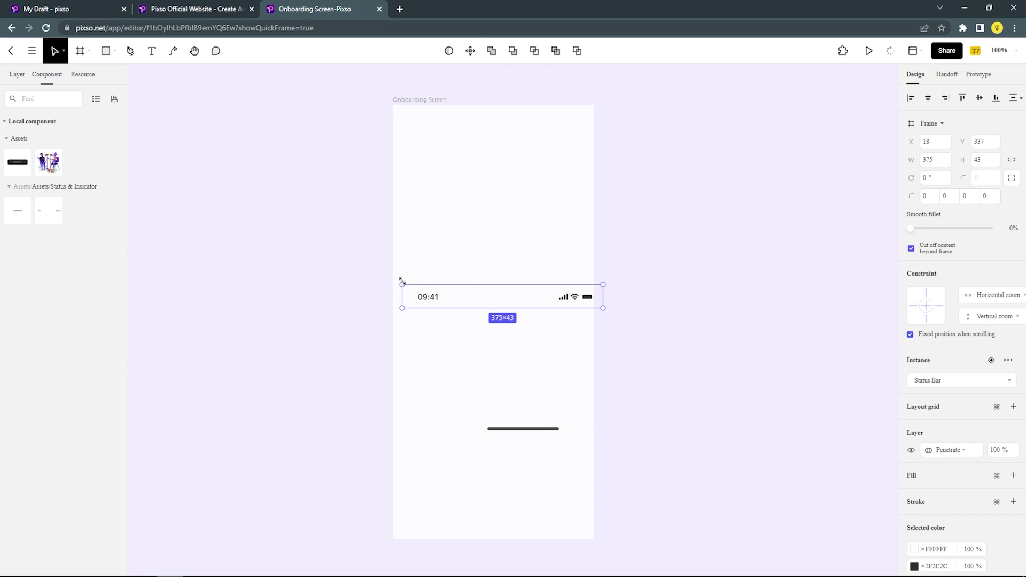
# Pin the Status Bar to the frame top and centre the Home Indicator at the bottom
pyautogui.click(928, 97)
pyautogui.click(522, 428)
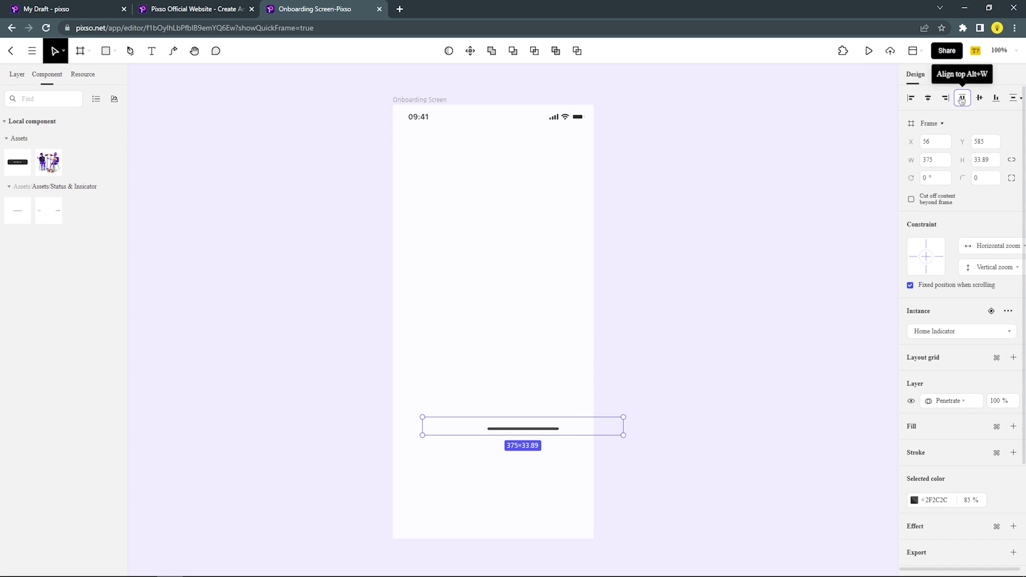
pyautogui.click(928, 97)
pyautogui.click(996, 98)
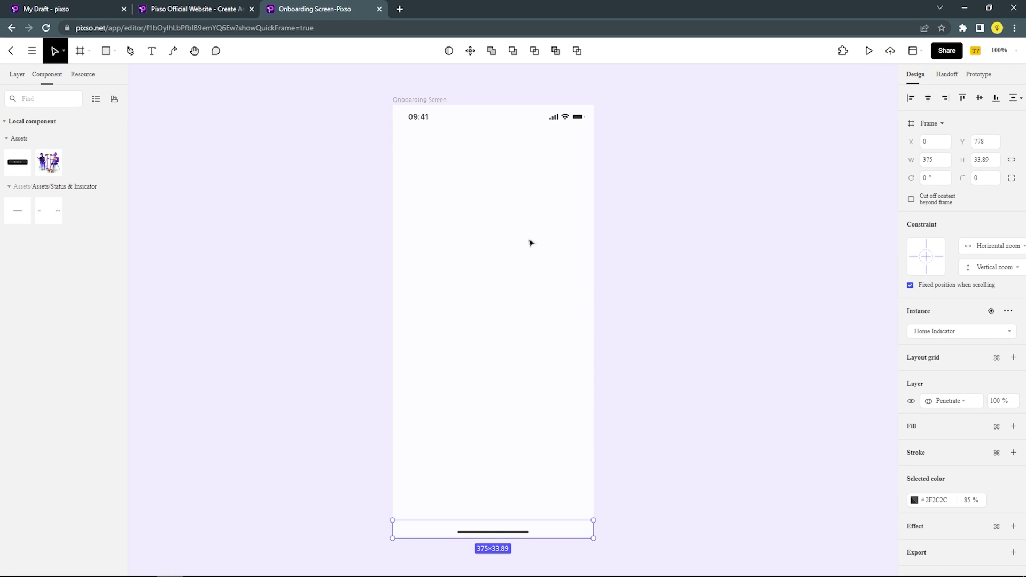
pyautogui.click(530, 244)
# Check the Status Bar and Home Indicator instances in the layers list
pyautogui.click(12, 78)
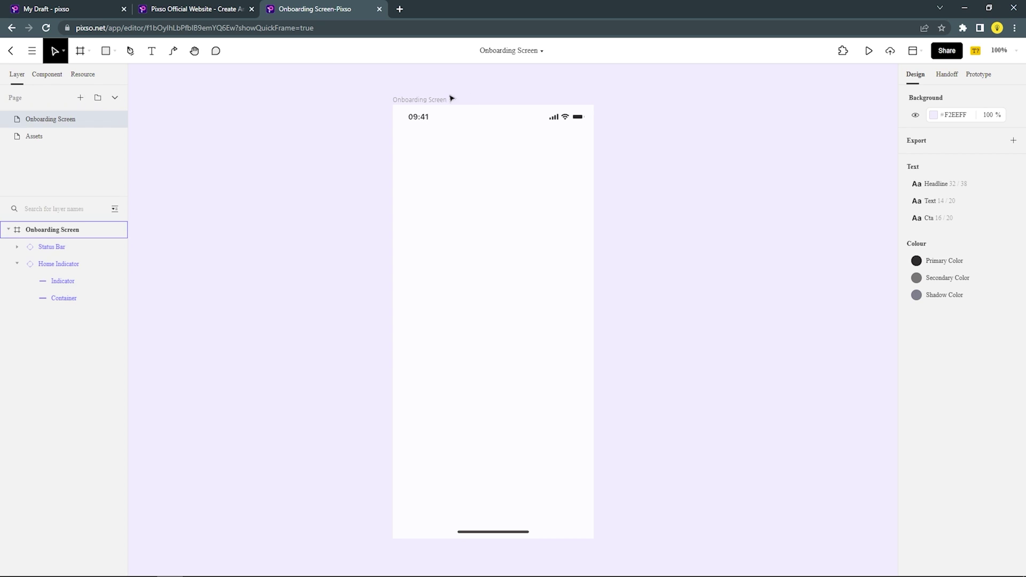
pyautogui.click(442, 100)
pyautogui.click(438, 120)
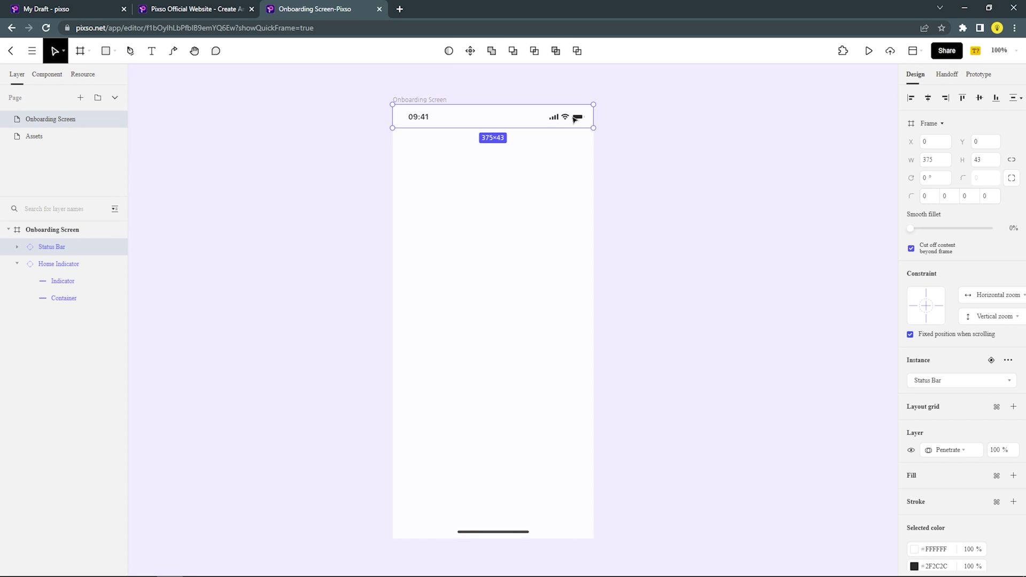
pyautogui.click(547, 527)
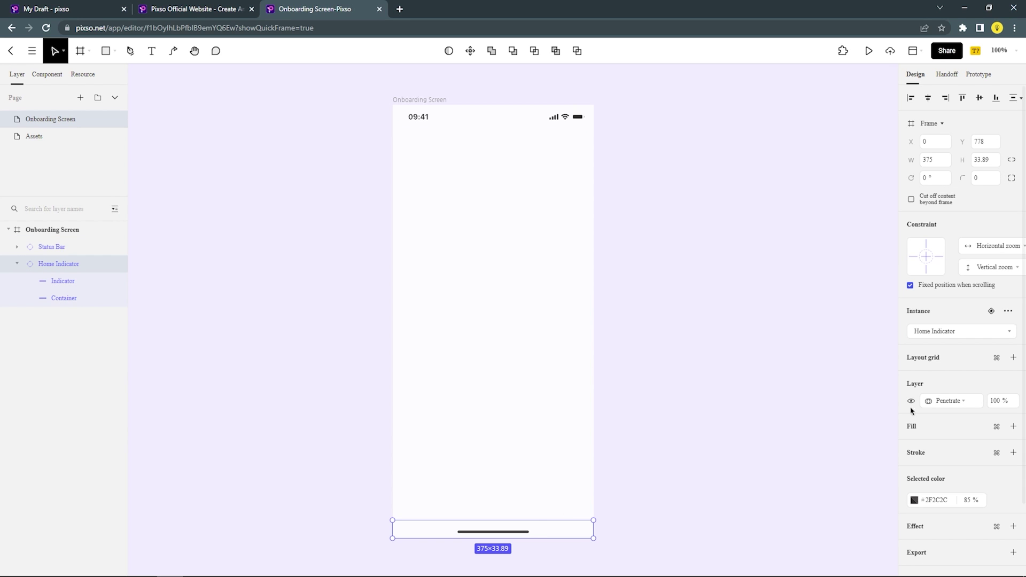
pyautogui.click(575, 209)
pyautogui.click(445, 101)
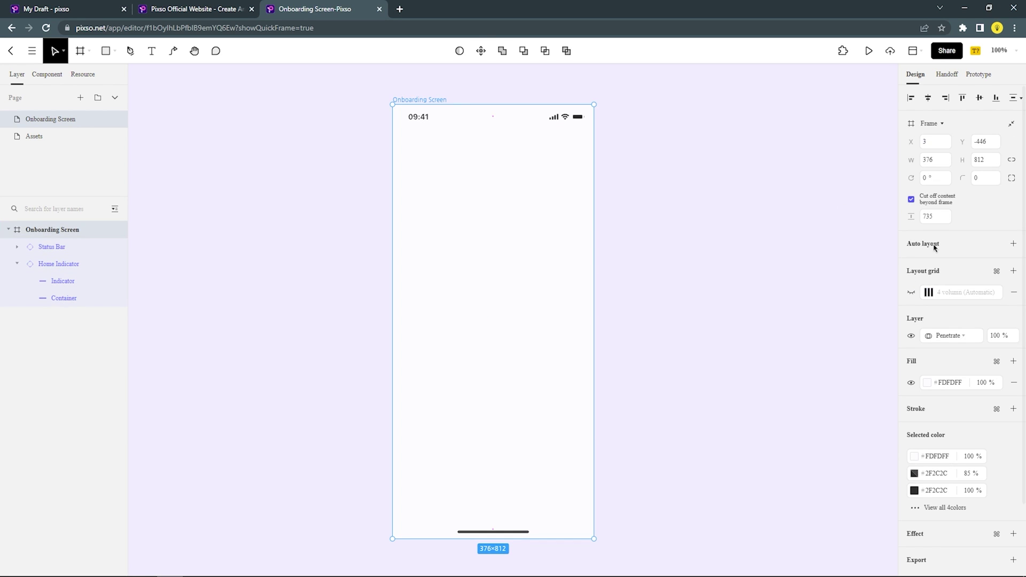
# Show the column layout grid and add the headline 'Listen to your favourite podcast.'
pyautogui.click(912, 293)
pyautogui.press('t')
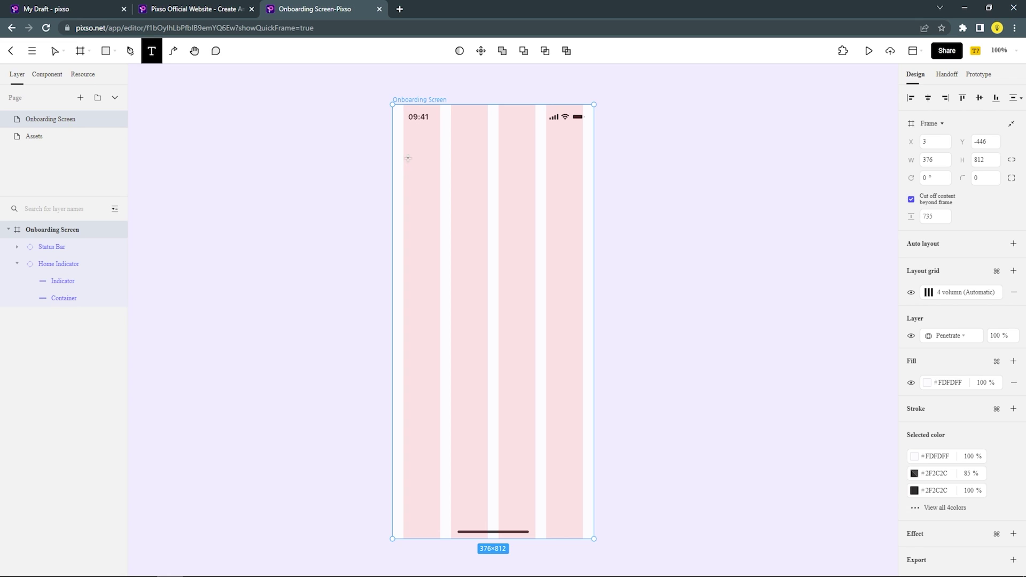
pyautogui.click(408, 158)
pyautogui.write('Listen to your')
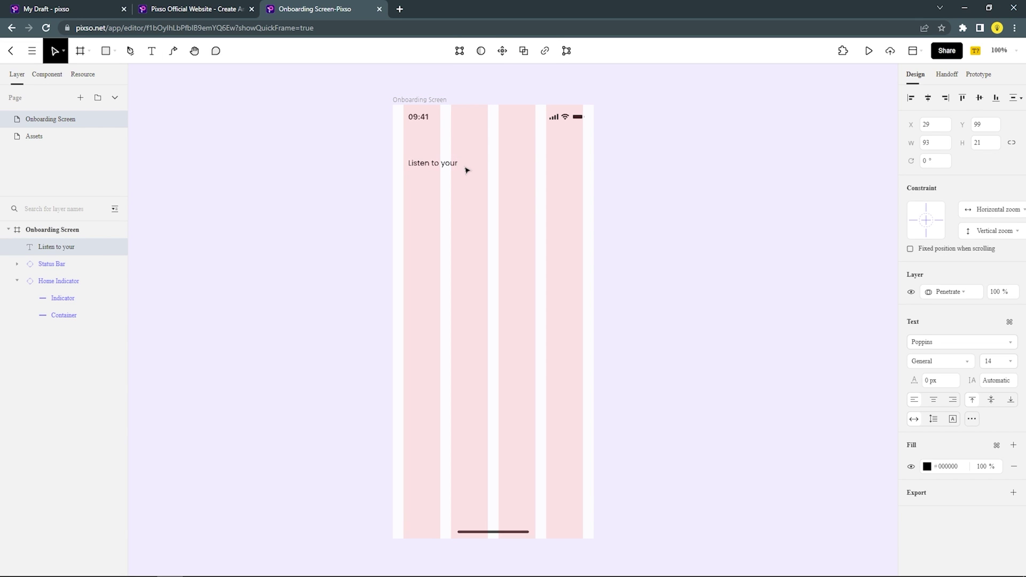
pyautogui.write(' favourite podcast.')
pyautogui.press('Escape')
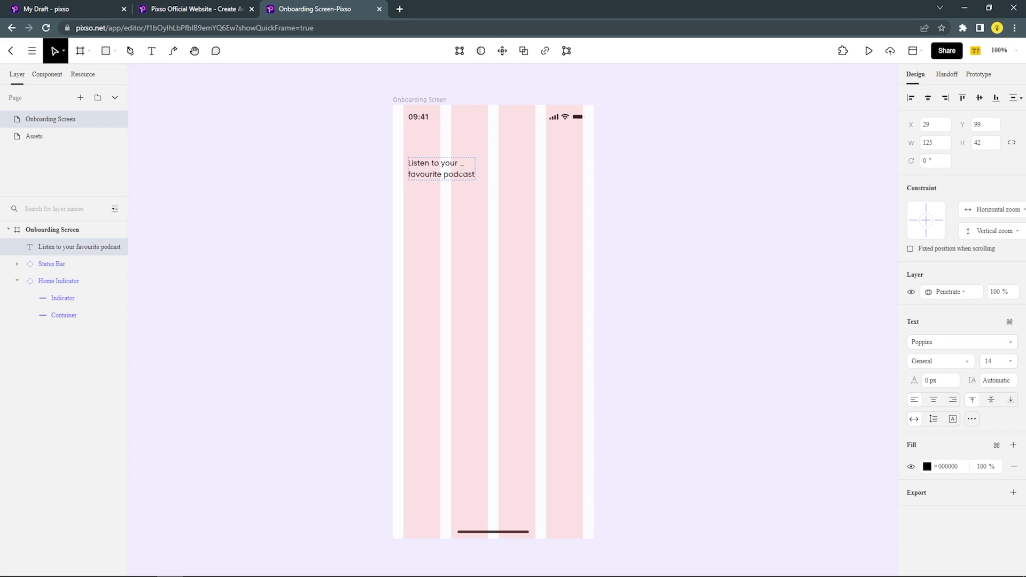
# Add the 'Discover all the latest…' subline below and align it to the left margin
pyautogui.press('t')
pyautogui.click(409, 197)
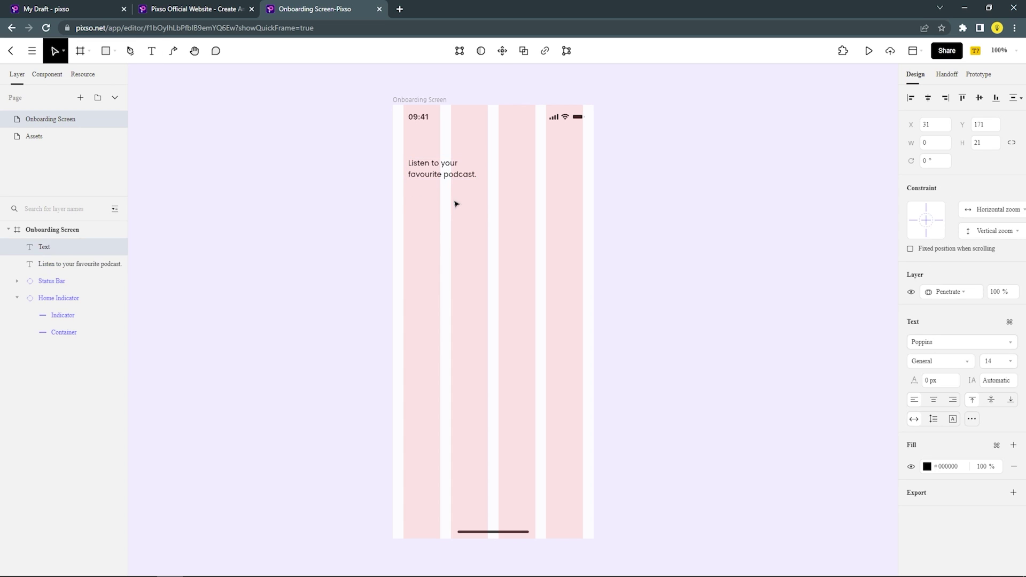
pyautogui.write('Discover all the latest and greatest podcast')
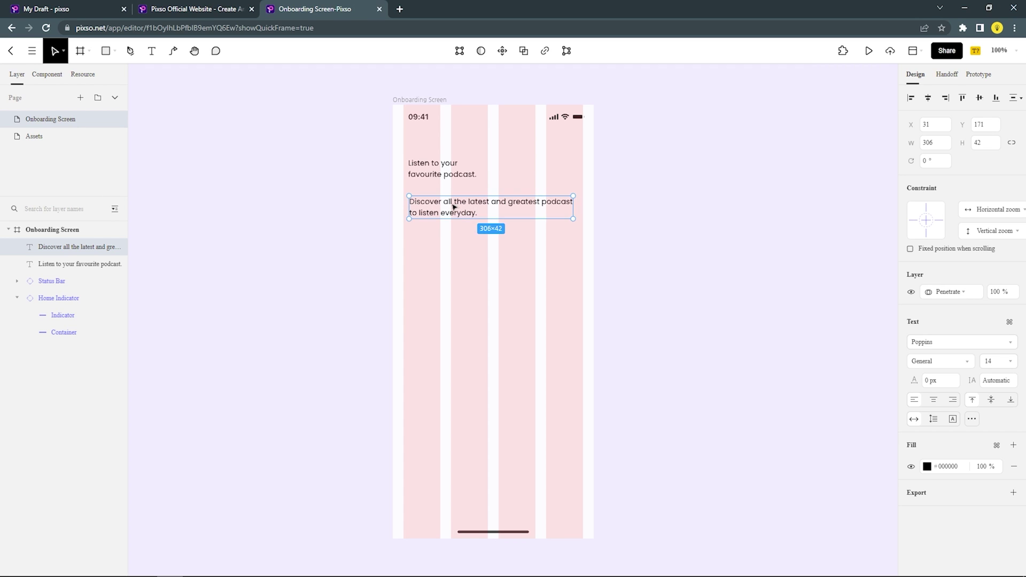
pyautogui.moveTo(455, 204); pyautogui.dragTo(437, 175)
pyautogui.click(441, 179)
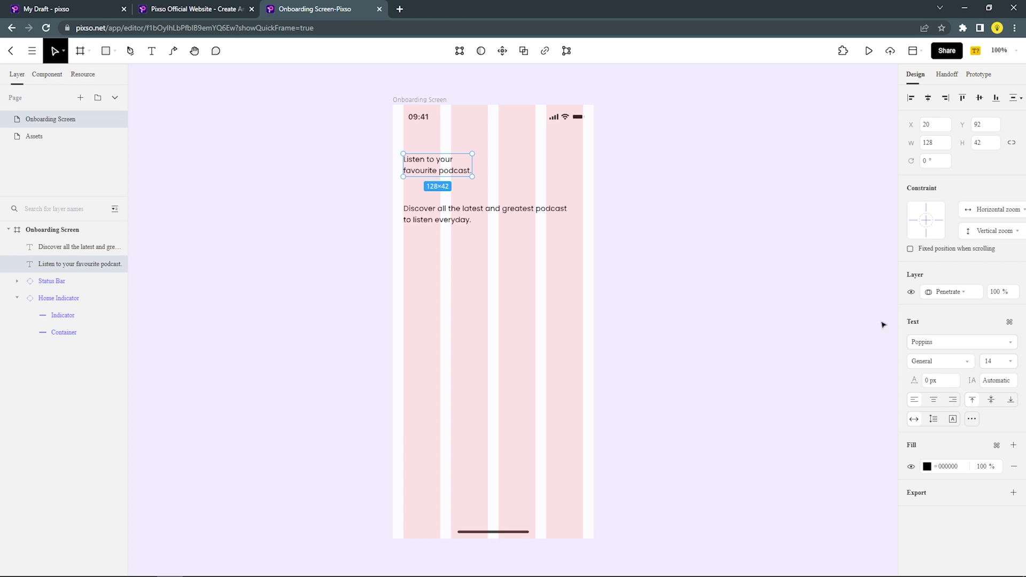
# Apply the Headline style to the headline, and the Text style with Secondary Color to the description
pyautogui.click(1009, 321)
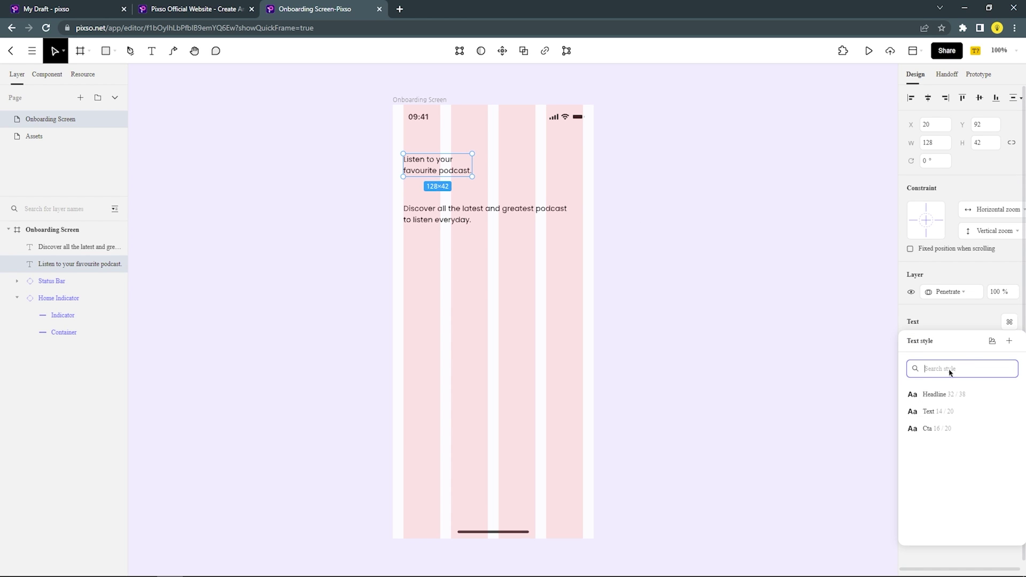
pyautogui.click(937, 395)
pyautogui.click(446, 220)
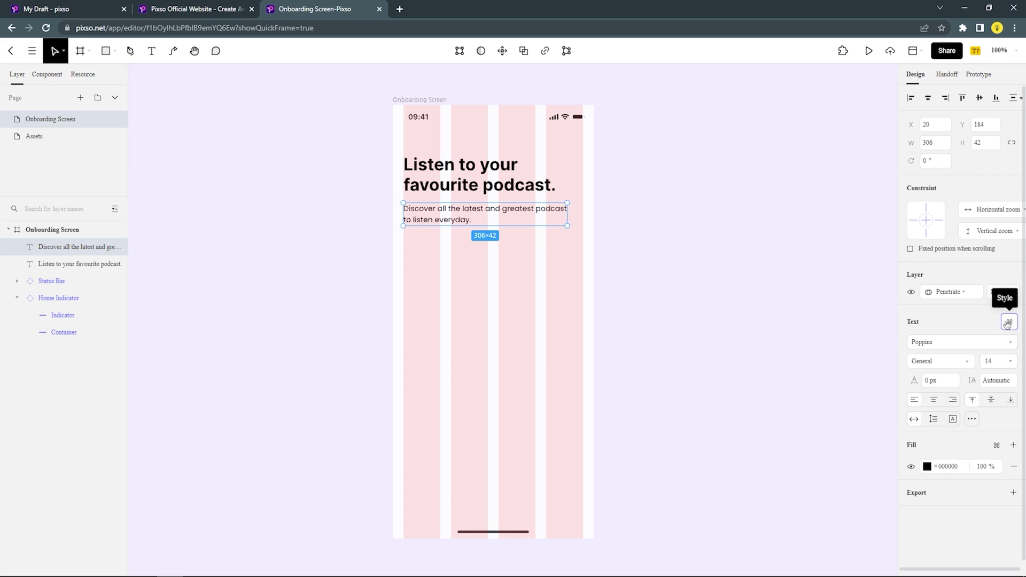
pyautogui.click(1008, 323)
pyautogui.click(944, 413)
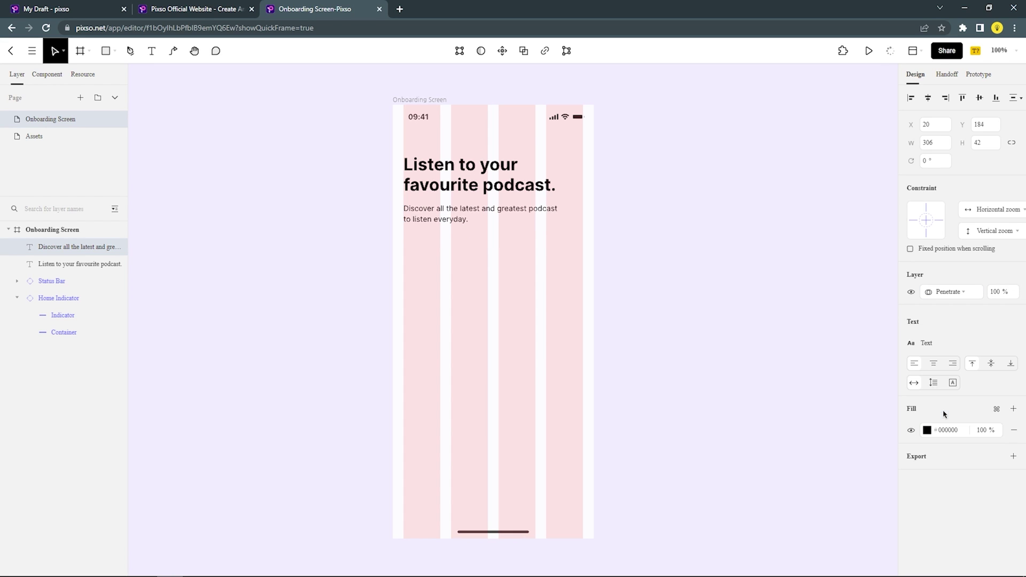
pyautogui.click(996, 409)
pyautogui.click(944, 437)
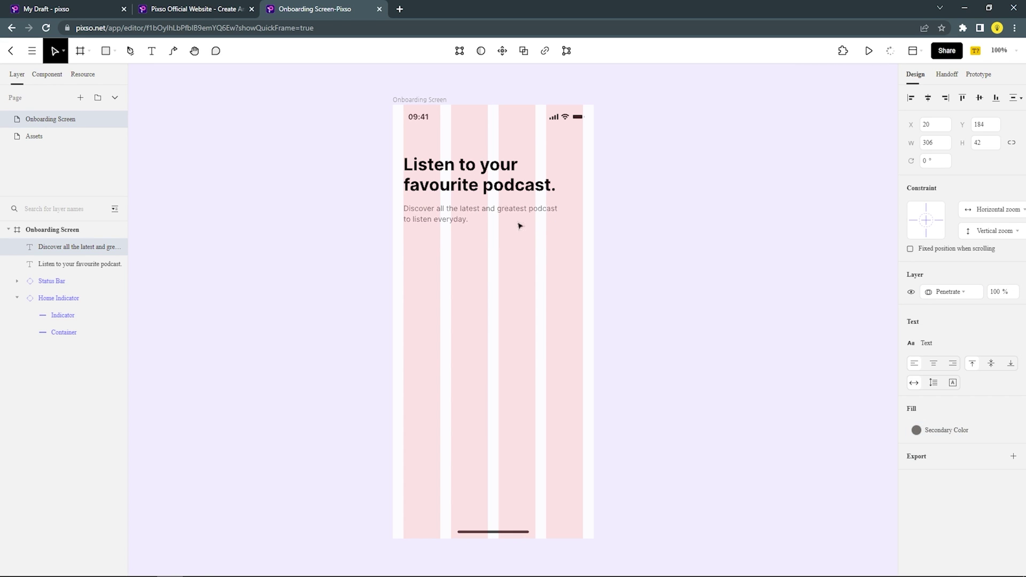
# Give the headline Primary Color, then reselect it
pyautogui.click(485, 188)
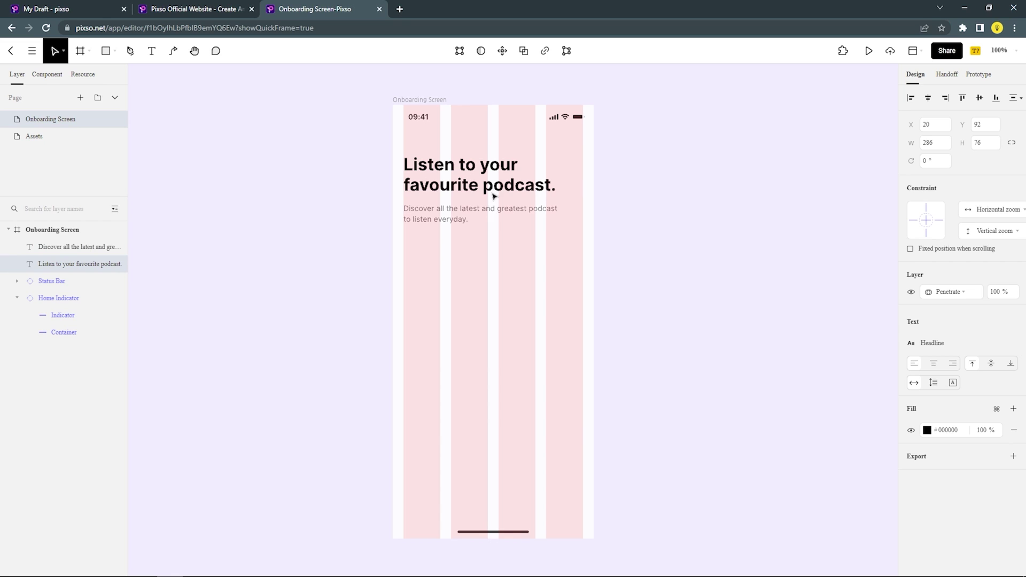
pyautogui.click(995, 409)
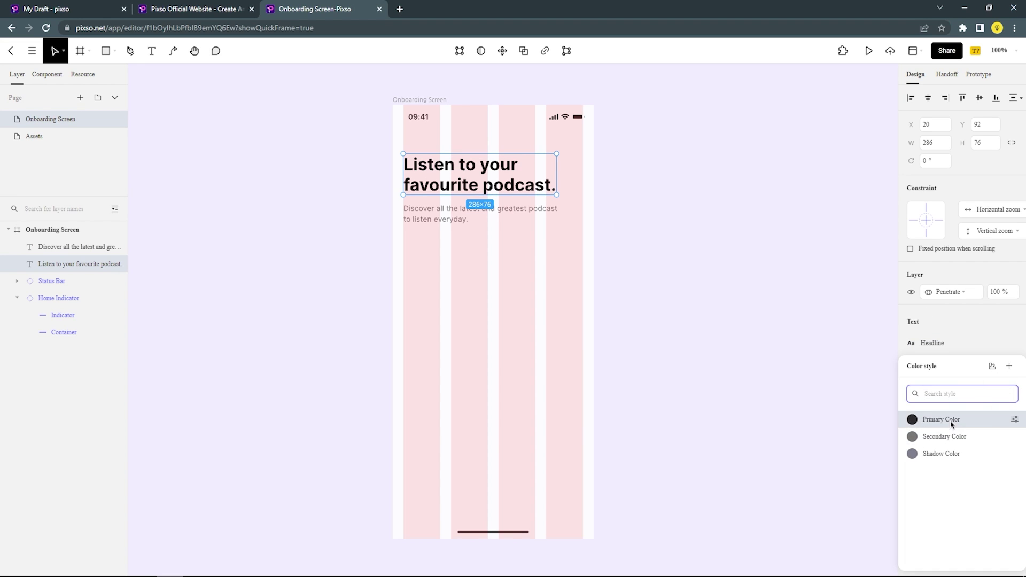
pyautogui.click(950, 420)
pyautogui.click(542, 251)
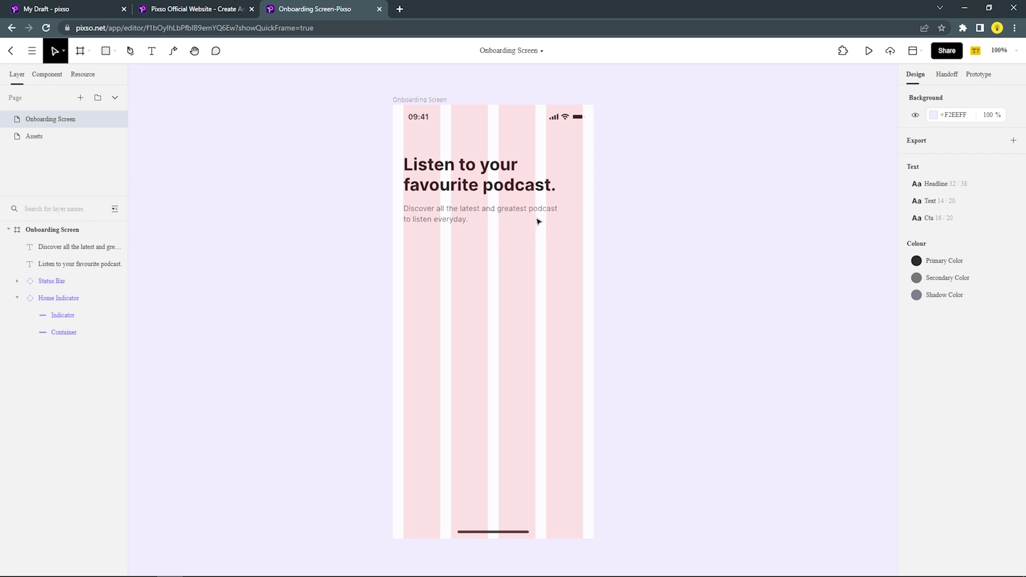
pyautogui.click(507, 184)
# Wrap the headline and subline in an auto layout with 12 px spacing
pyautogui.keyDown('shift'); pyautogui.click(496, 214); pyautogui.keyUp('shift')
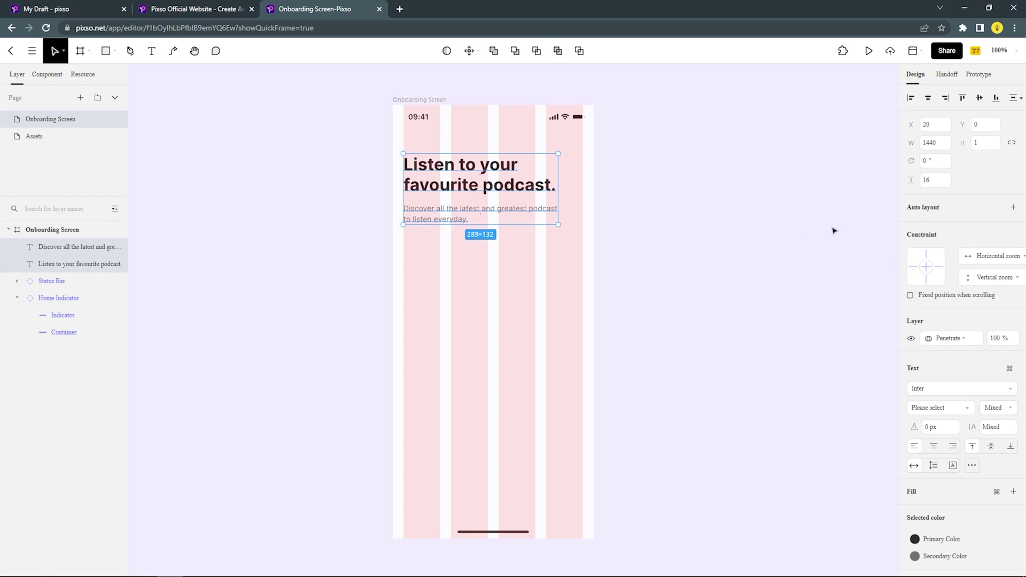
pyautogui.click(1012, 210)
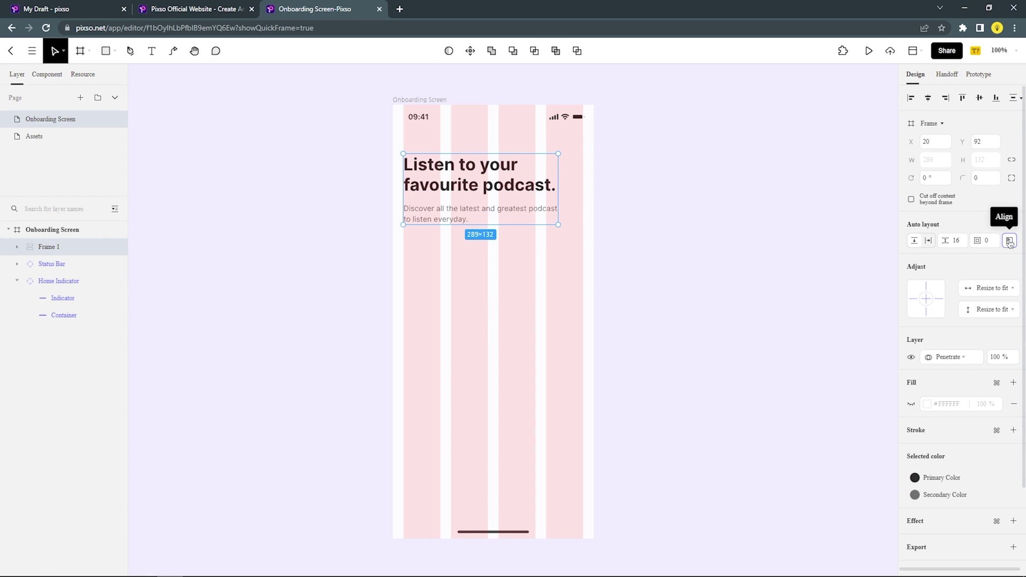
pyautogui.click(1009, 241)
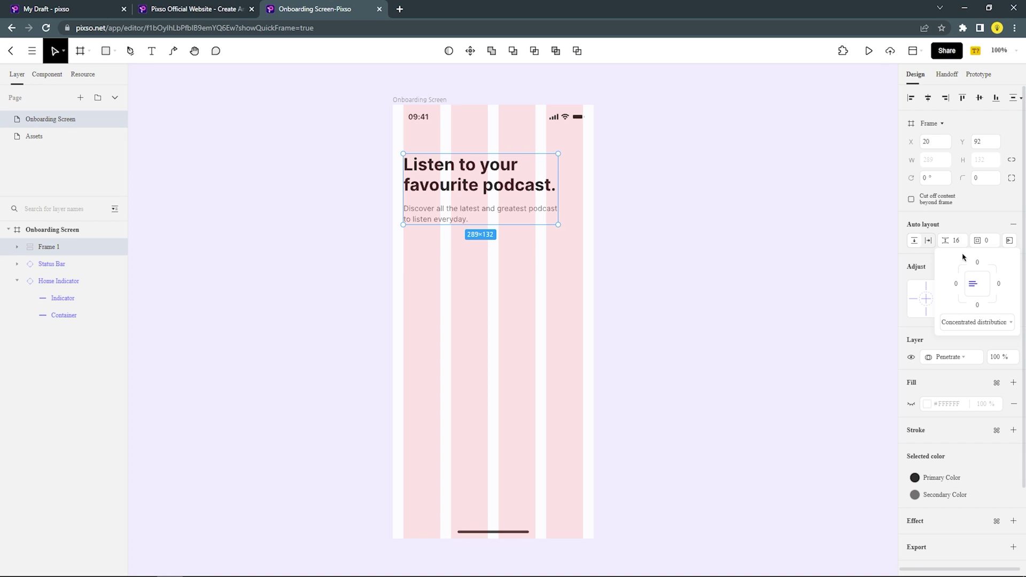
pyautogui.click(954, 240)
pyautogui.write('12')
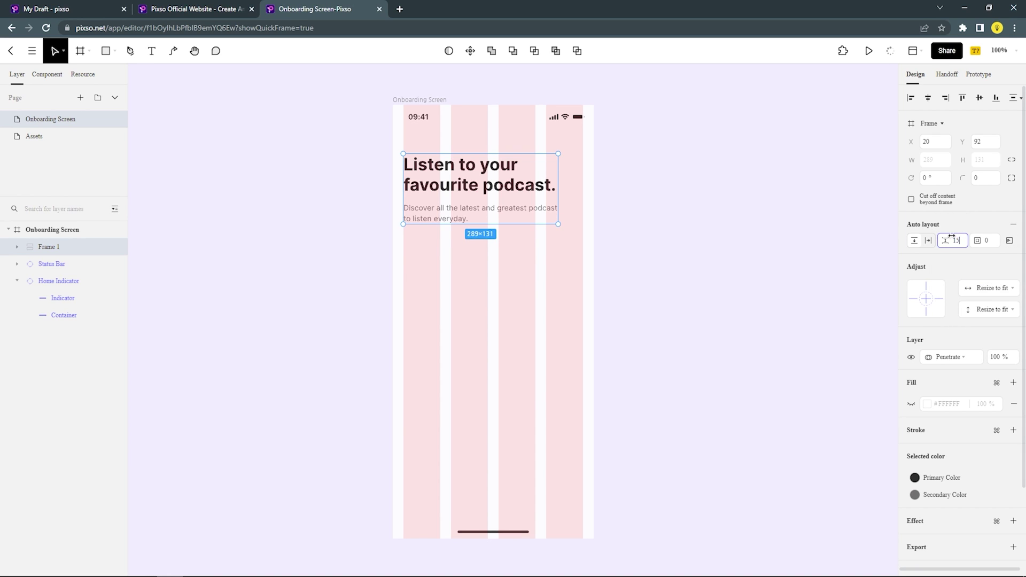
# Nudge the headline-and-subline group up two pixels toward the status bar
pyautogui.click(587, 225)
pyautogui.click(501, 188)
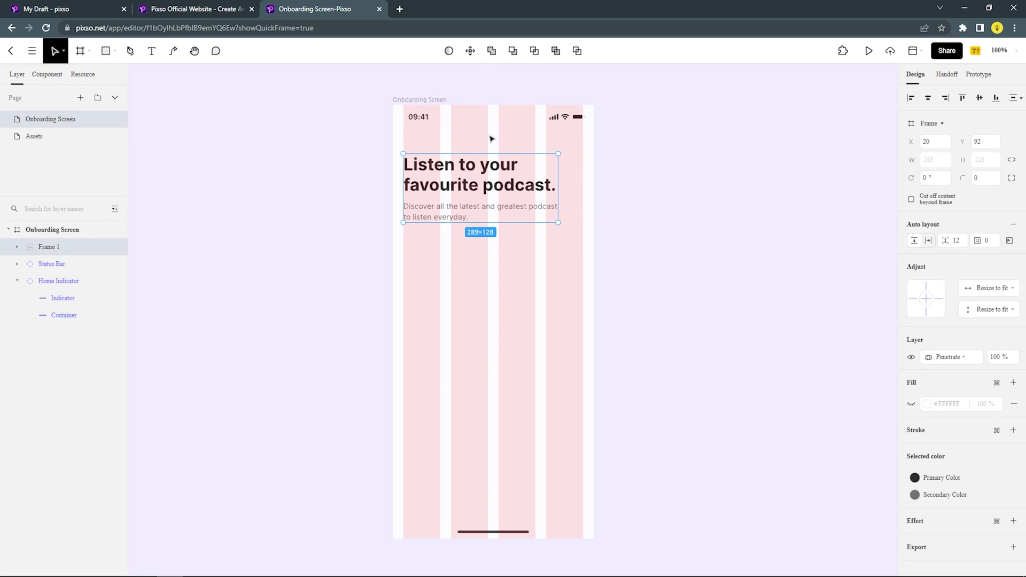
pyautogui.press('Up')
pyautogui.press('Up')
pyautogui.press('Up')
pyautogui.press('Up')
pyautogui.press('Up')
pyautogui.press('Up')
pyautogui.press('Up')
pyautogui.press('Up')
pyautogui.press('Up')
pyautogui.press('Up')
pyautogui.press('Up')
pyautogui.press('Up')
pyautogui.press('Up')
pyautogui.press('Up')
pyautogui.press('Up')
pyautogui.press('Up')
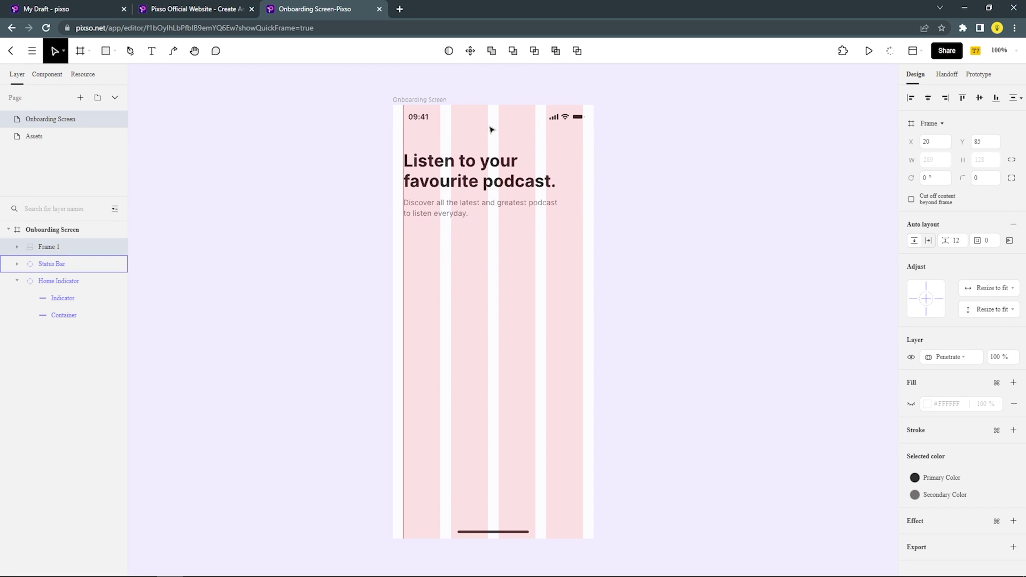
pyautogui.press('Up')
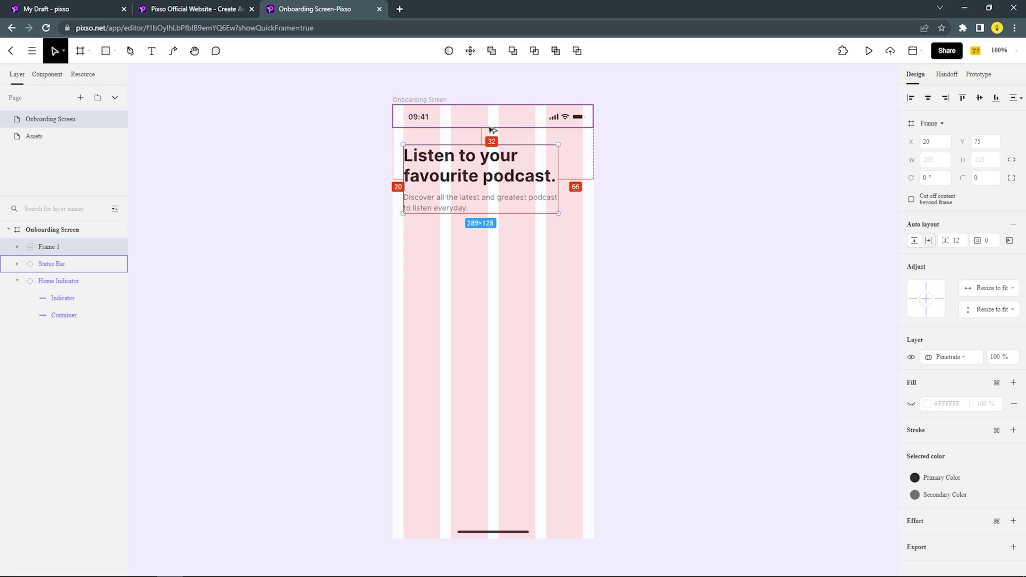
pyautogui.click(576, 244)
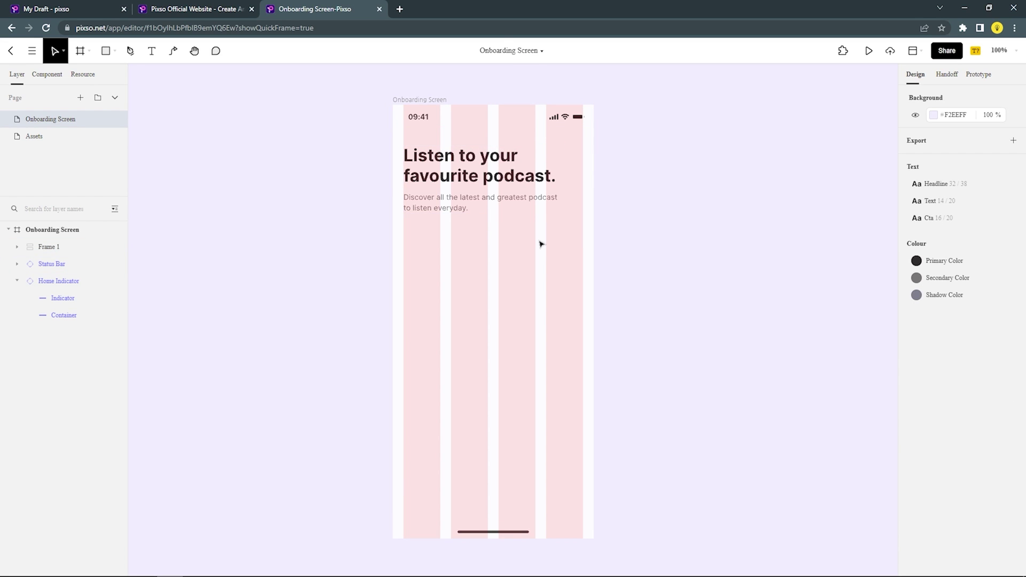
# Place the podcast illustration component on the phone screen below the text block
pyautogui.click(49, 75)
pyautogui.moveTo(49, 162); pyautogui.dragTo(492, 321)
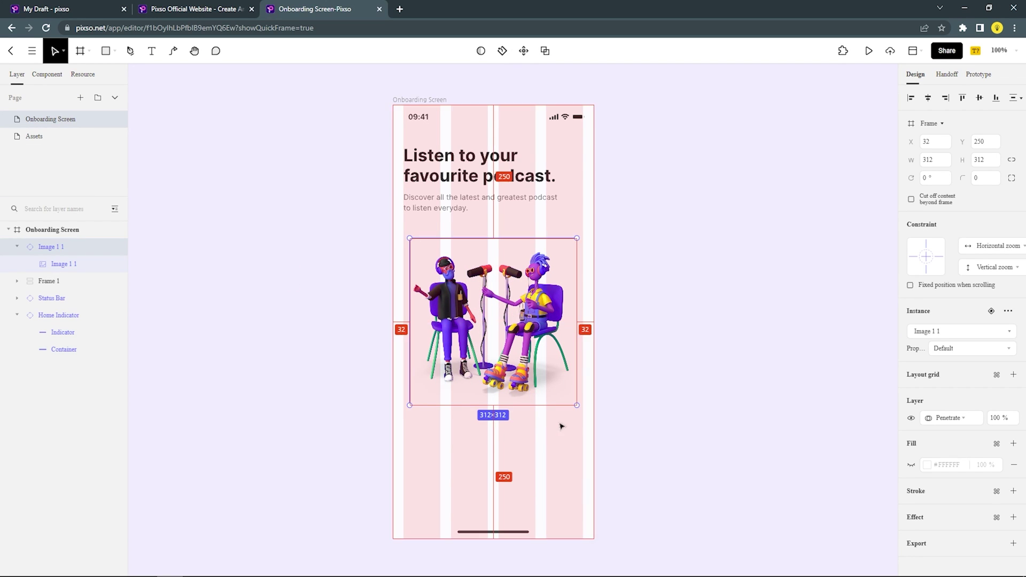
pyautogui.click(485, 424)
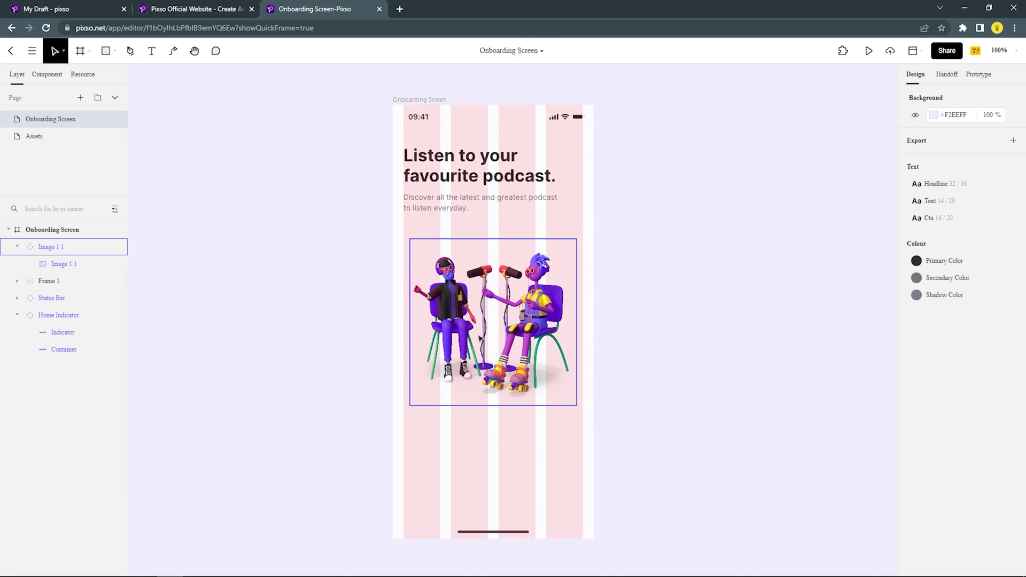
pyautogui.press('o')
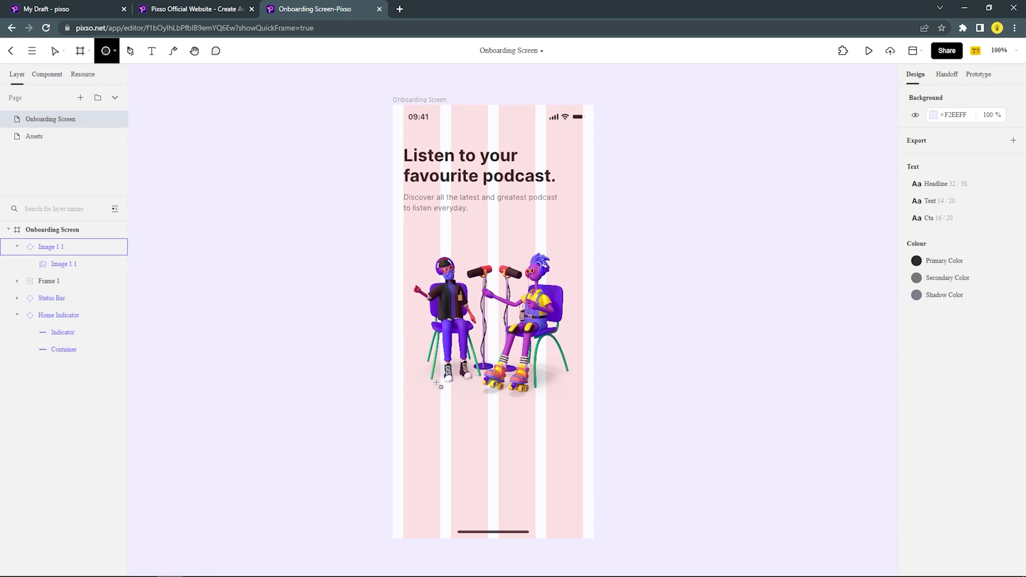
# Draw a flat oval under the illustration, layer it behind, and widen it to 249 px
pyautogui.moveTo(436, 383); pyautogui.dragTo(565, 400)
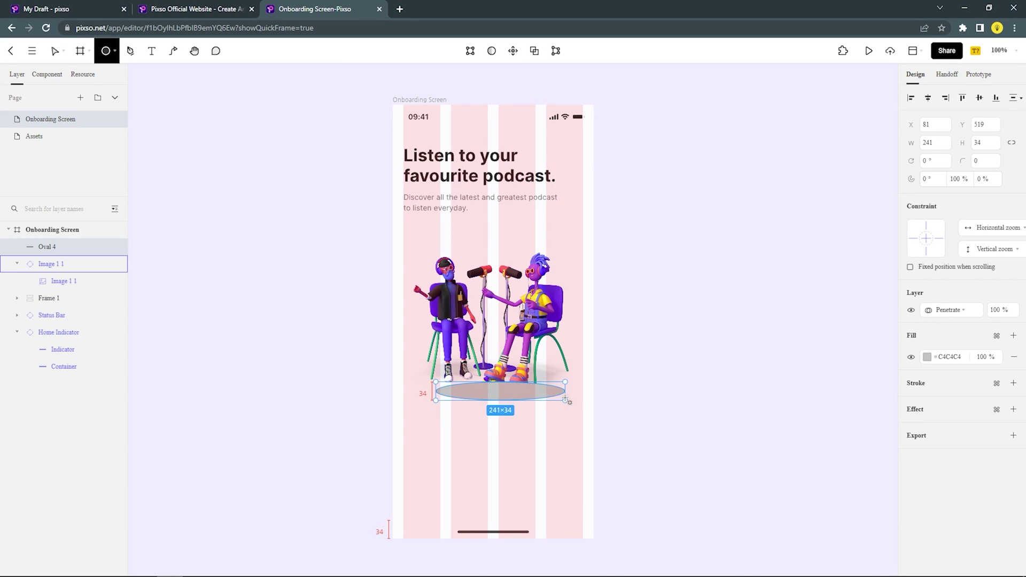
pyautogui.click(43, 267)
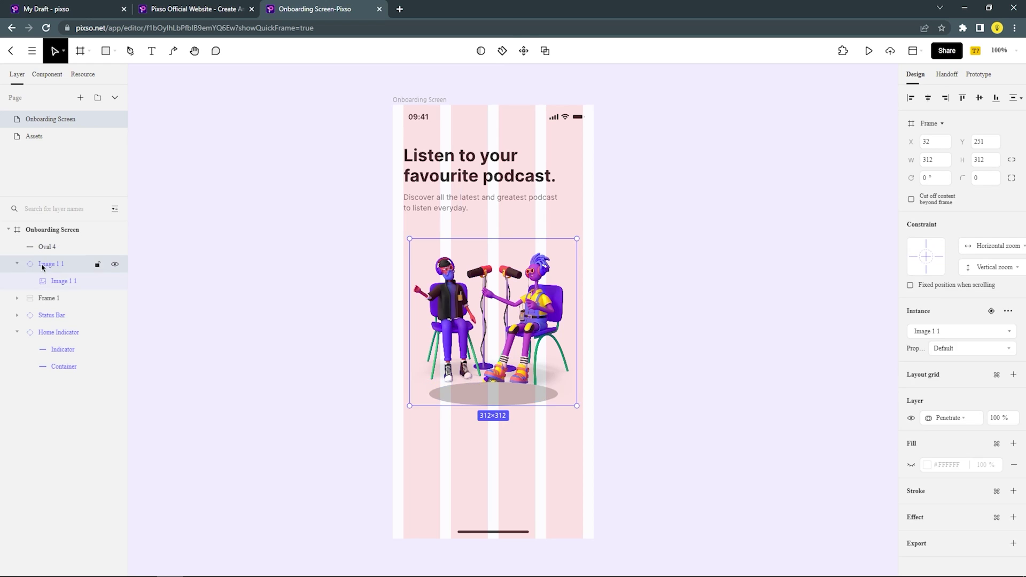
pyautogui.moveTo(42, 267); pyautogui.dragTo(42, 243)
pyautogui.click(47, 263)
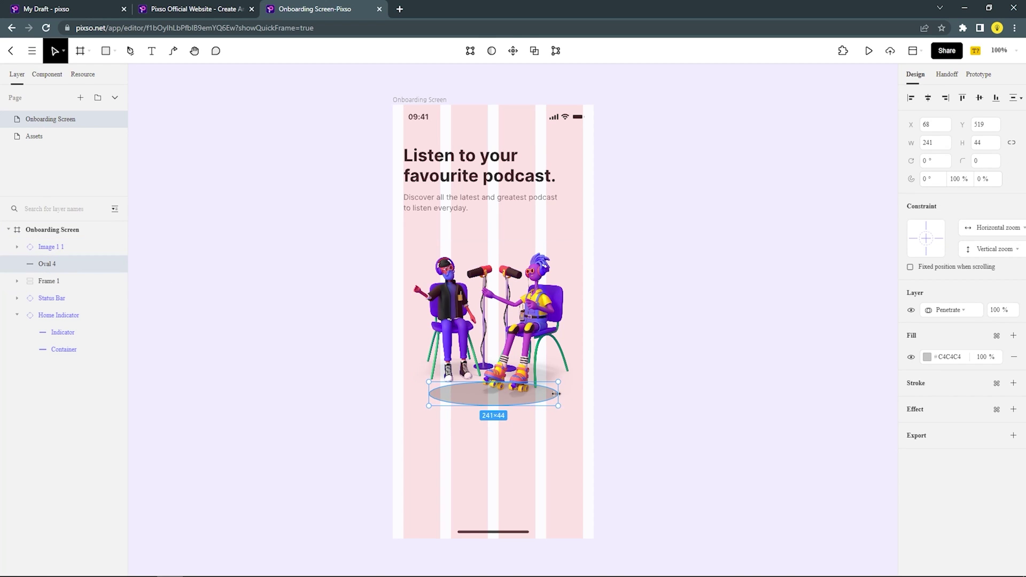
pyautogui.moveTo(556, 394); pyautogui.dragTo(560, 394)
# Fill the oval with Shadow Color and give it a Gaussian blur of 150
pyautogui.click(997, 335)
pyautogui.click(940, 446)
pyautogui.click(1013, 409)
pyautogui.click(967, 431)
pyautogui.click(951, 479)
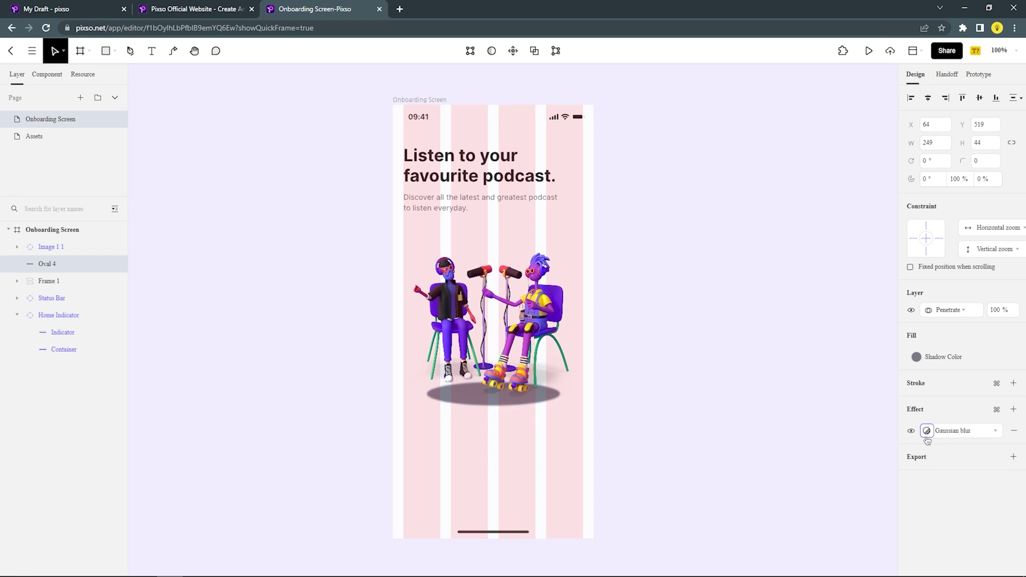
pyautogui.click(927, 432)
pyautogui.write('150')
pyautogui.press('Return')
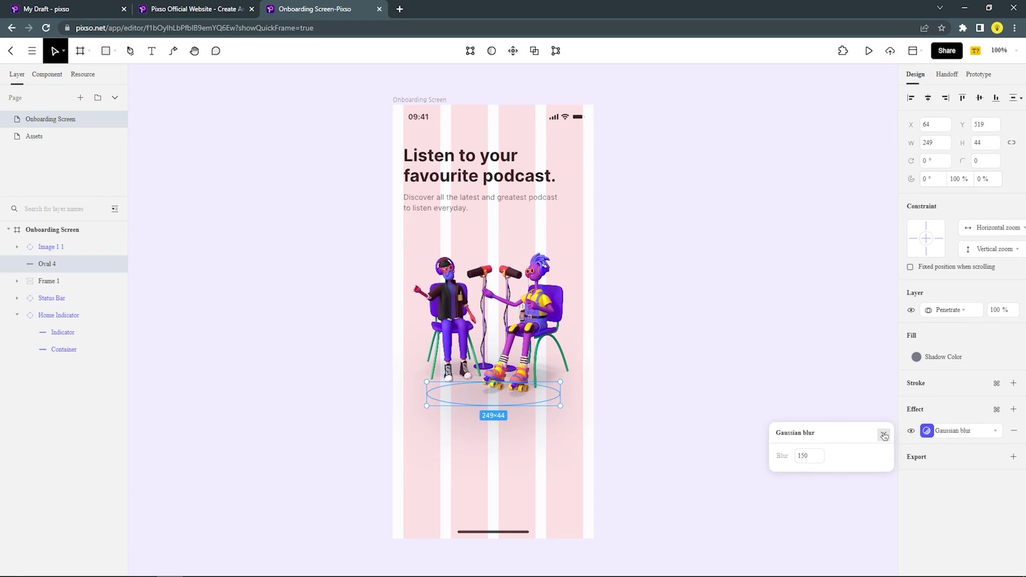
pyautogui.click(883, 434)
# Hide the Onboarding Screen frame's layout grid
pyautogui.press('Escape')
pyautogui.click(910, 273)
pyautogui.click(648, 337)
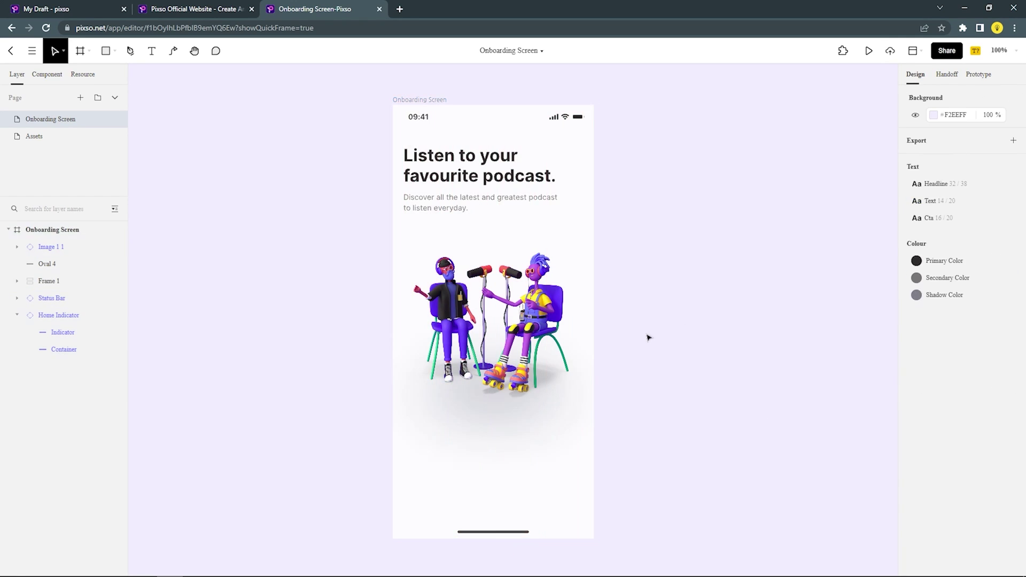
pyautogui.click(65, 264)
pyautogui.click(588, 378)
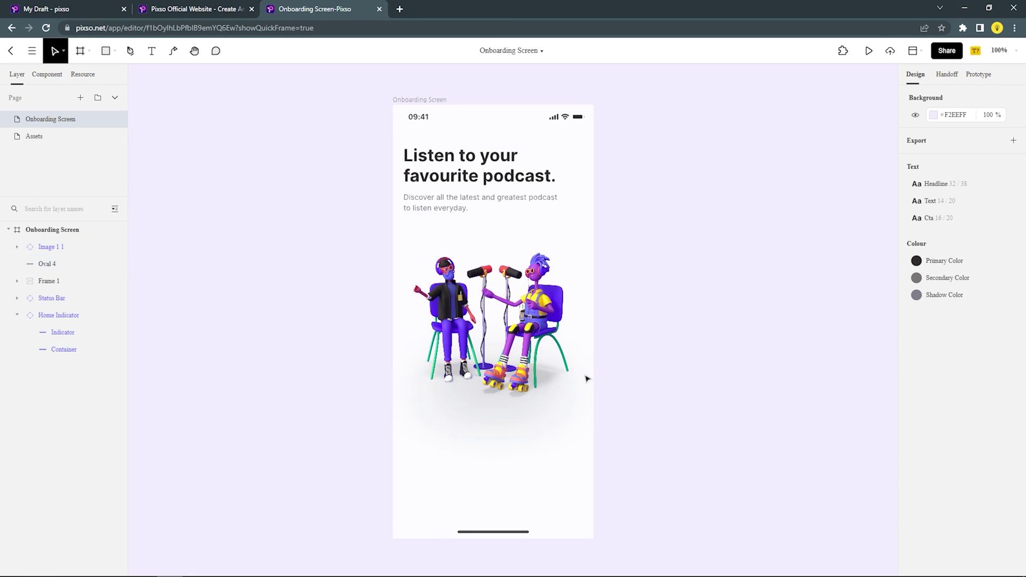
pyautogui.click(534, 385)
# Draw a small dot below the illustration and duplicate it into three dots
pyautogui.click(502, 453)
pyautogui.press('o')
pyautogui.scroll(-1, 494, 422)
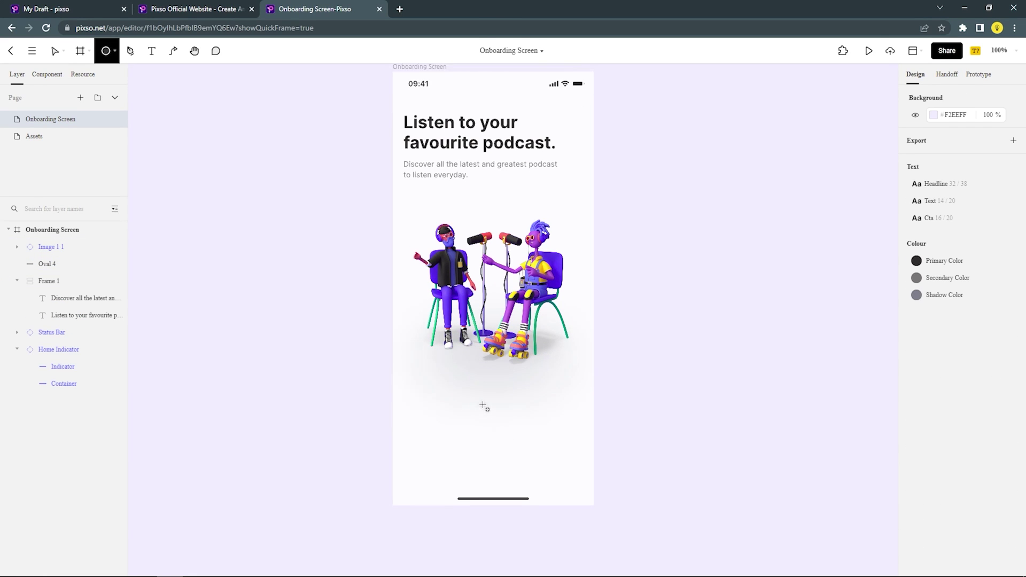
pyautogui.keyDown('ctrl'); pyautogui.scroll(3, 484, 406); pyautogui.keyUp('ctrl')
pyautogui.moveTo(469, 373); pyautogui.dragTo(480, 362)
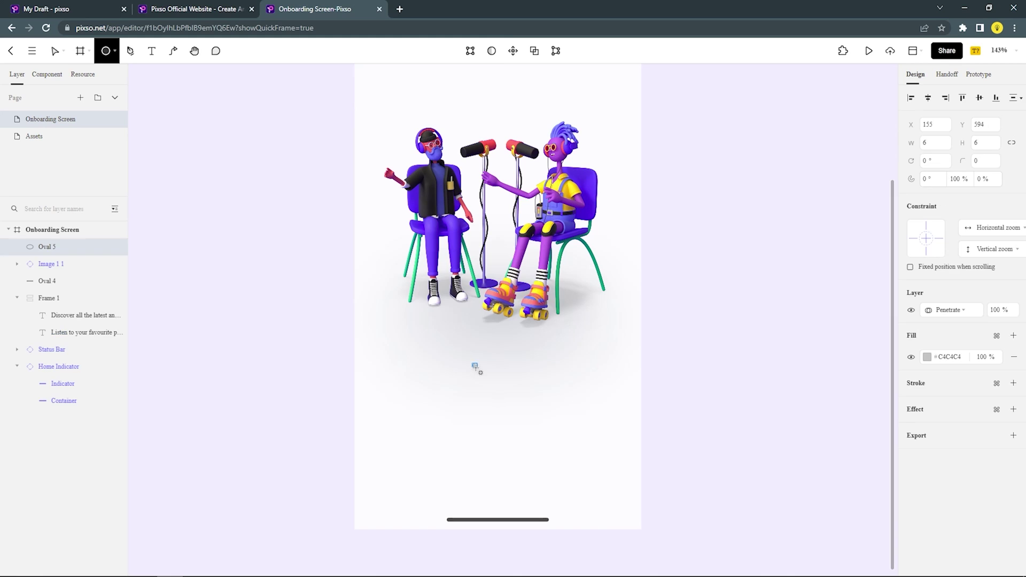
pyautogui.click(529, 414)
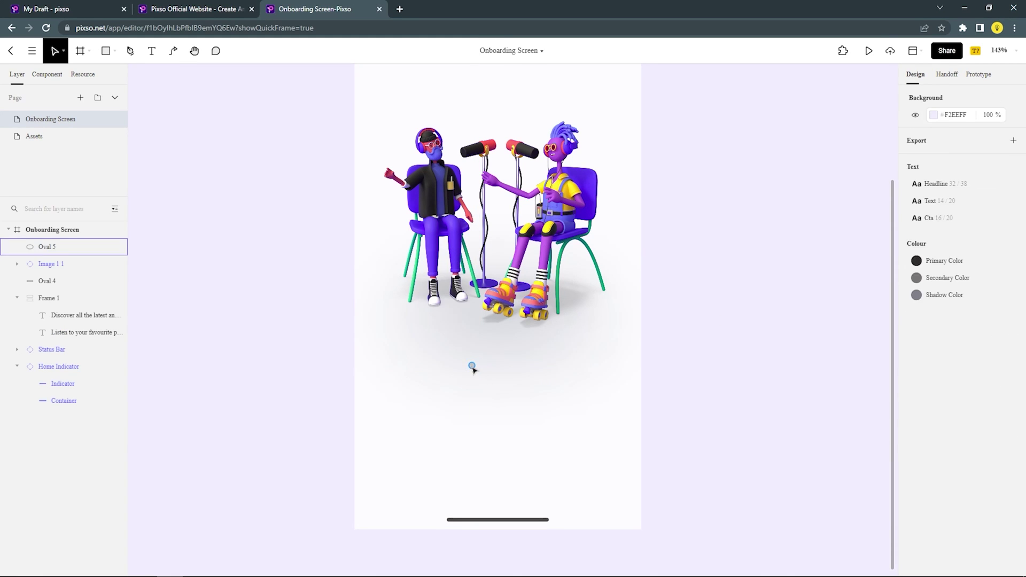
pyautogui.keyDown('alt'); pyautogui.moveTo(470, 368); pyautogui.dragTo(488, 369); pyautogui.keyUp('alt')
pyautogui.hotkey('ctrl', 'd')
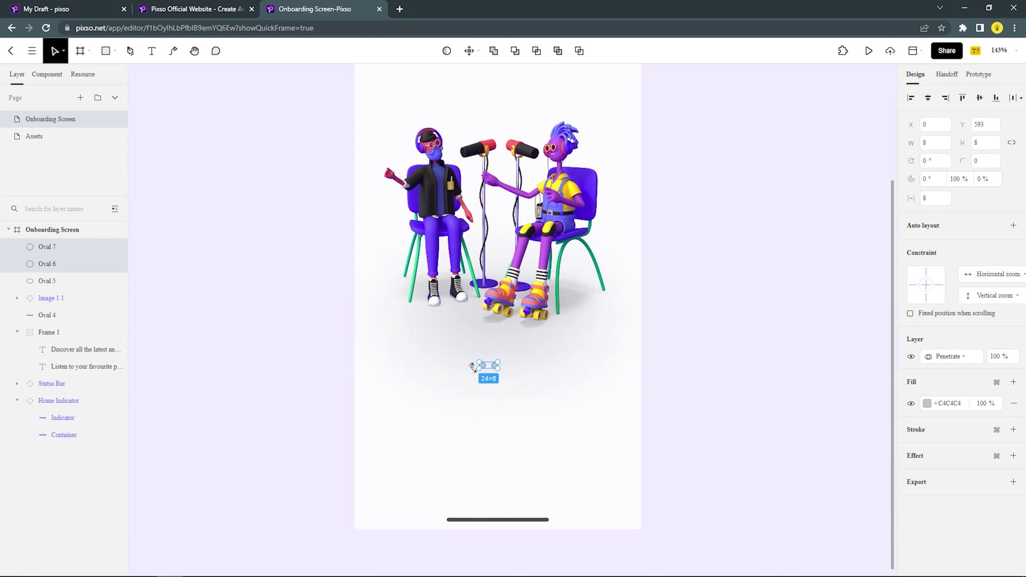
# Distribute the three dots with equal spacing
pyautogui.click(1018, 98)
pyautogui.click(976, 144)
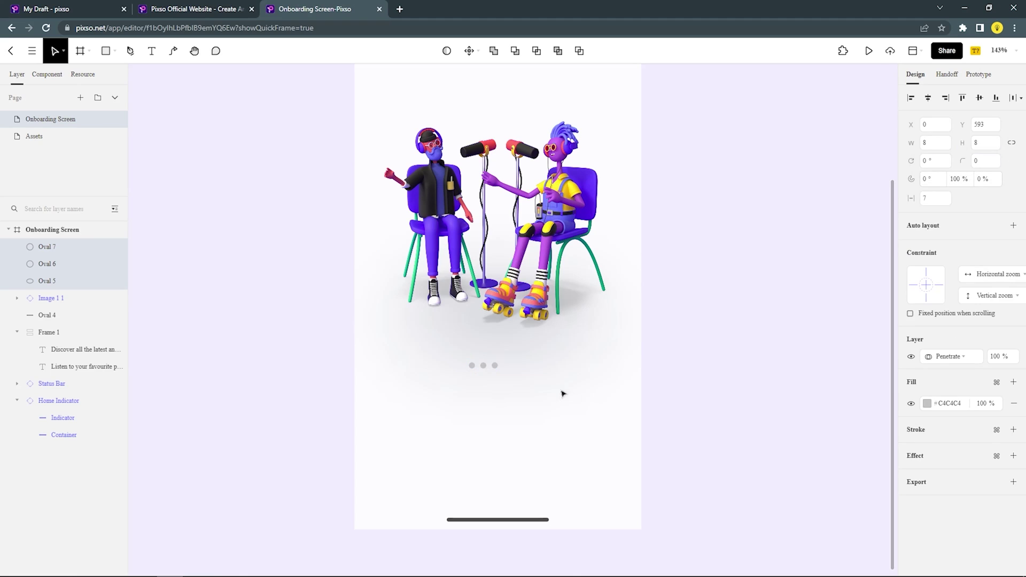
pyautogui.click(595, 354)
pyautogui.click(484, 365)
pyautogui.keyDown('shift'); pyautogui.click(496, 365); pyautogui.keyUp('shift')
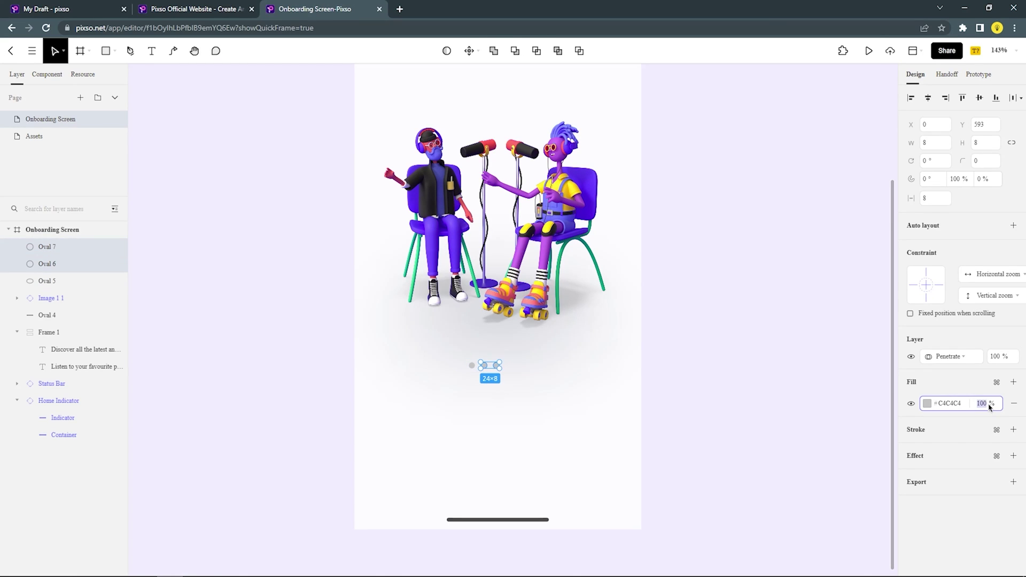
pyautogui.click(533, 415)
pyautogui.click(472, 366)
# Fill the first dot with Secondary Color, then detach it from the colour style
pyautogui.click(996, 335)
pyautogui.click(941, 430)
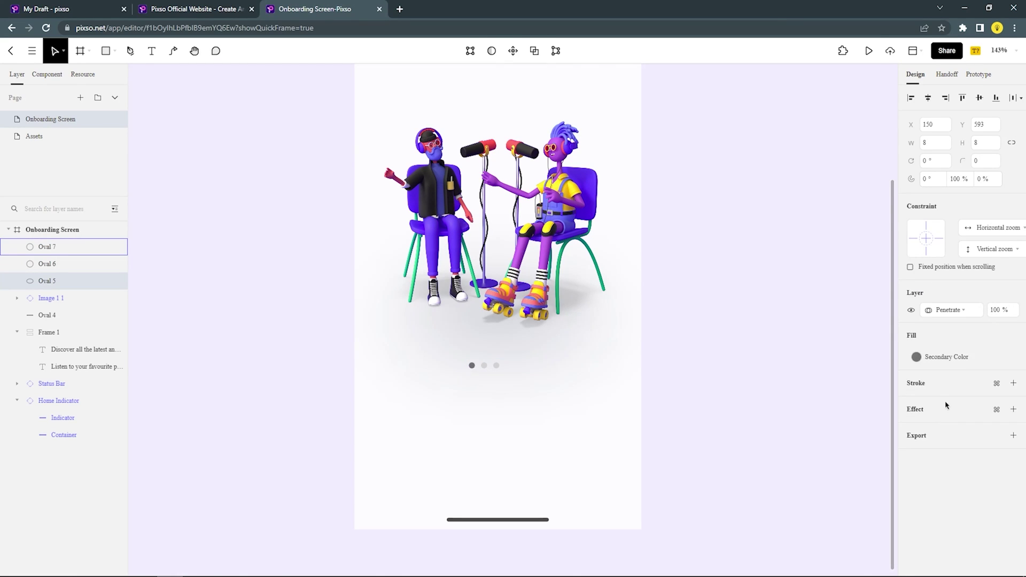
pyautogui.click(995, 358)
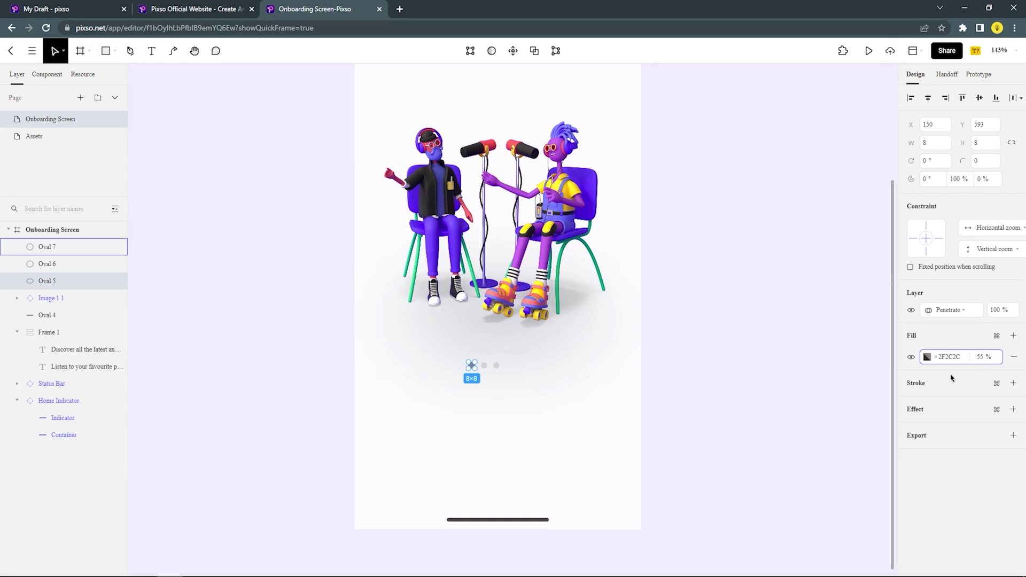
pyautogui.click(927, 357)
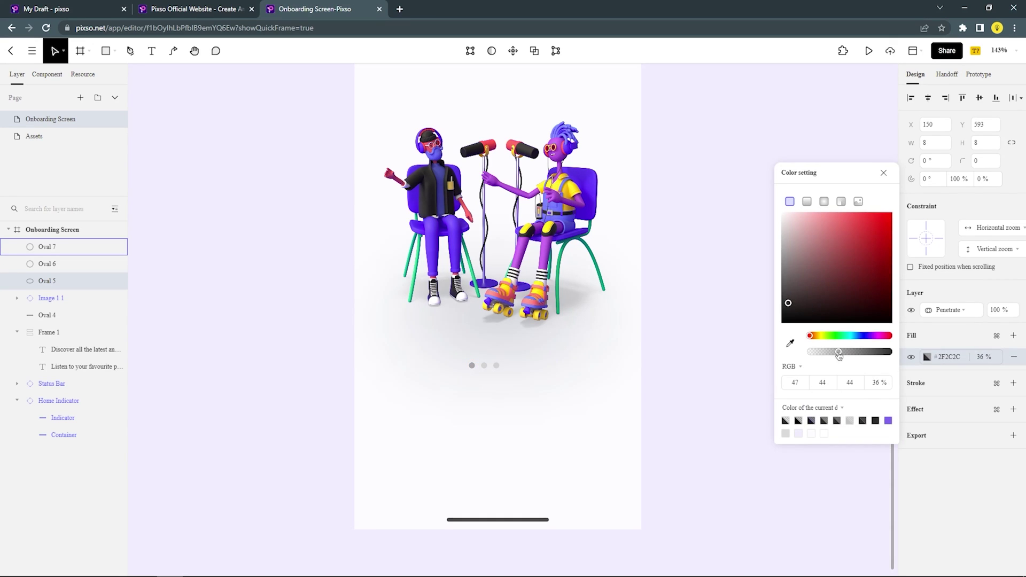
pyautogui.click(626, 394)
# Group the three dots and name the group 'Indicator Slide'
pyautogui.scroll(1, 529, 380)
pyautogui.click(497, 374)
pyautogui.keyDown('shift'); pyautogui.click(485, 374); pyautogui.keyUp('shift')
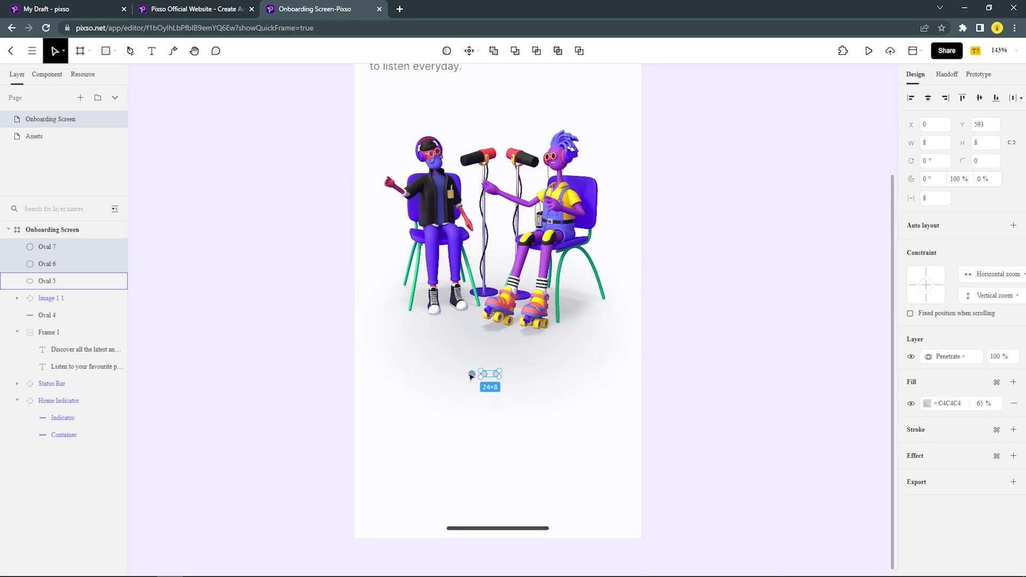
pyautogui.keyDown('shift'); pyautogui.click(471, 374); pyautogui.keyUp('shift')
pyautogui.hotkey('ctrl', 'g')
pyautogui.doubleClick(49, 247)
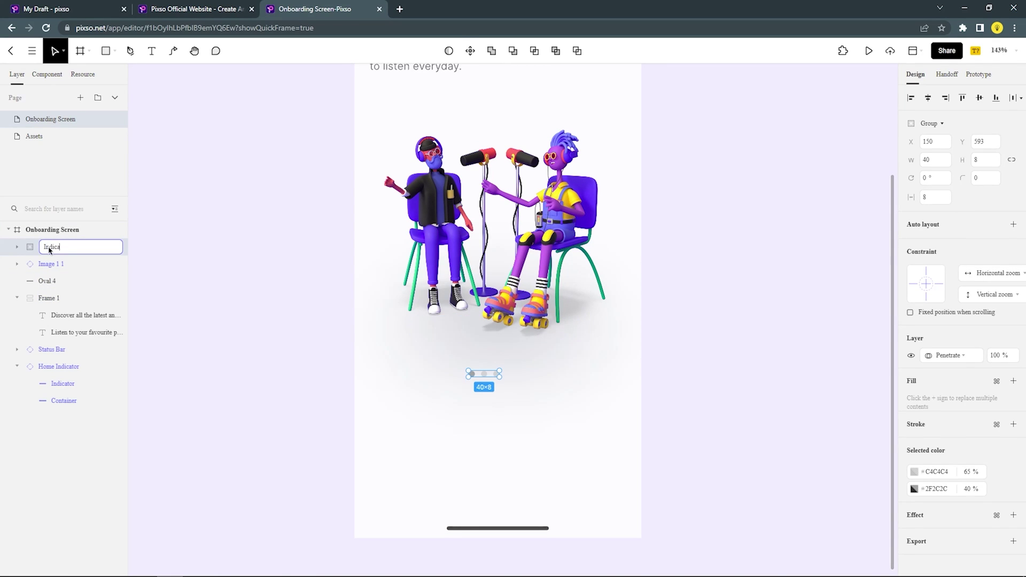
pyautogui.write('Indicator Slide')
pyautogui.press('Return')
# Centre the Indicator Slide group horizontally and nudge it up under the illustration
pyautogui.click(552, 403)
pyautogui.moveTo(484, 374); pyautogui.dragTo(497, 375)
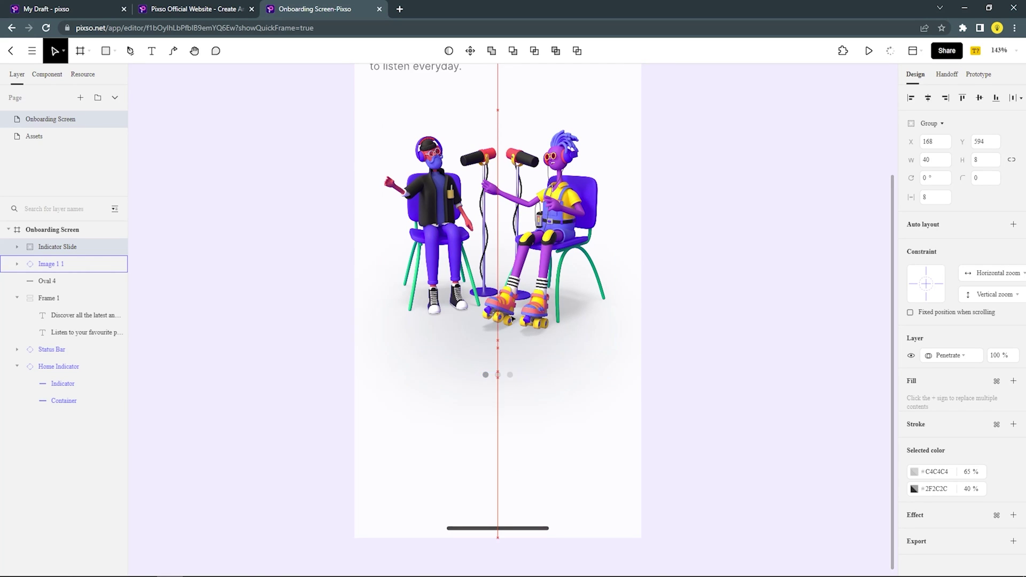
pyautogui.hotkey('shift', 'Up')
pyautogui.press('Up')
pyautogui.press('Escape')
pyautogui.scroll(-3, 502, 396)
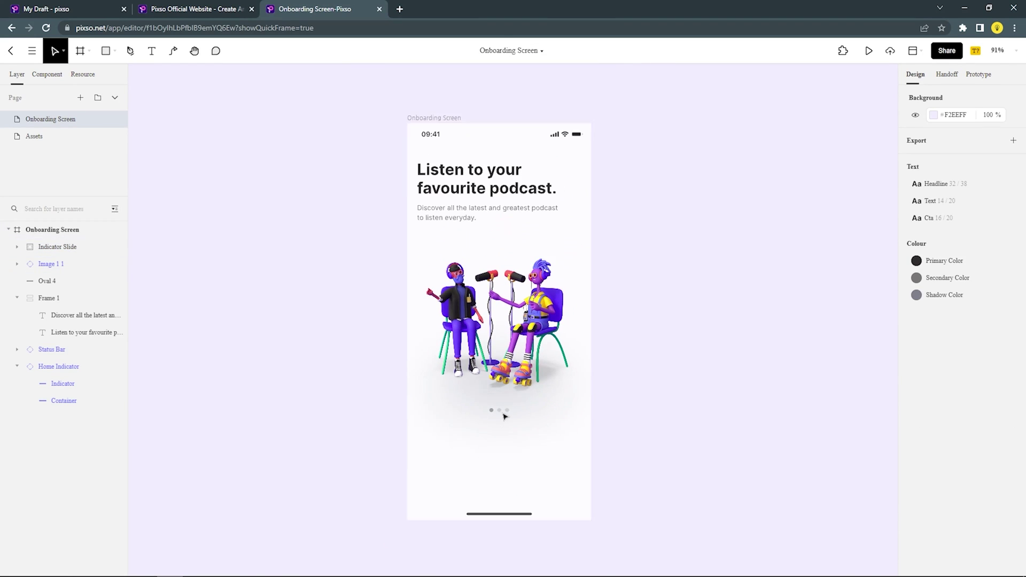
# Place the 228×56 'Get Startet' CTA component, centre it horizontally, and move it just below the dots
pyautogui.scroll(1, 504, 416)
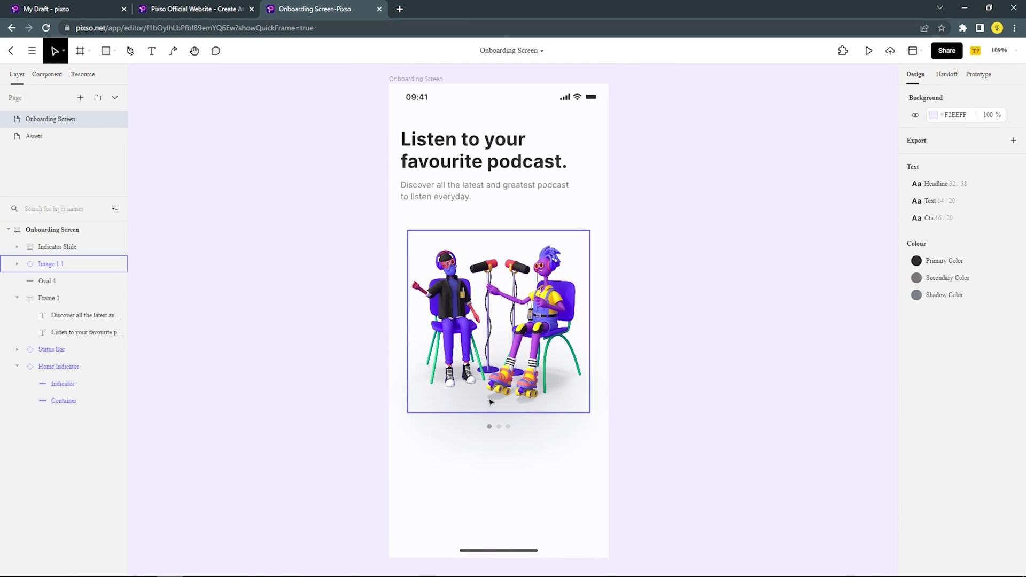
pyautogui.click(47, 74)
pyautogui.moveTo(18, 162); pyautogui.dragTo(491, 483)
pyautogui.scroll(-1, 492, 445)
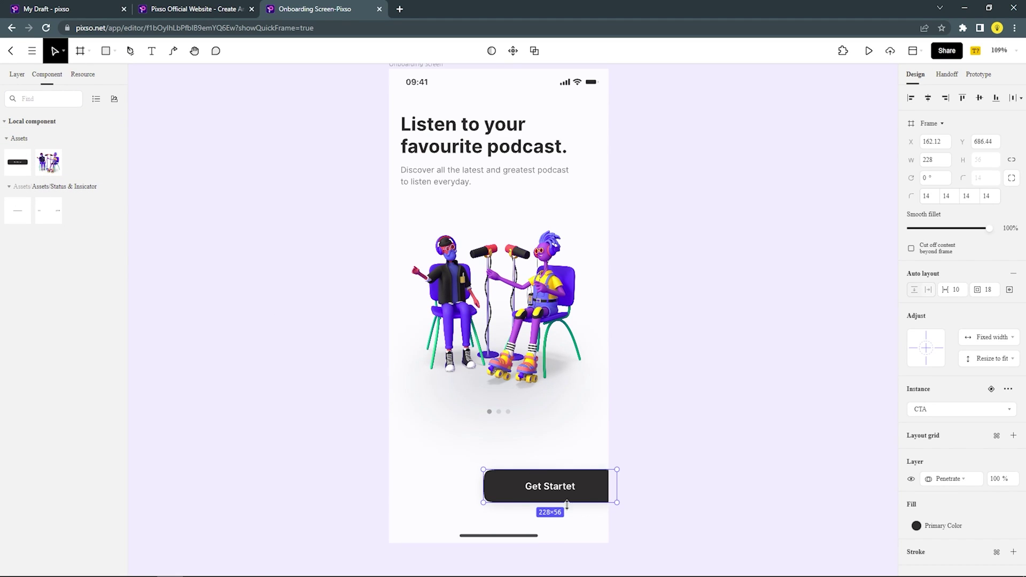
pyautogui.click(928, 98)
pyautogui.scroll(-1, 574, 415)
pyautogui.moveTo(512, 474); pyautogui.dragTo(513, 413)
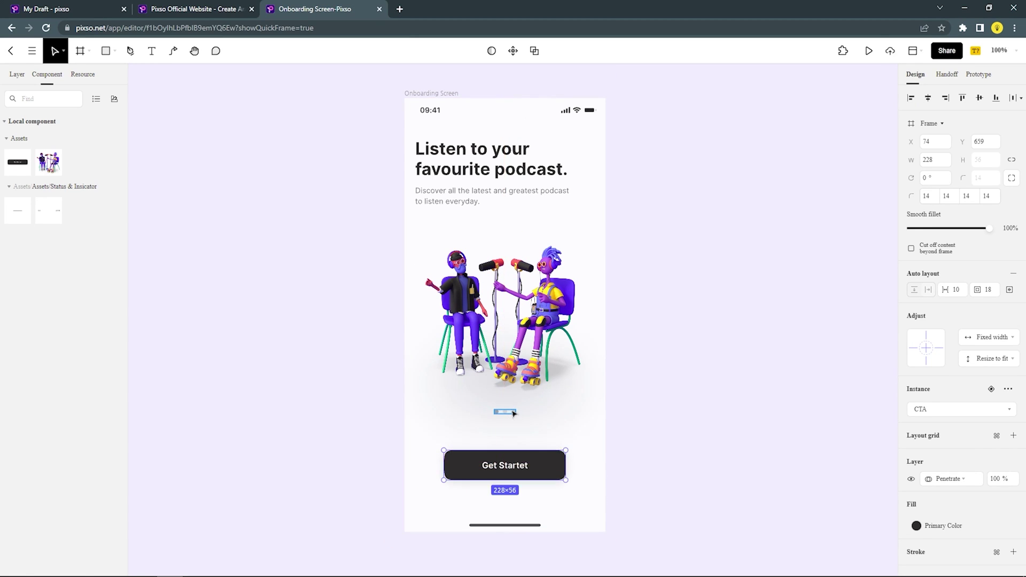
pyautogui.click(642, 430)
pyautogui.scroll(-1, 597, 343)
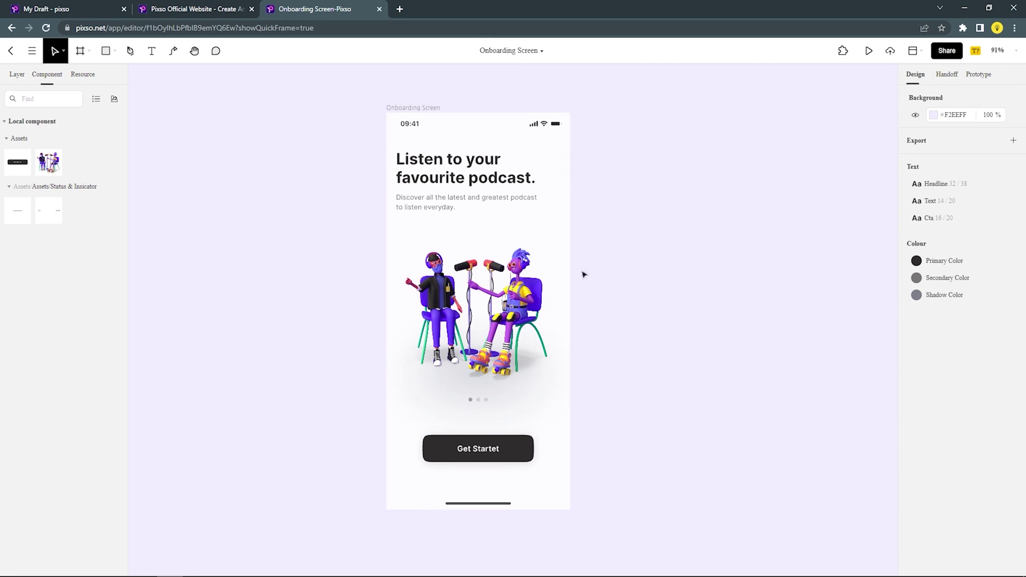
pyautogui.scroll(1, 377, 107)
# Duplicate the Onboarding Screen frame to its right as 'Onboarding Screen 2'
pyautogui.click(331, 106)
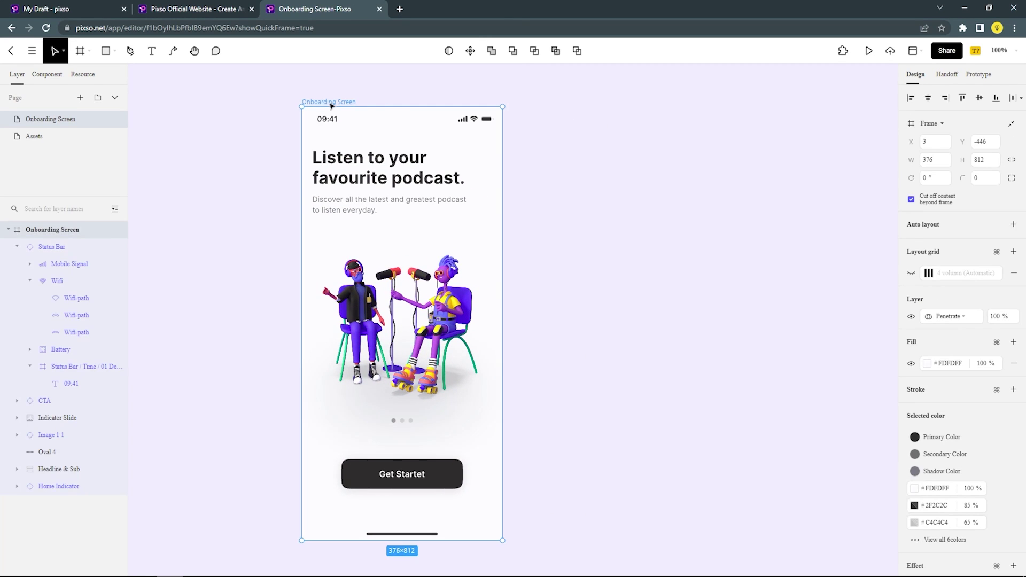
pyautogui.moveTo(329, 104); pyautogui.dragTo(561, 105)
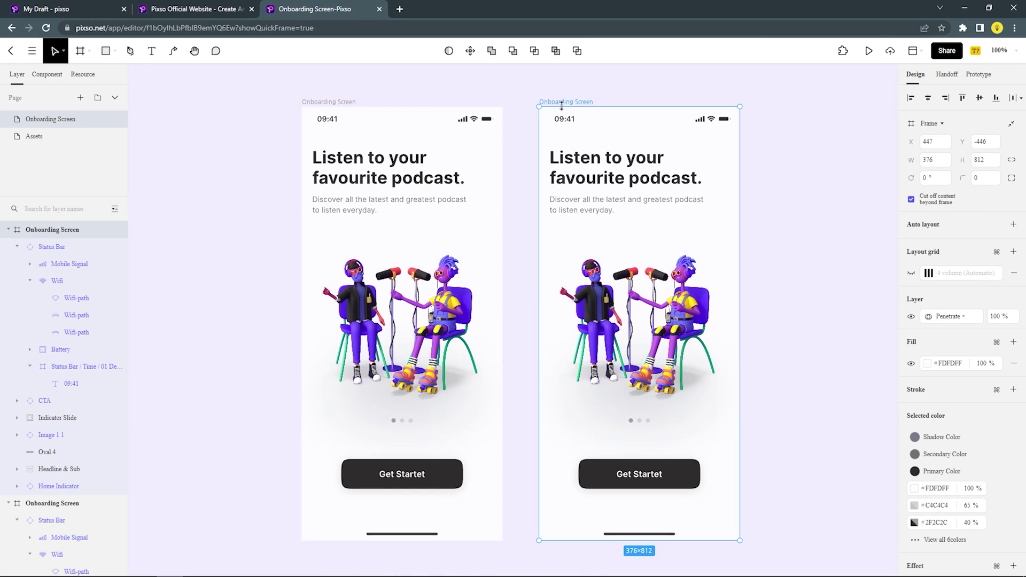
pyautogui.press('Return')
pyautogui.click(611, 103)
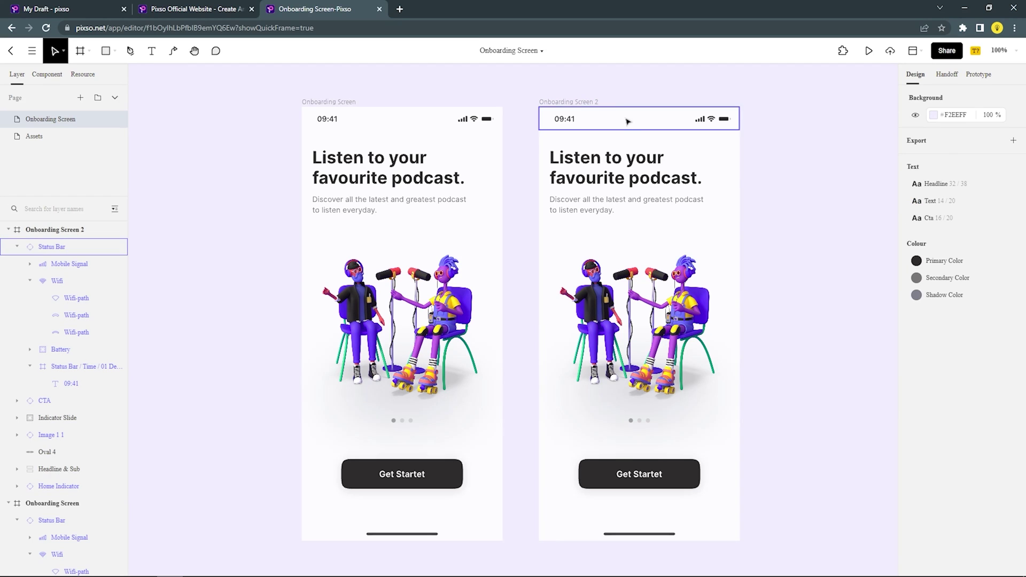
# Change the copy's headline to 'Podcast for your comfort.' and subline to 'make yourself calm everyday'
pyautogui.doubleClick(619, 173)
pyautogui.doubleClick(617, 172)
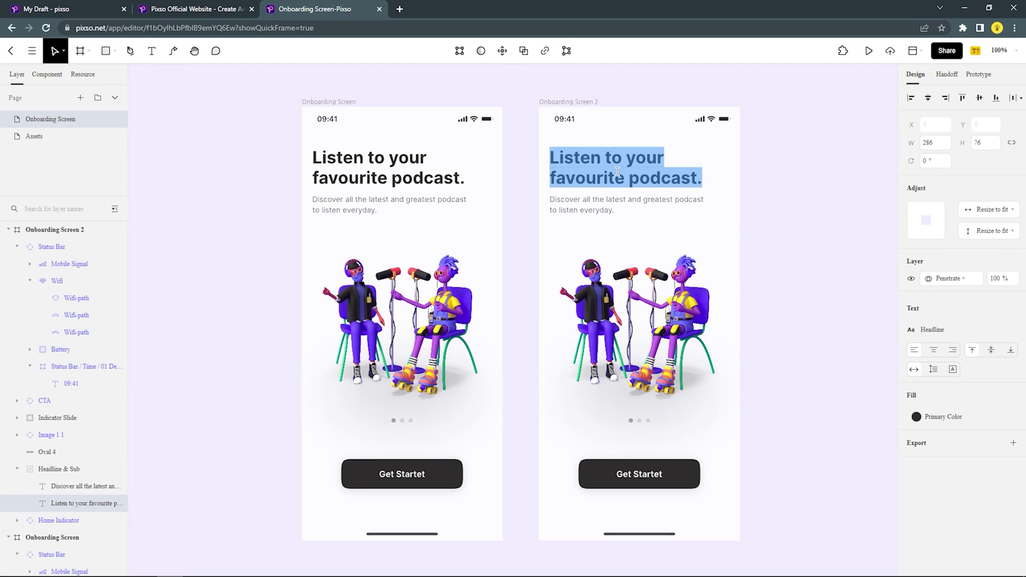
pyautogui.write('Pod')
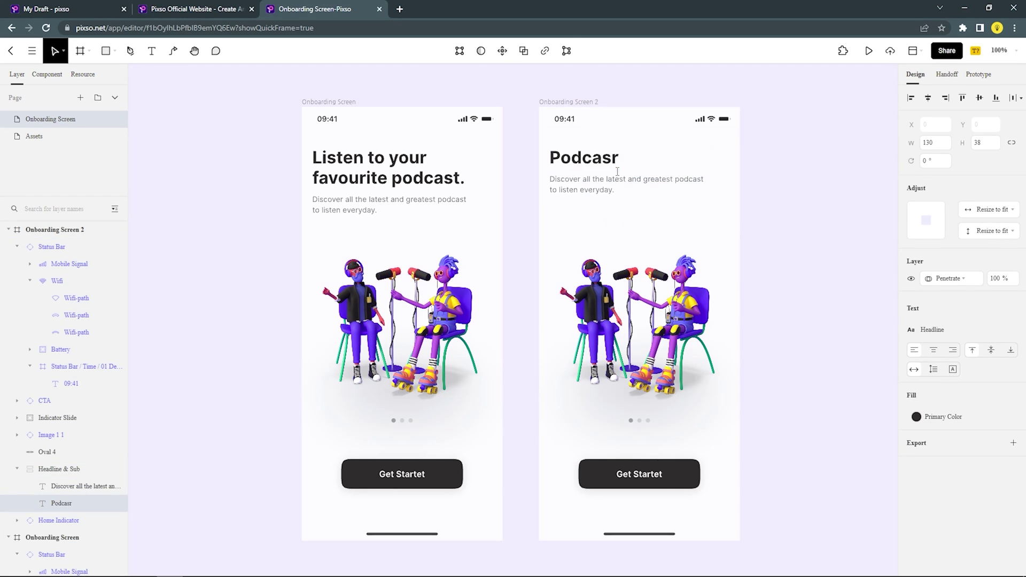
pyautogui.write('cast for ')
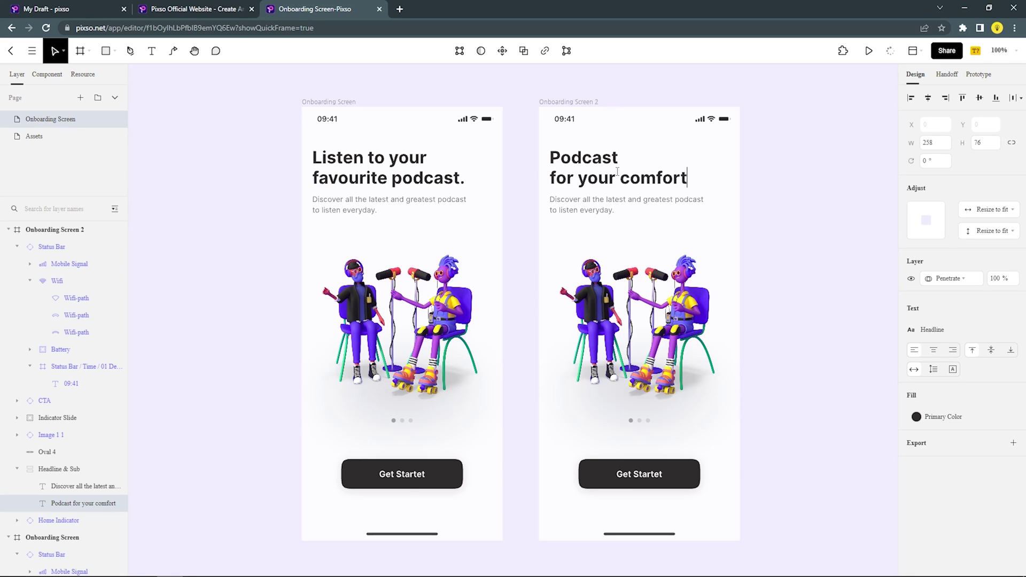
pyautogui.write('your comfort.')
pyautogui.doubleClick(655, 204)
pyautogui.write('All')
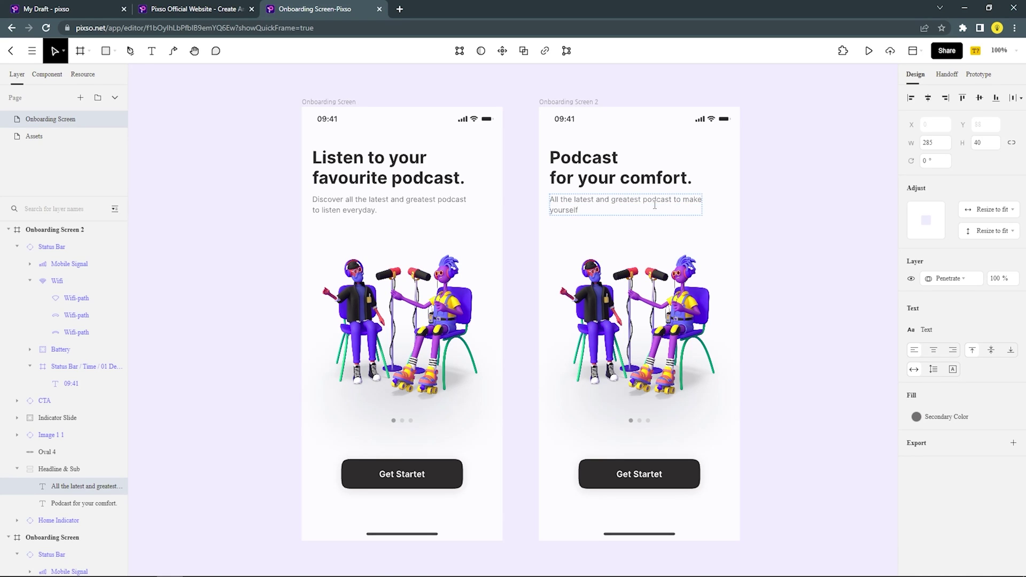
pyautogui.press('Escape')
pyautogui.click(794, 214)
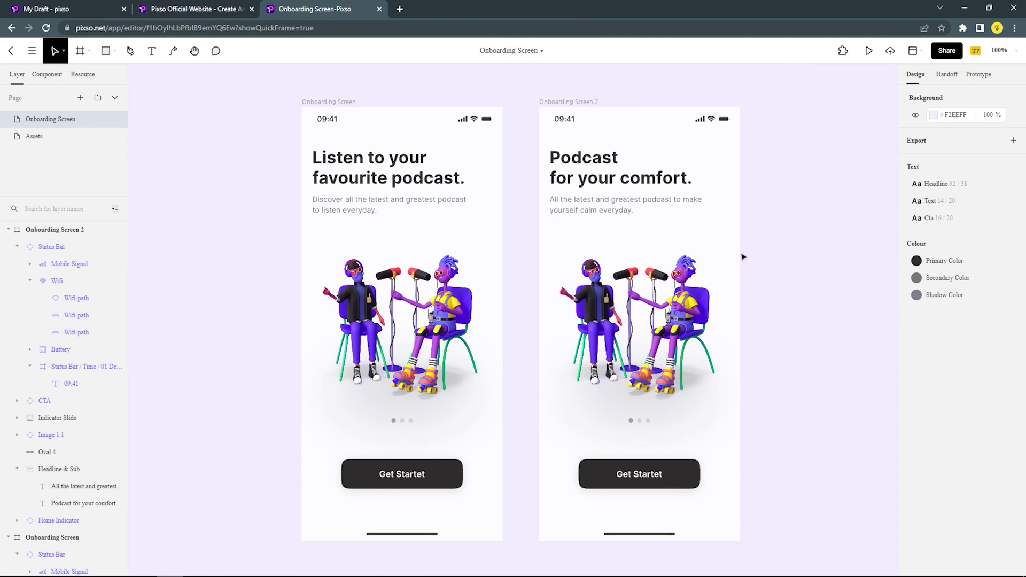
# Swap the second screen's illustration to the armchair-and-bar-chart variant
pyautogui.click(696, 310)
pyautogui.click(990, 350)
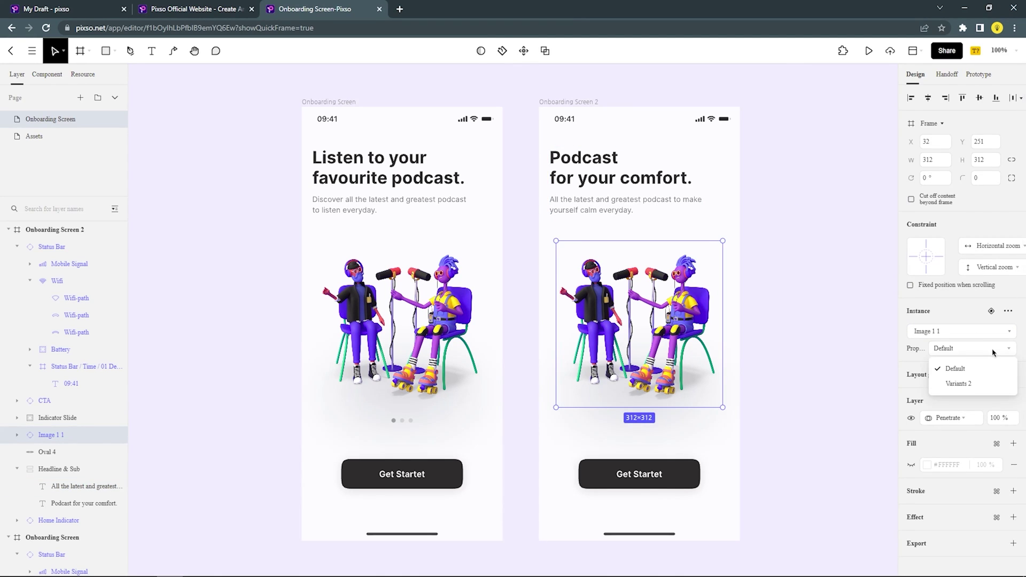
pyautogui.click(957, 383)
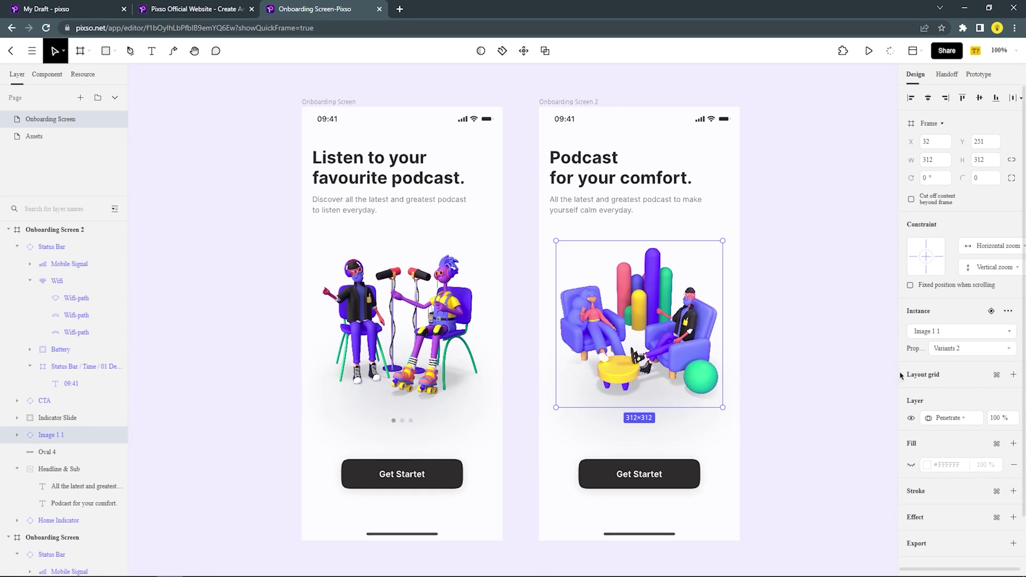
pyautogui.click(788, 354)
# Make the middle indicator dot dark and lighten the first dot on the second screen
pyautogui.click(643, 423)
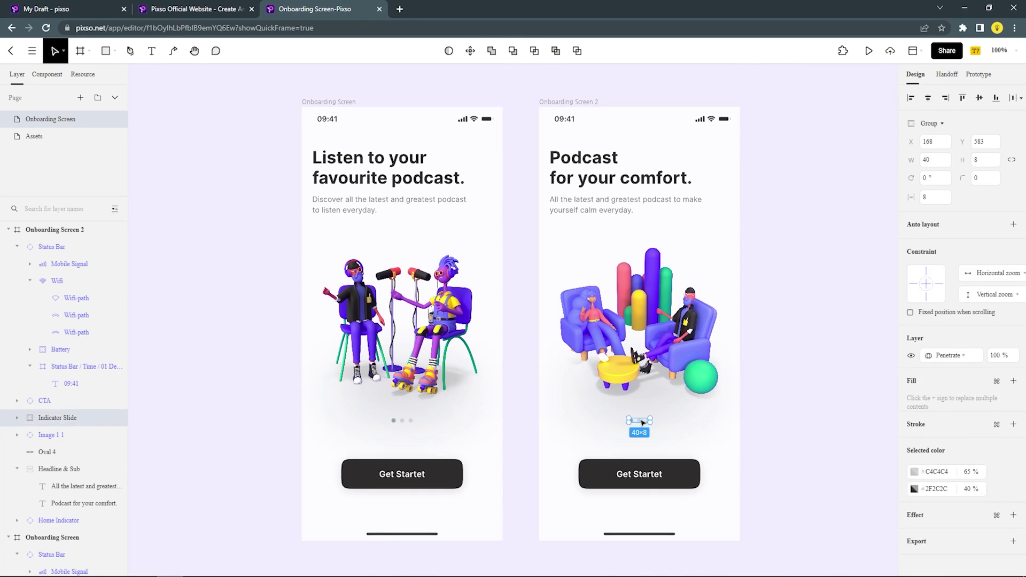
pyautogui.doubleClick(643, 423)
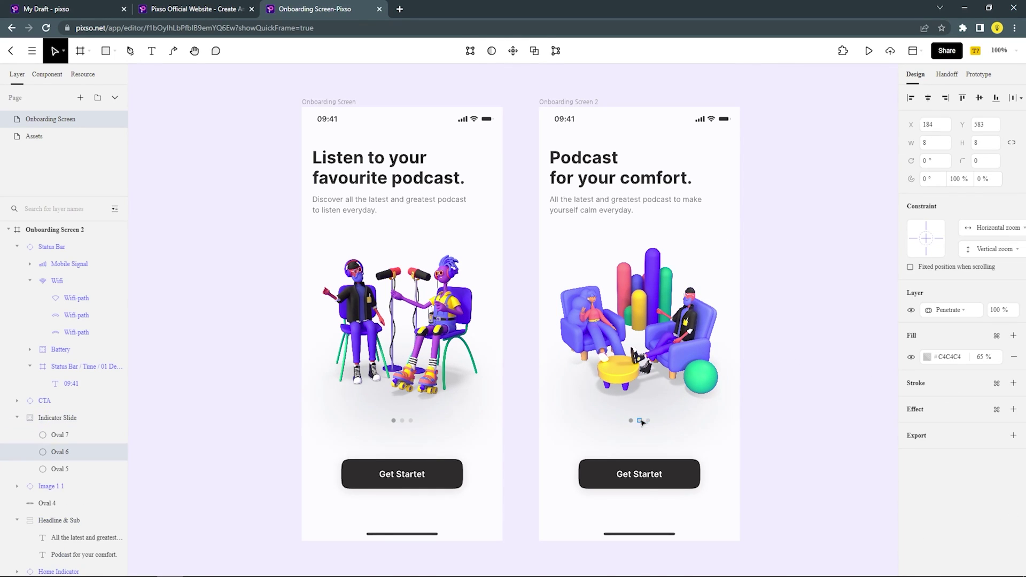
pyautogui.click(996, 336)
pyautogui.click(951, 428)
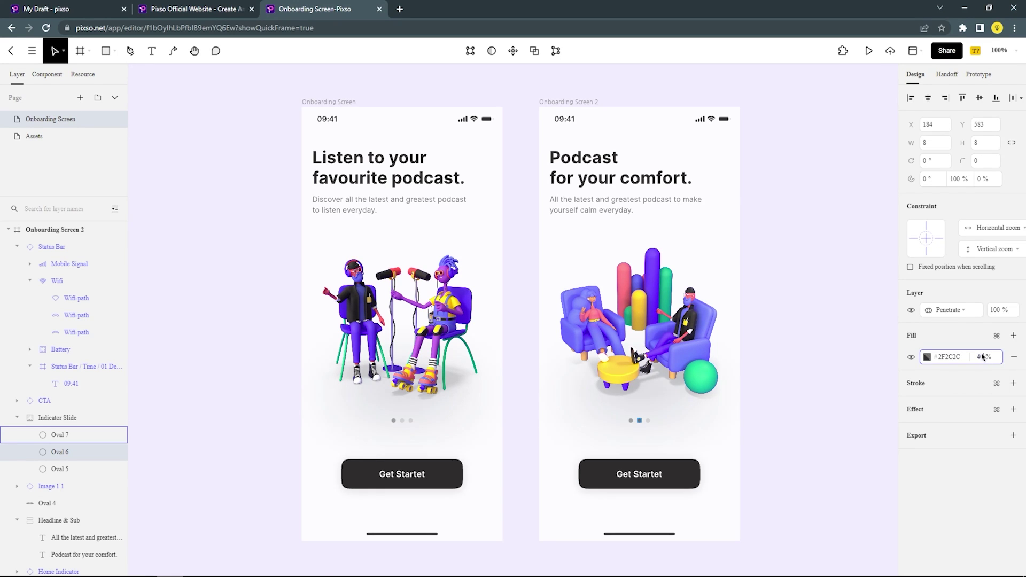
pyautogui.press('Tab')
pyautogui.press('Return')
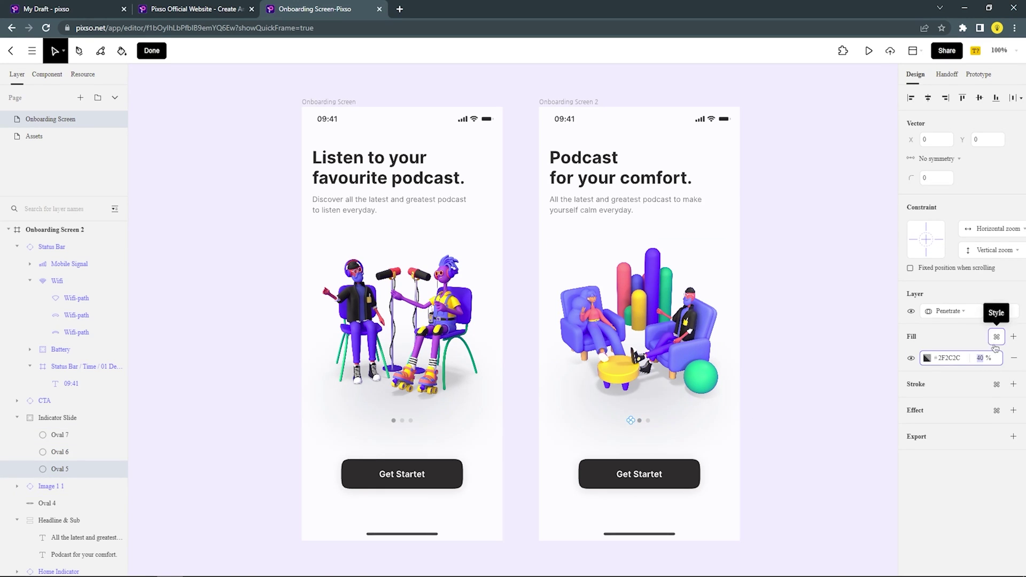
pyautogui.press('Escape')
pyautogui.press('Tab')
pyautogui.click(959, 355)
pyautogui.hotkey('shift', 'Tab')
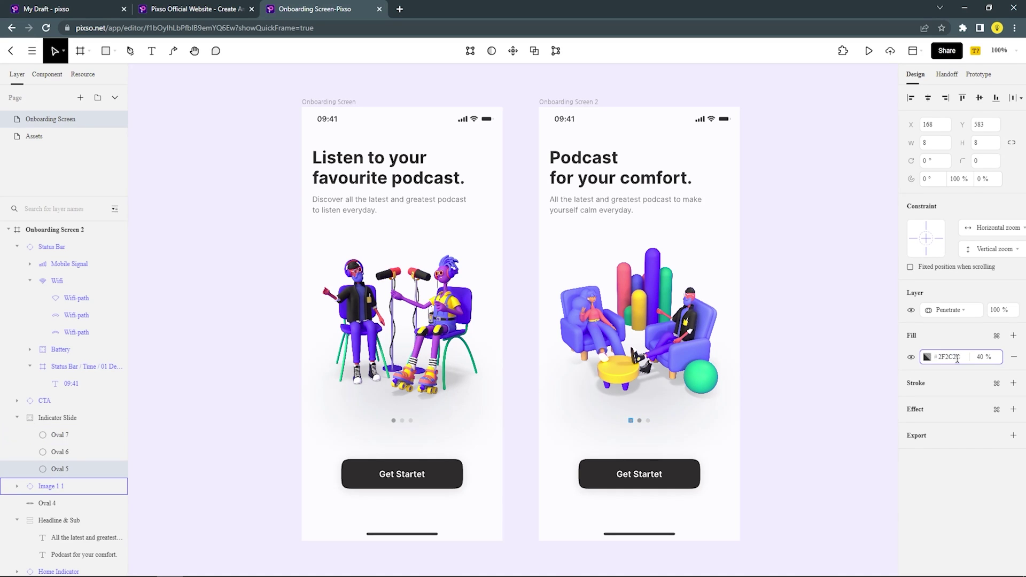
pyautogui.click(746, 424)
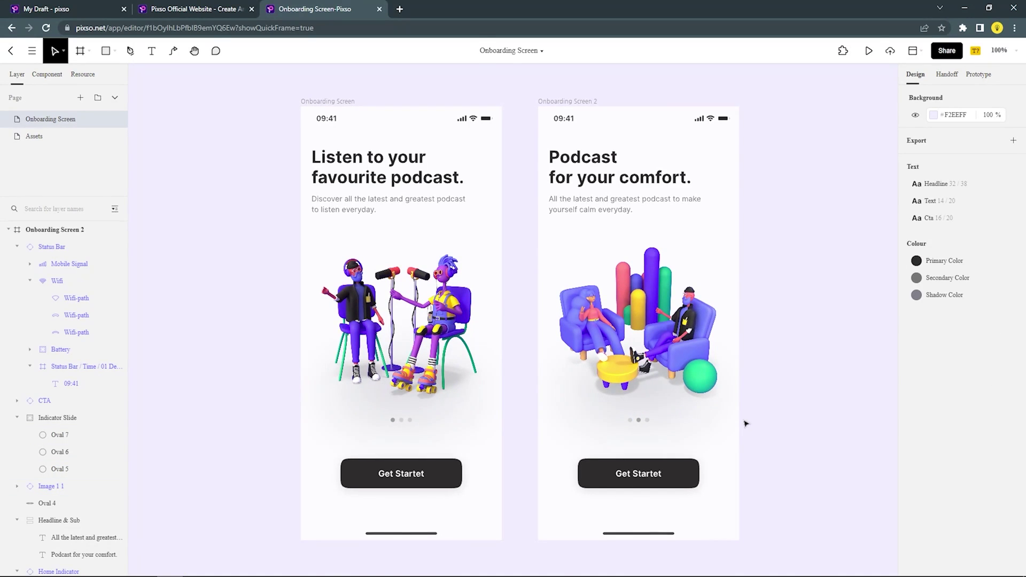
# On the Assets page, start editing the CTA component's 'Get Startet' label before the final t
pyautogui.scroll(-1, 748, 417)
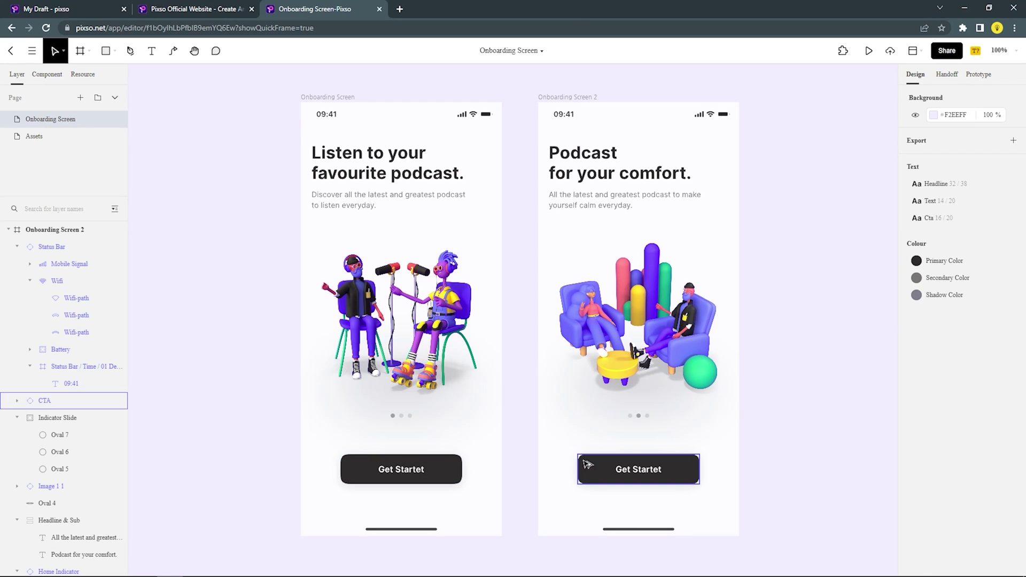
pyautogui.click(47, 74)
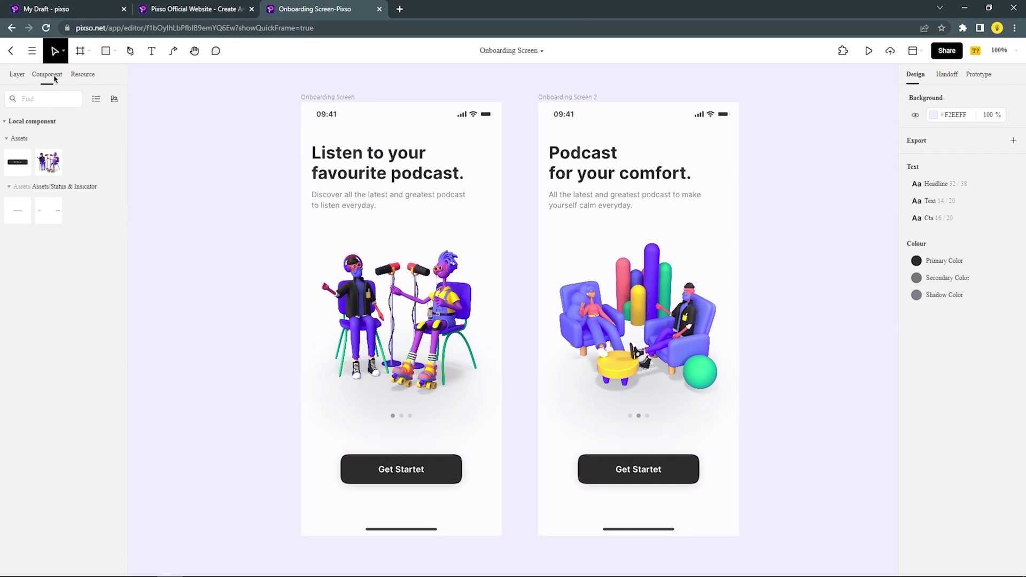
pyautogui.click(19, 75)
pyautogui.click(39, 136)
pyautogui.click(659, 186)
pyautogui.click(659, 186)
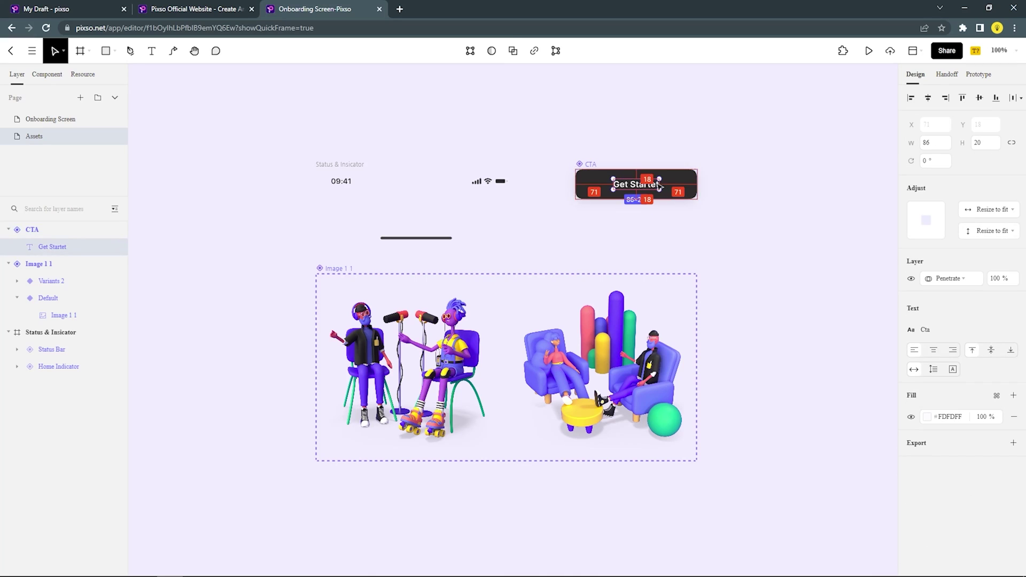
pyautogui.doubleClick(652, 187)
pyautogui.click(658, 185)
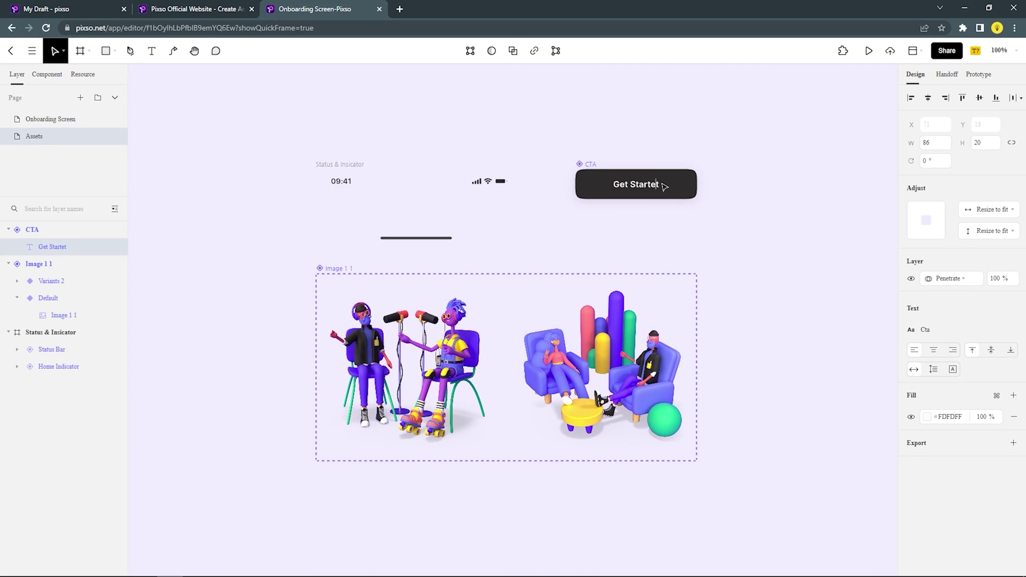
pyautogui.click(44, 118)
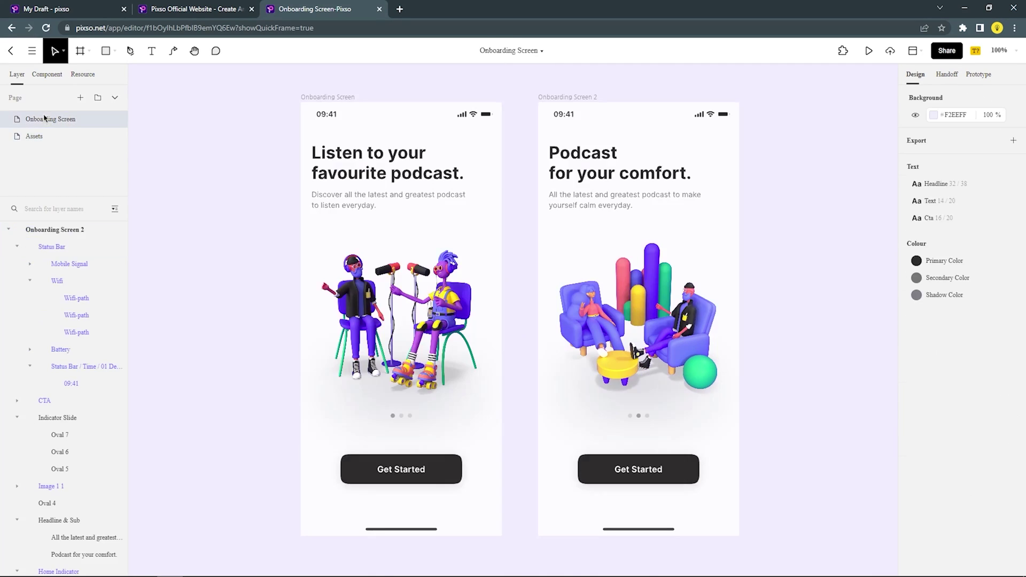